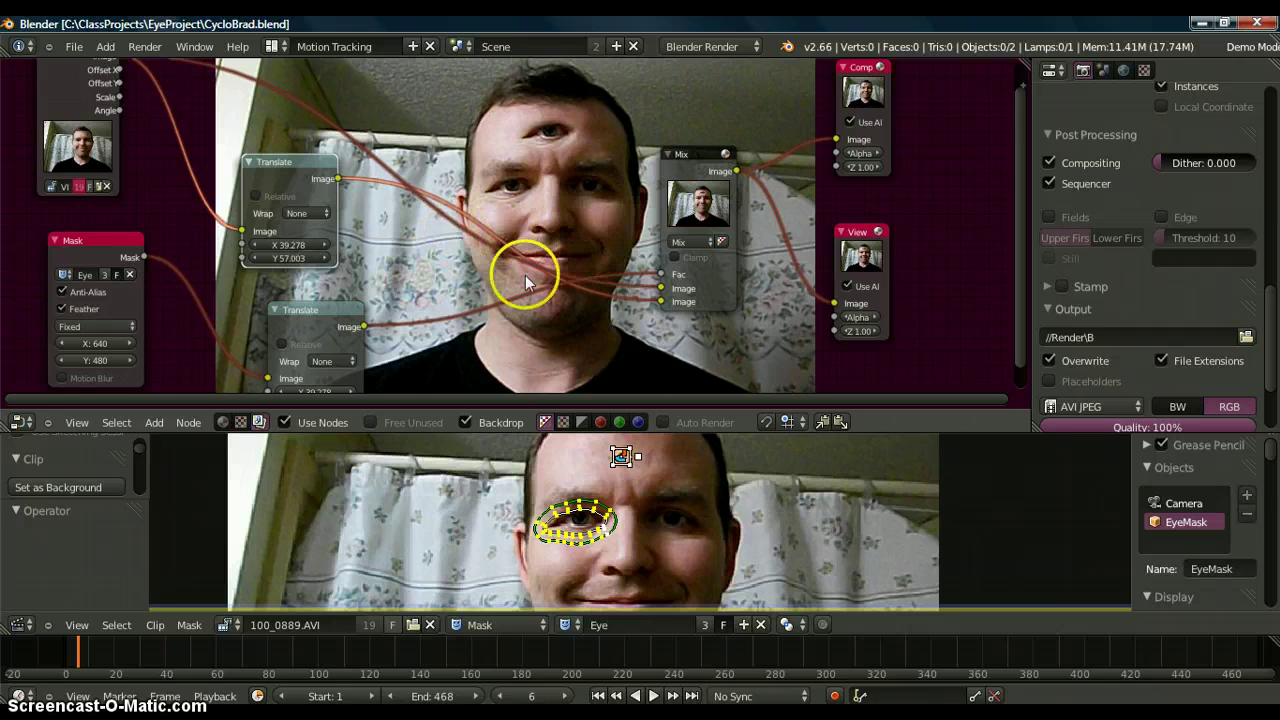
- Reload the start-up file for a fresh scene and delete the default cube
{"action": "scroll", "coordinate": [525, 285], "scroll_direction": "up", "scroll_amount": 3}
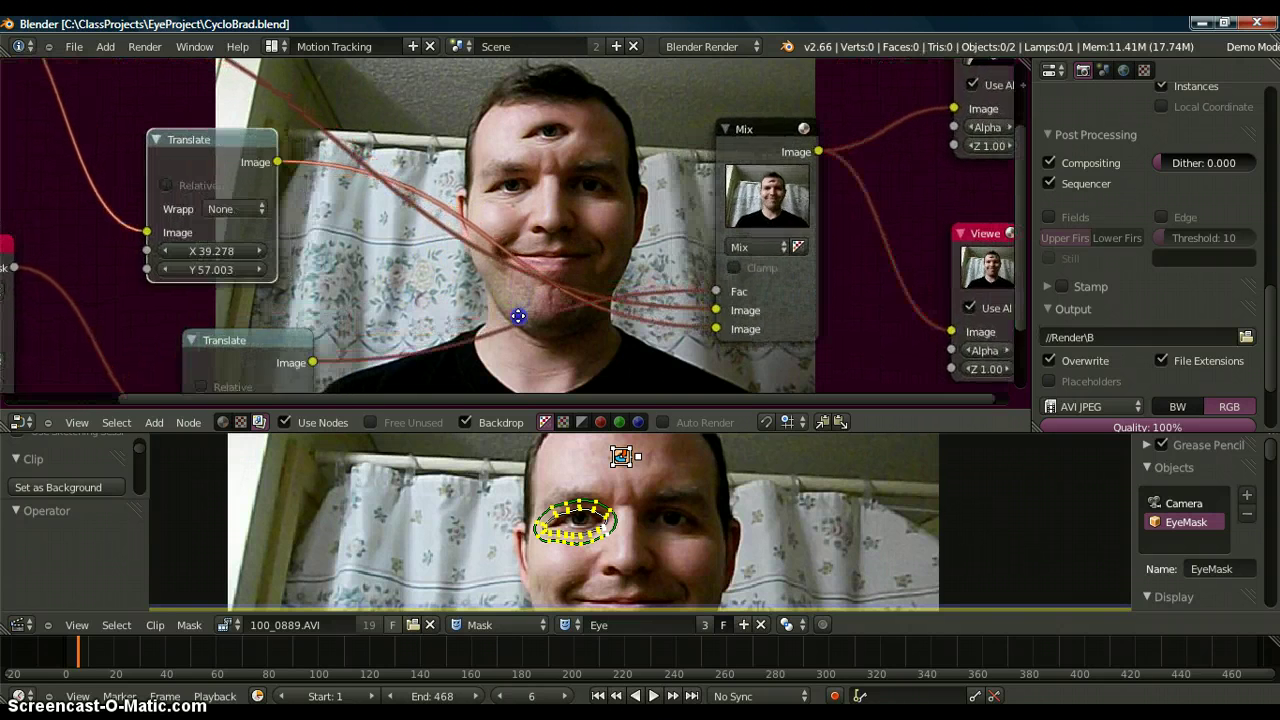
{"action": "scroll", "coordinate": [518, 320], "scroll_direction": "down", "scroll_amount": 6}
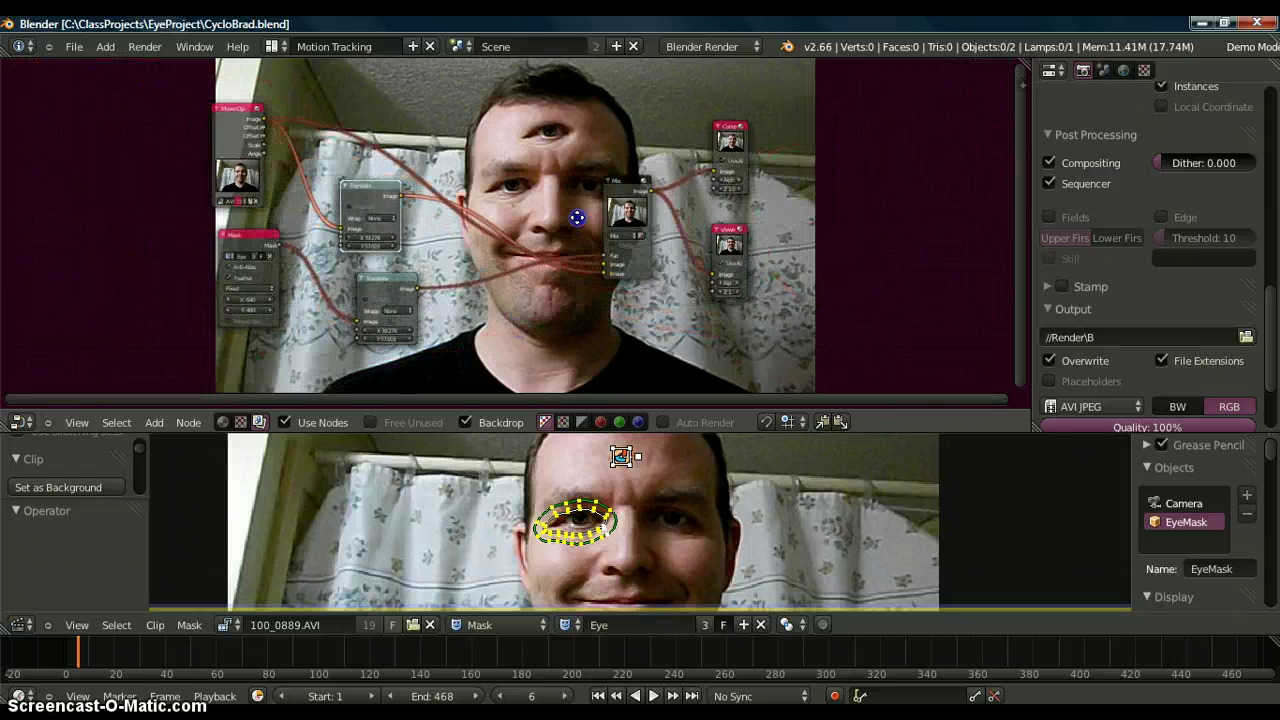
{"action": "scroll", "coordinate": [571, 233], "scroll_direction": "up", "scroll_amount": 3}
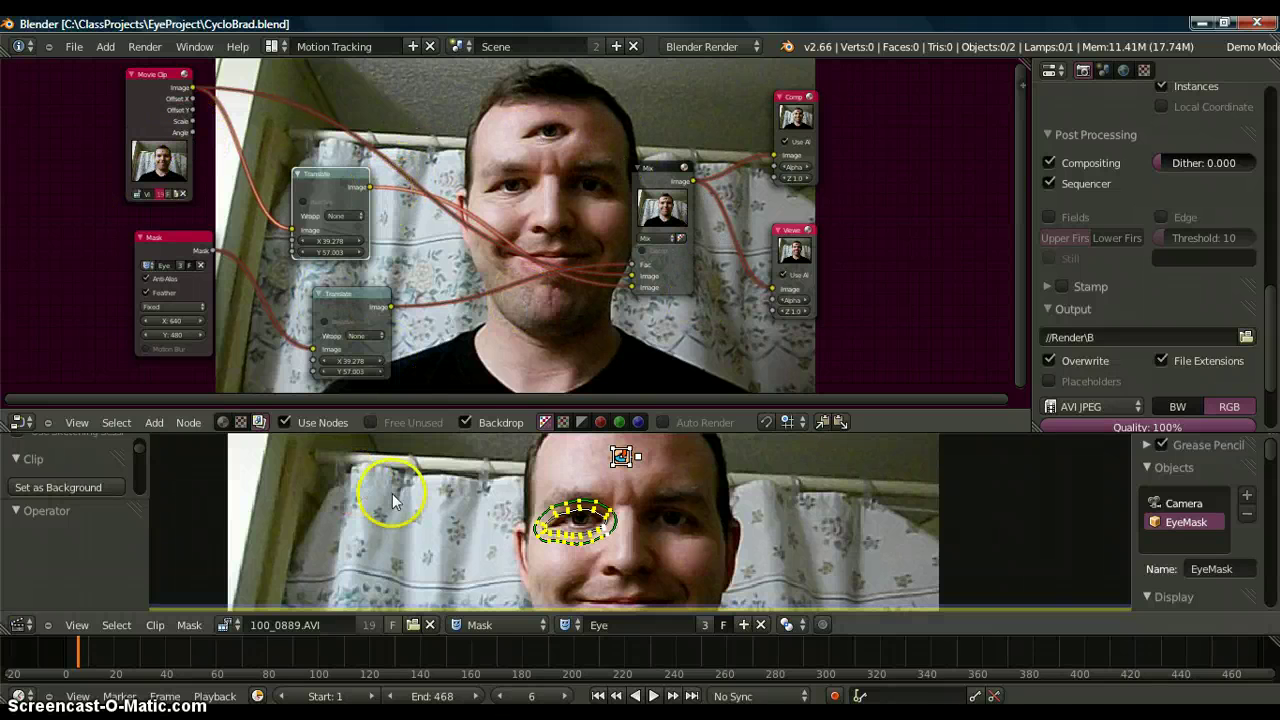
{"action": "left_click", "coordinate": [73, 47]}
{"action": "left_click", "coordinate": [90, 108]}
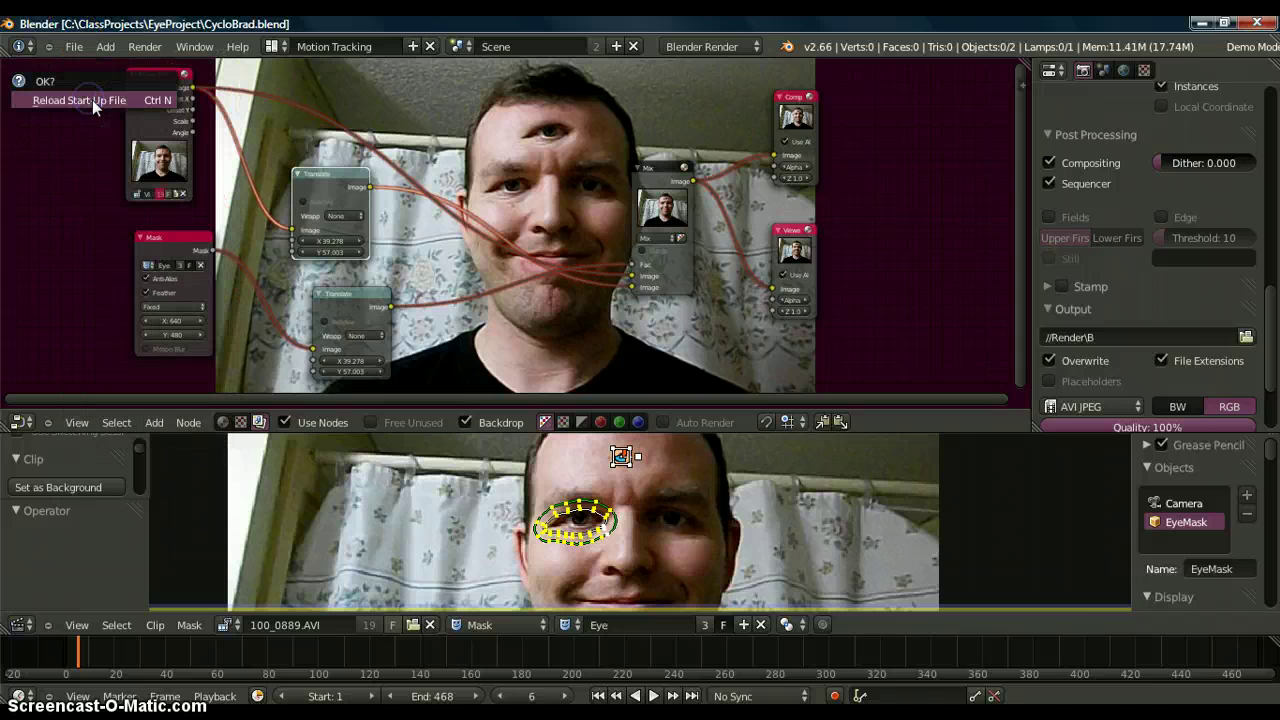
{"action": "left_click", "coordinate": [90, 101]}
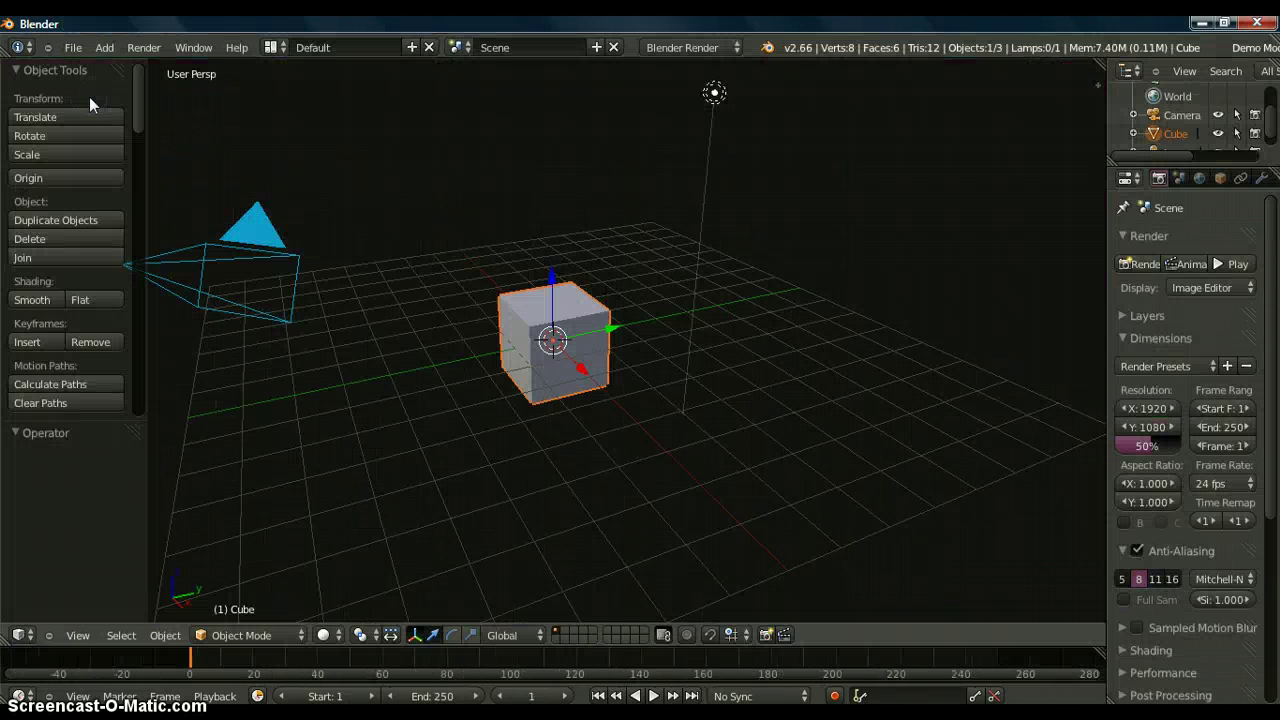
{"action": "key", "text": "x"}
{"action": "left_click", "coordinate": [573, 355]}
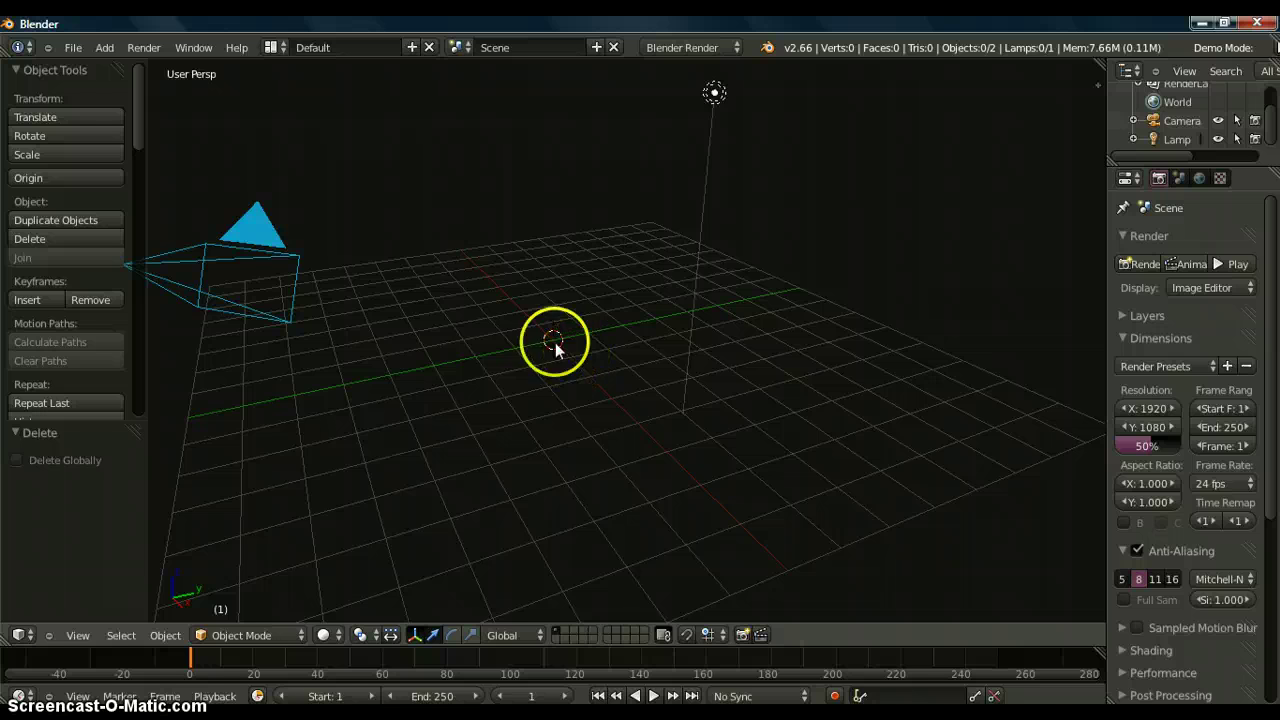
- Switch to the Motion Tracking layout and turn the right half of the clip editor into a 3D viewport
{"action": "left_click", "coordinate": [274, 48]}
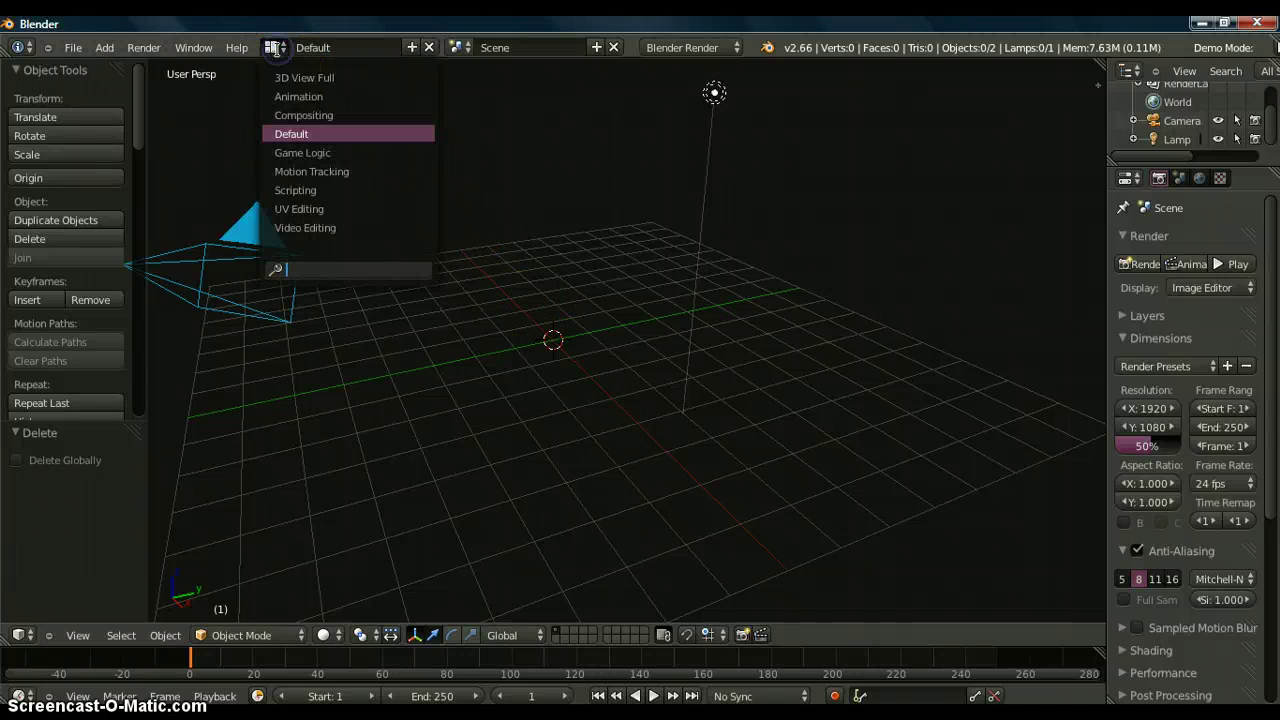
{"action": "left_click", "coordinate": [348, 172]}
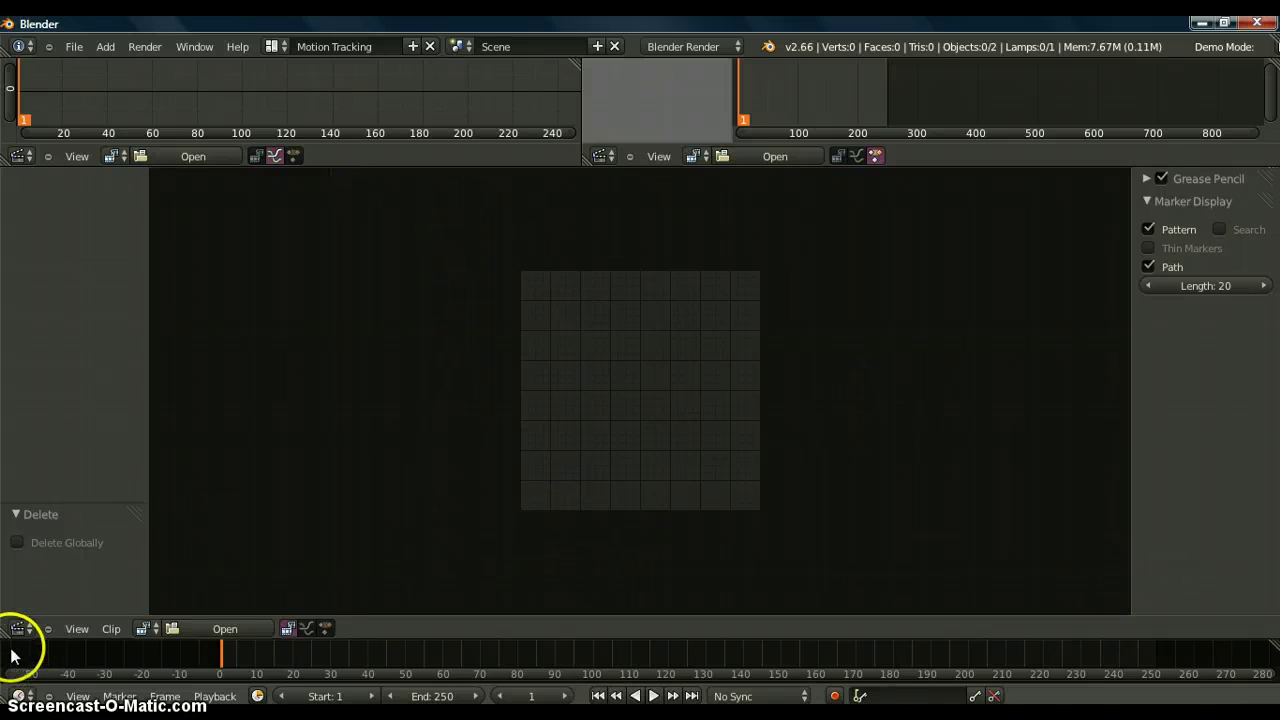
{"action": "left_click_drag", "start_coordinate": [11, 624], "coordinate": [897, 626]}
{"action": "left_click", "coordinate": [912, 631]}
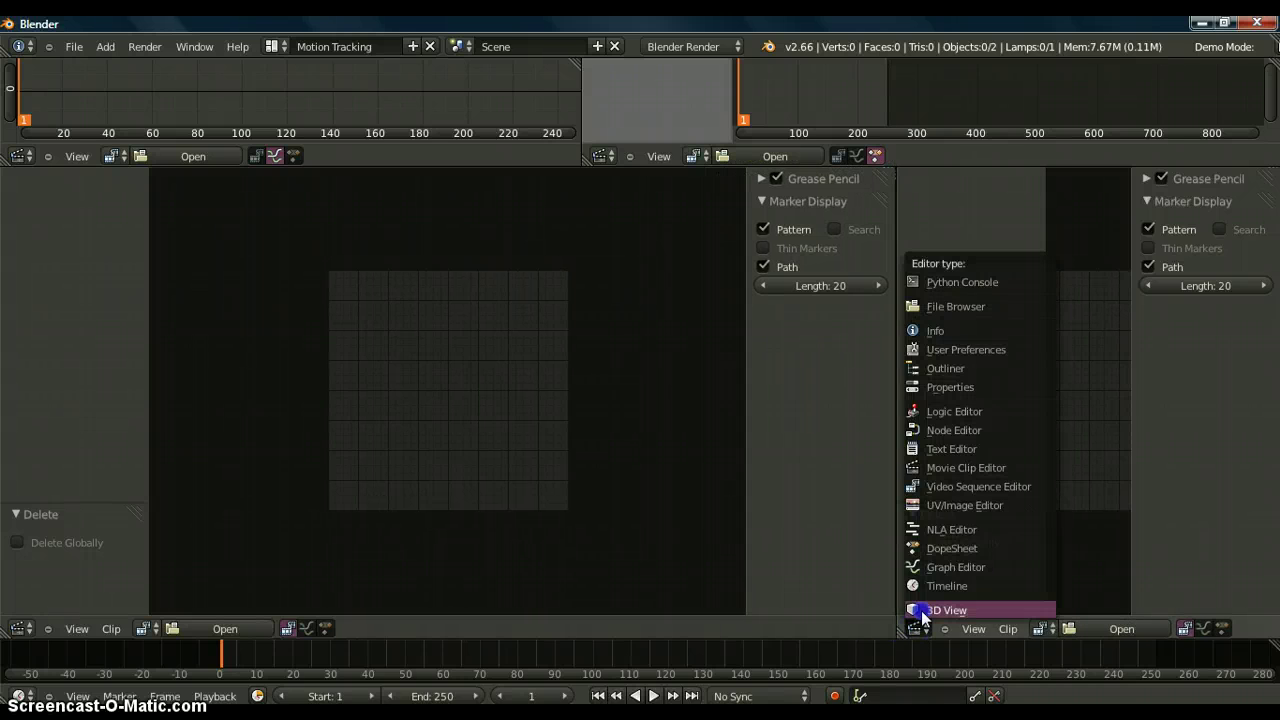
{"action": "left_click", "coordinate": [921, 611]}
- Start Screencast Keys from the 3D viewport's sidebar so keystrokes are shown
{"action": "key", "text": "n"}
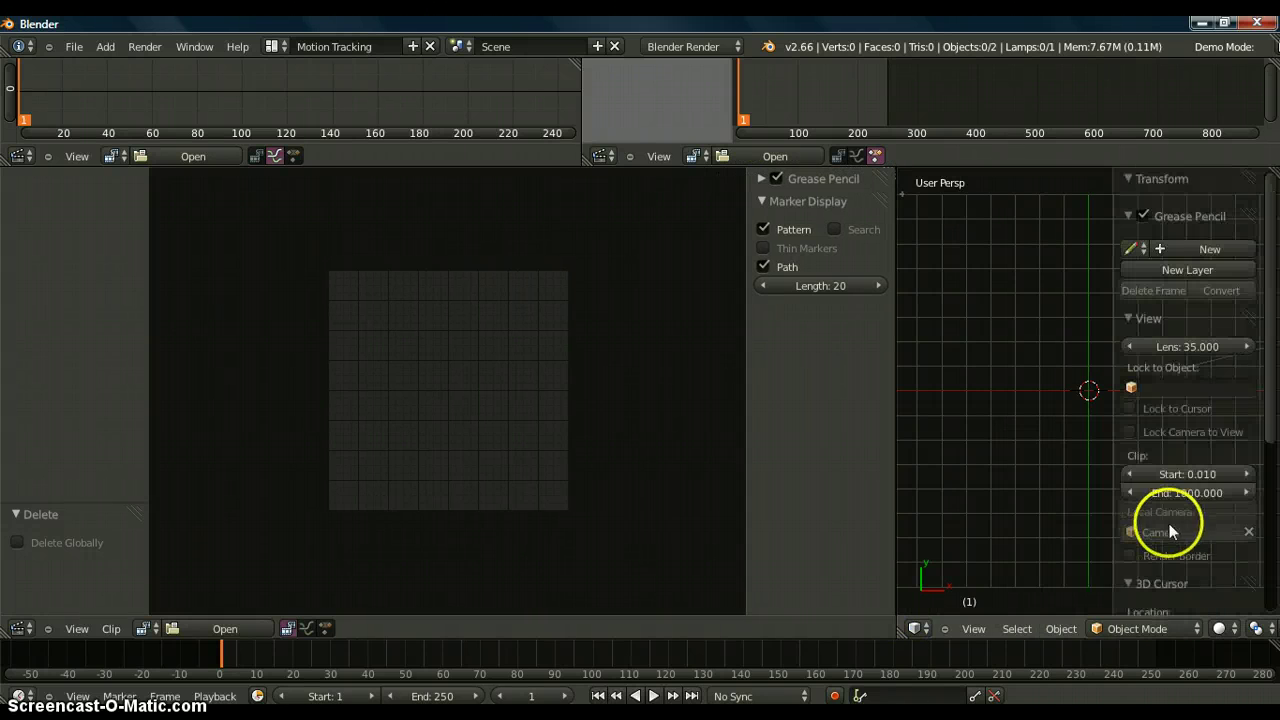
{"action": "left_click_drag", "start_coordinate": [1270, 410], "coordinate": [1275, 617]}
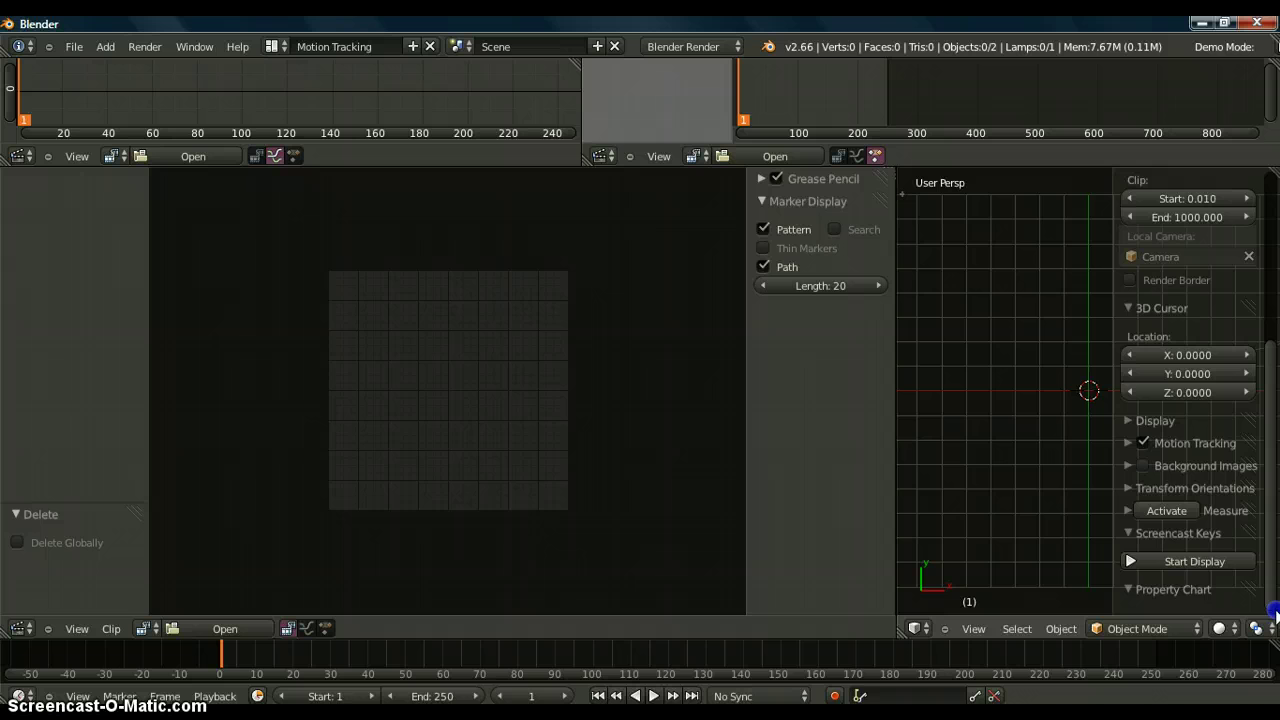
{"action": "left_click", "coordinate": [1206, 560]}
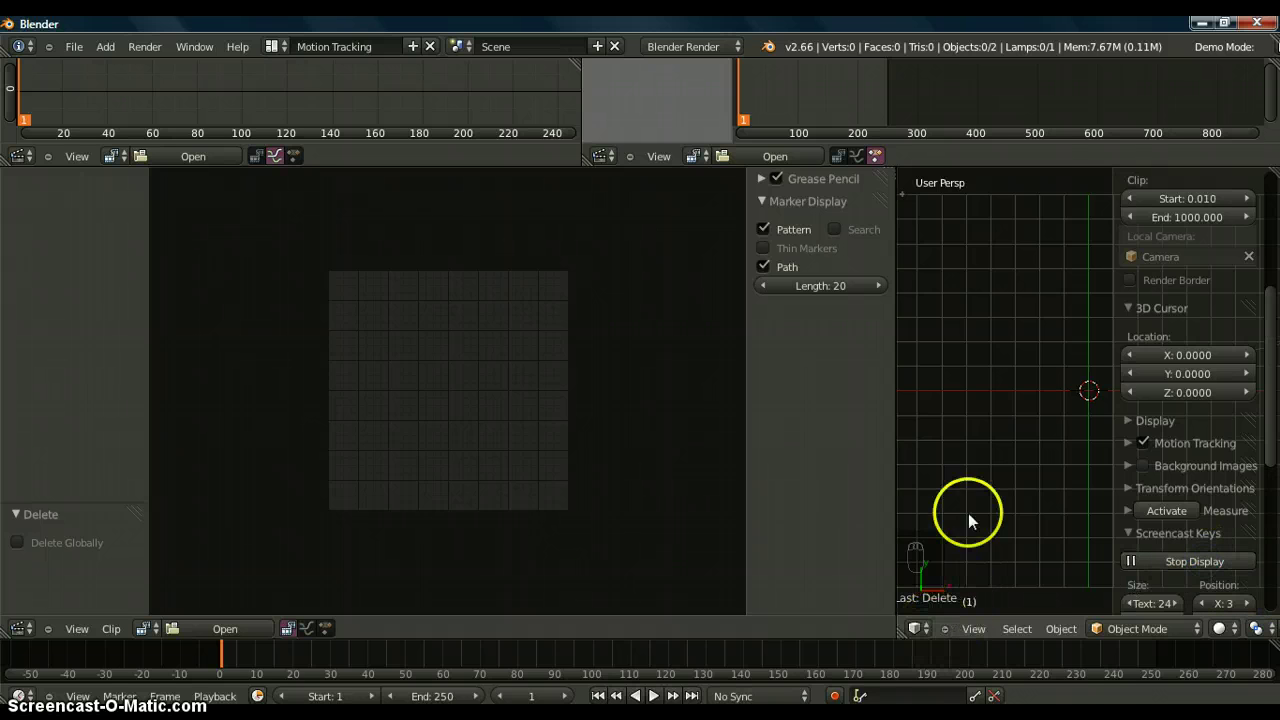
{"action": "key", "text": "n"}
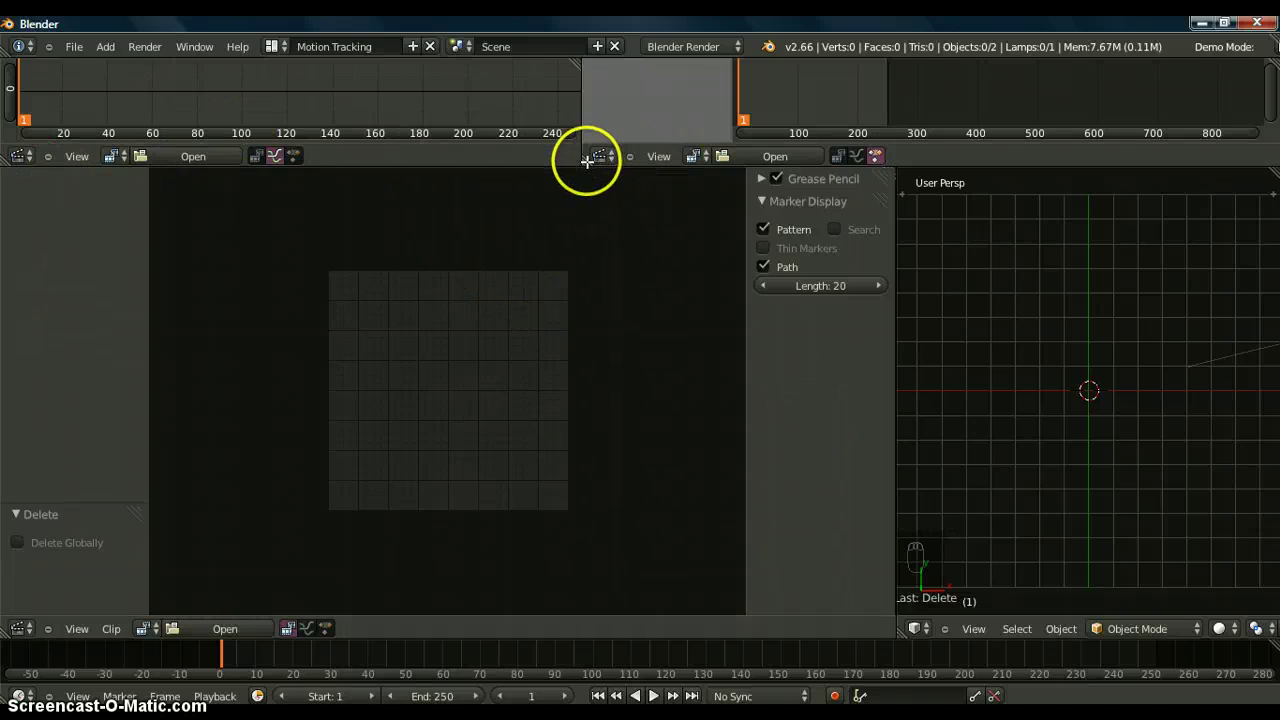
- Merge the top timelines into a Compositing node editor with Use Nodes and Backdrop enabled
{"action": "left_click_drag", "start_coordinate": [588, 155], "coordinate": [405, 158]}
{"action": "left_click", "coordinate": [22, 156]}
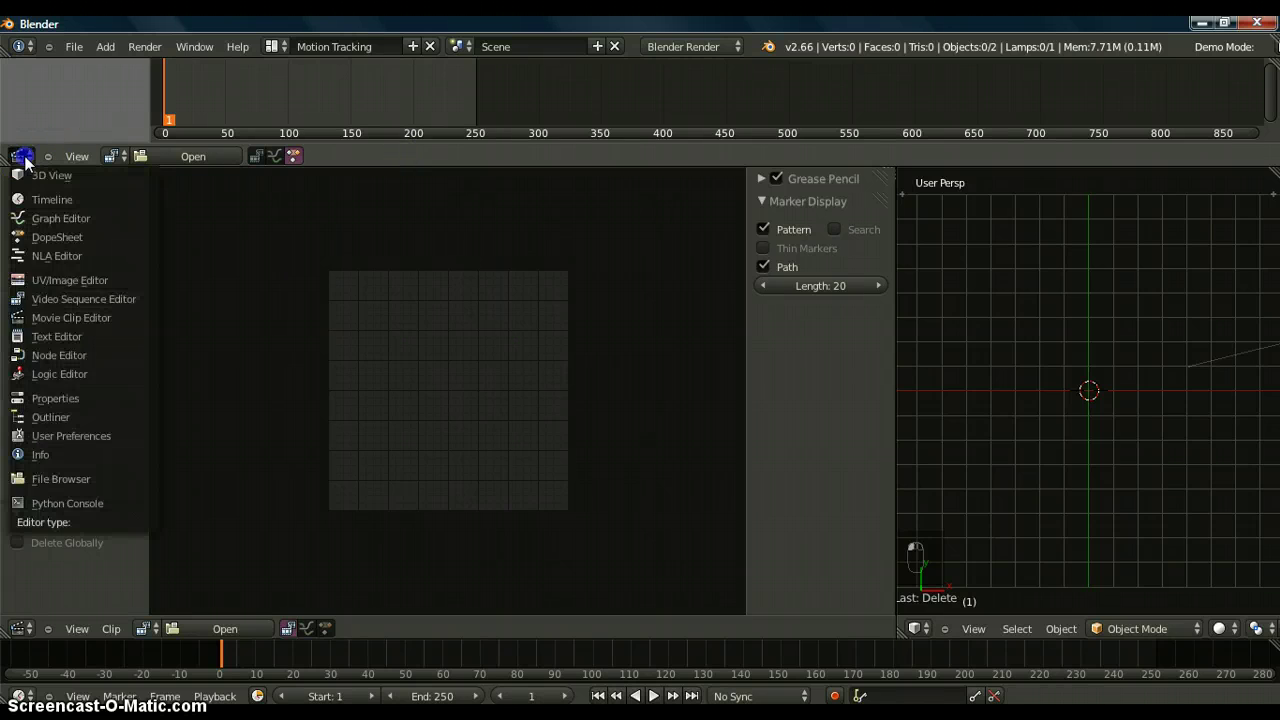
{"action": "left_click", "coordinate": [68, 355]}
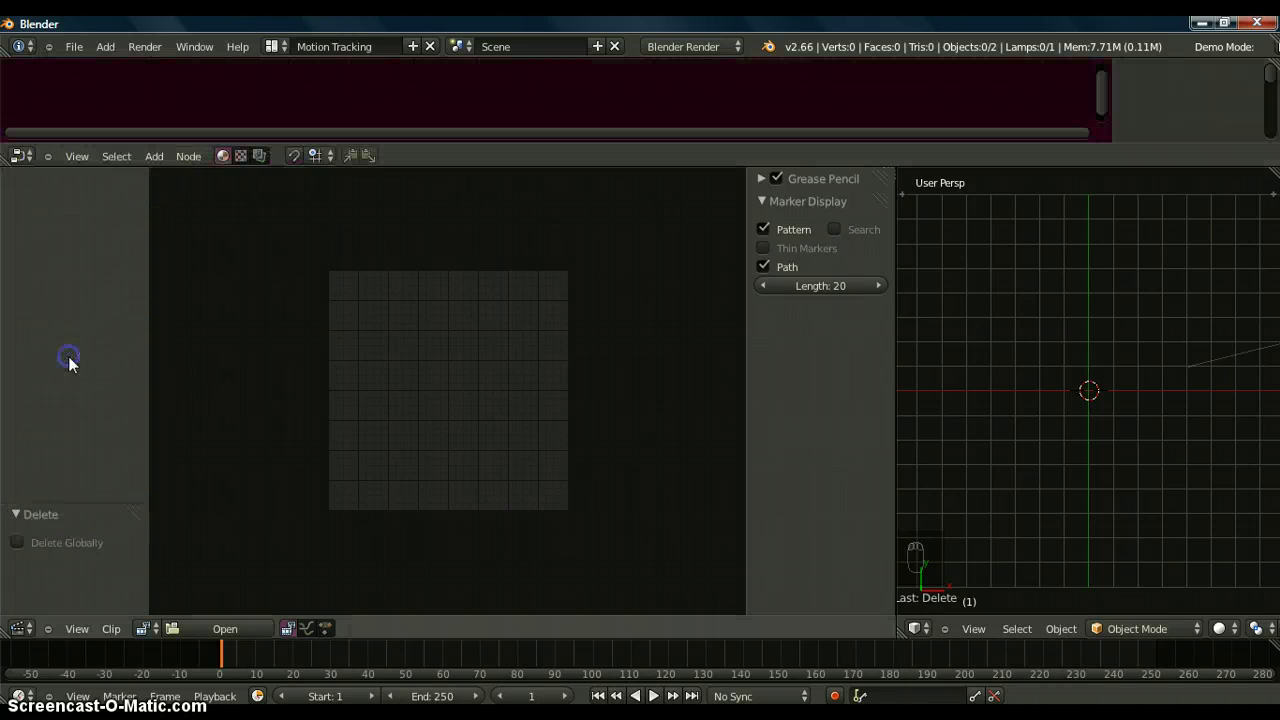
{"action": "left_click", "coordinate": [259, 156]}
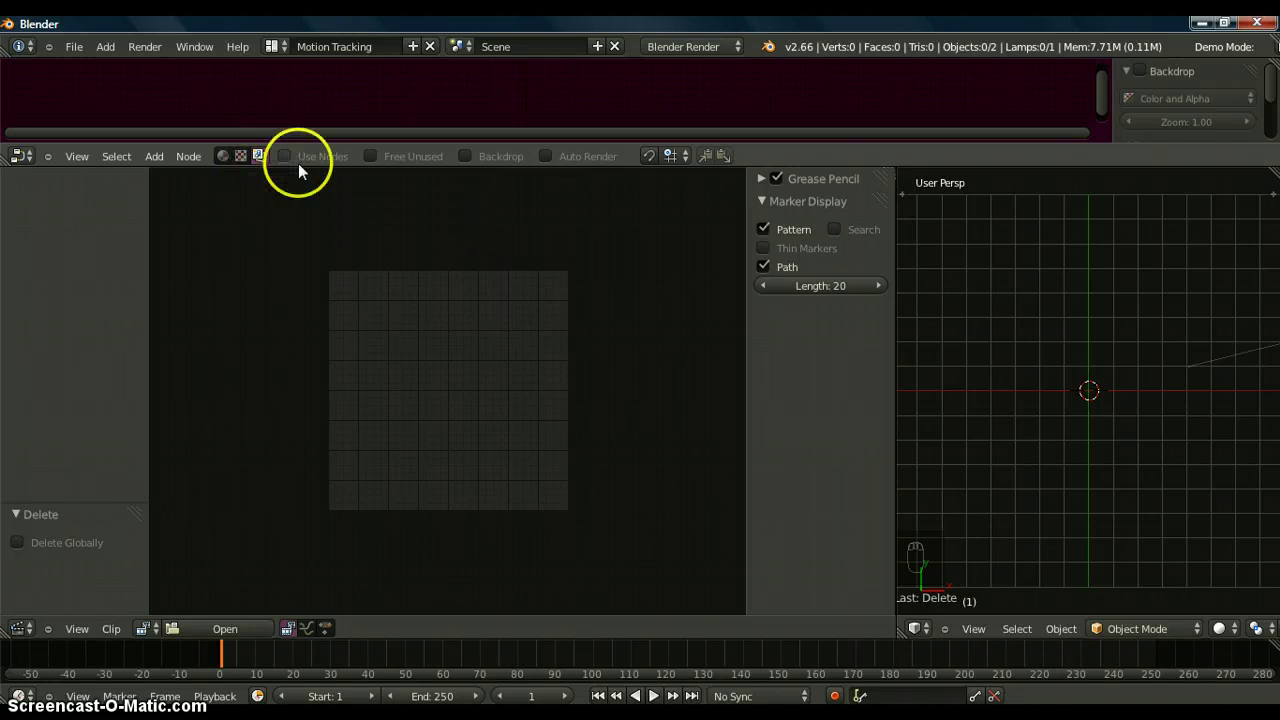
{"action": "left_click", "coordinate": [288, 156]}
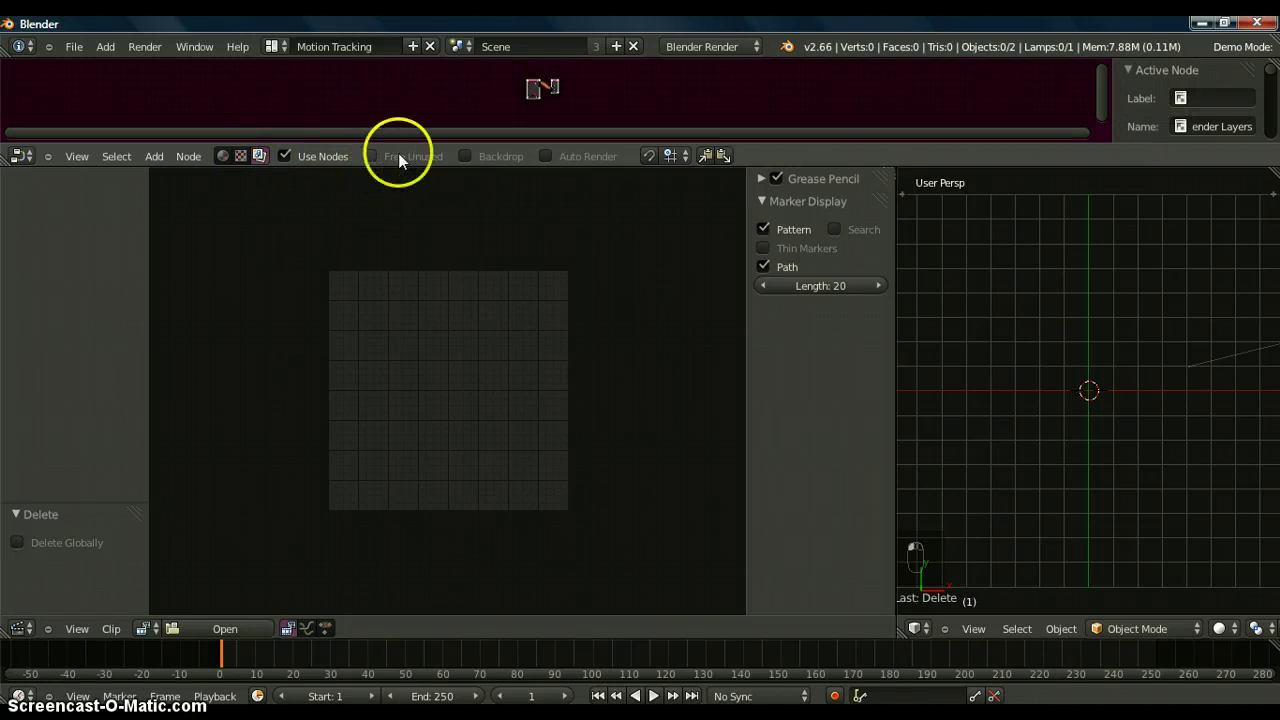
{"action": "left_click", "coordinate": [468, 157]}
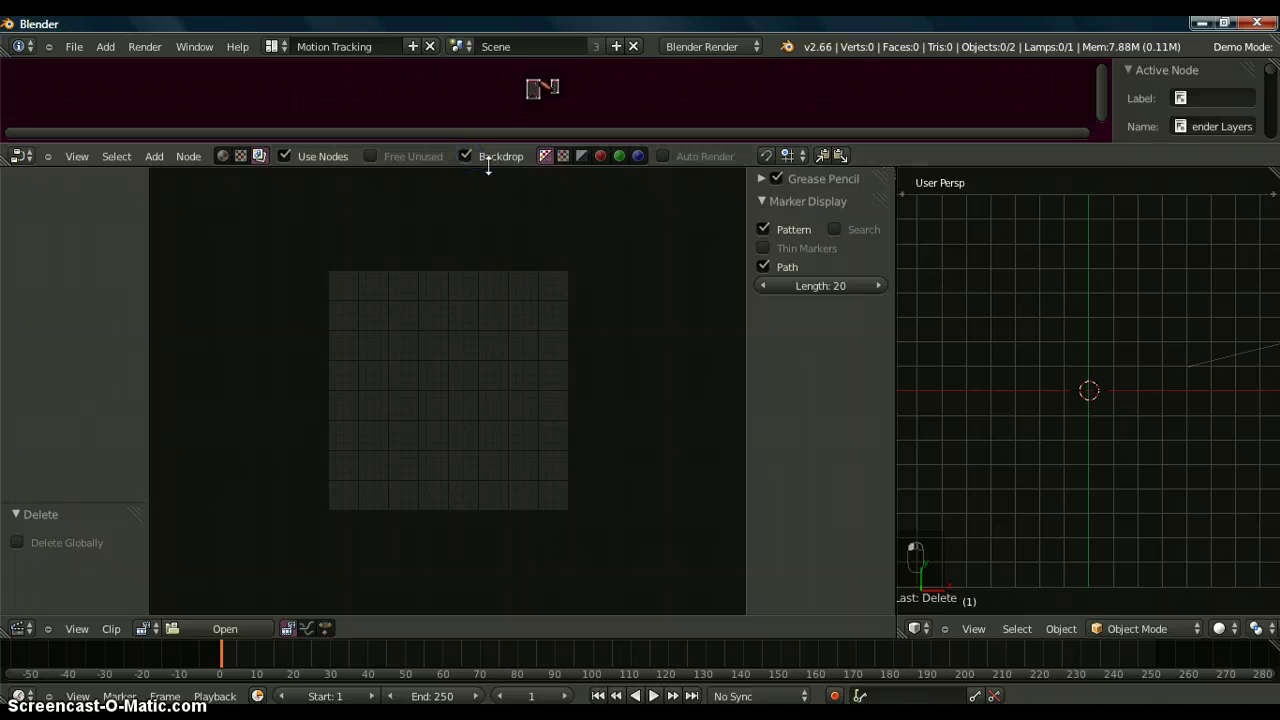
- Make the node editor taller and zoom the view to frame the default nodes
{"action": "left_click_drag", "start_coordinate": [488, 166], "coordinate": [494, 512]}
{"action": "key", "text": "KP_Decimal"}
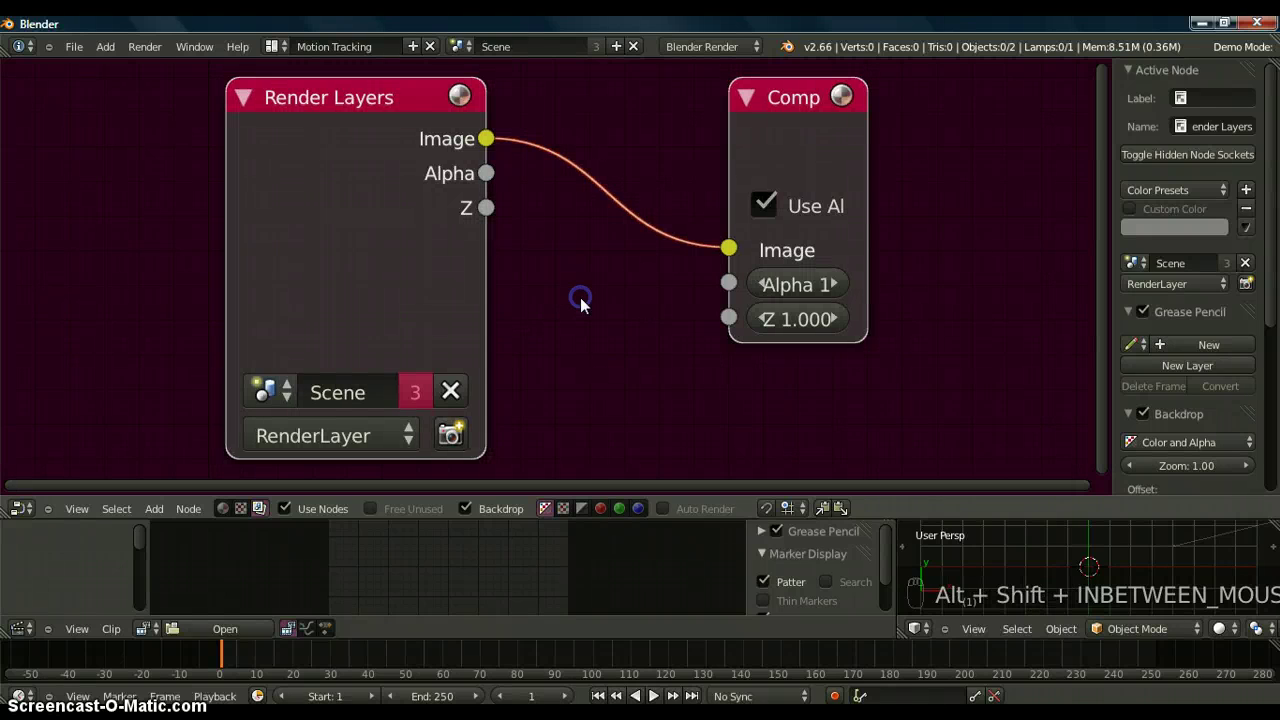
{"action": "middle_click_drag", "start_coordinate": [579, 305], "coordinate": [579, 293], "text": "ctrl"}
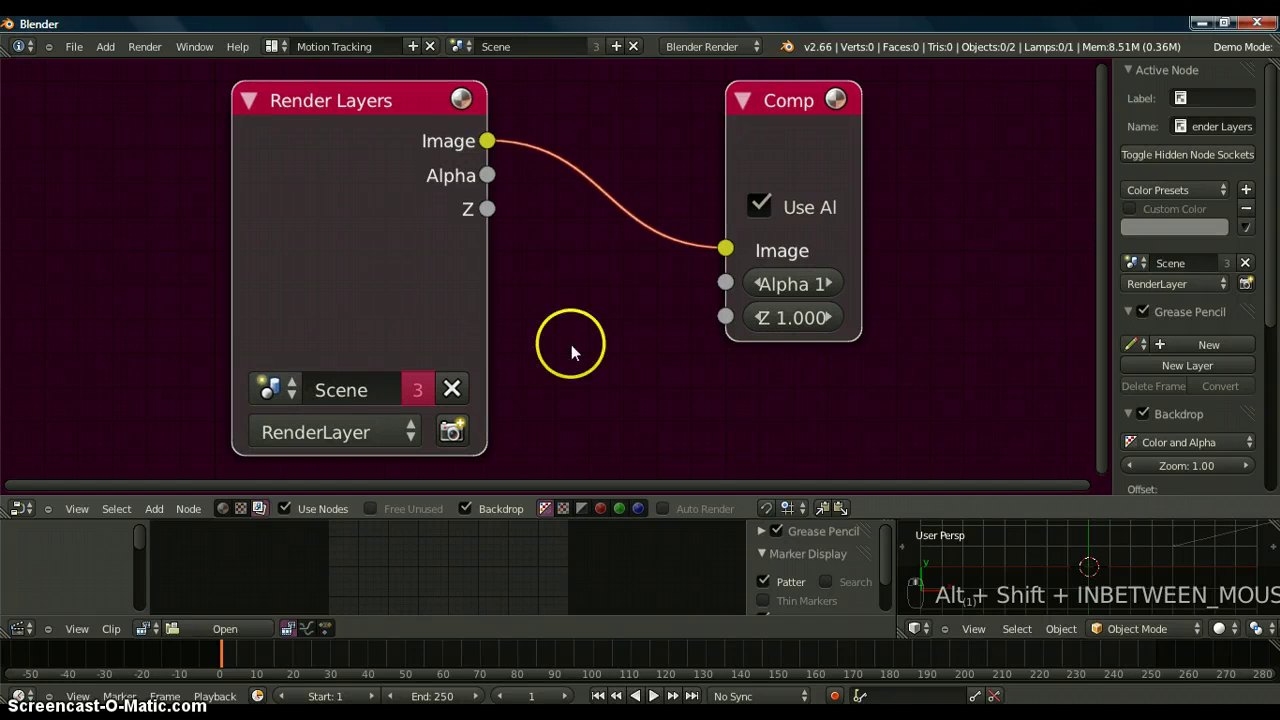
{"action": "middle_click_drag", "start_coordinate": [529, 324], "coordinate": [571, 350], "text": "ctrl"}
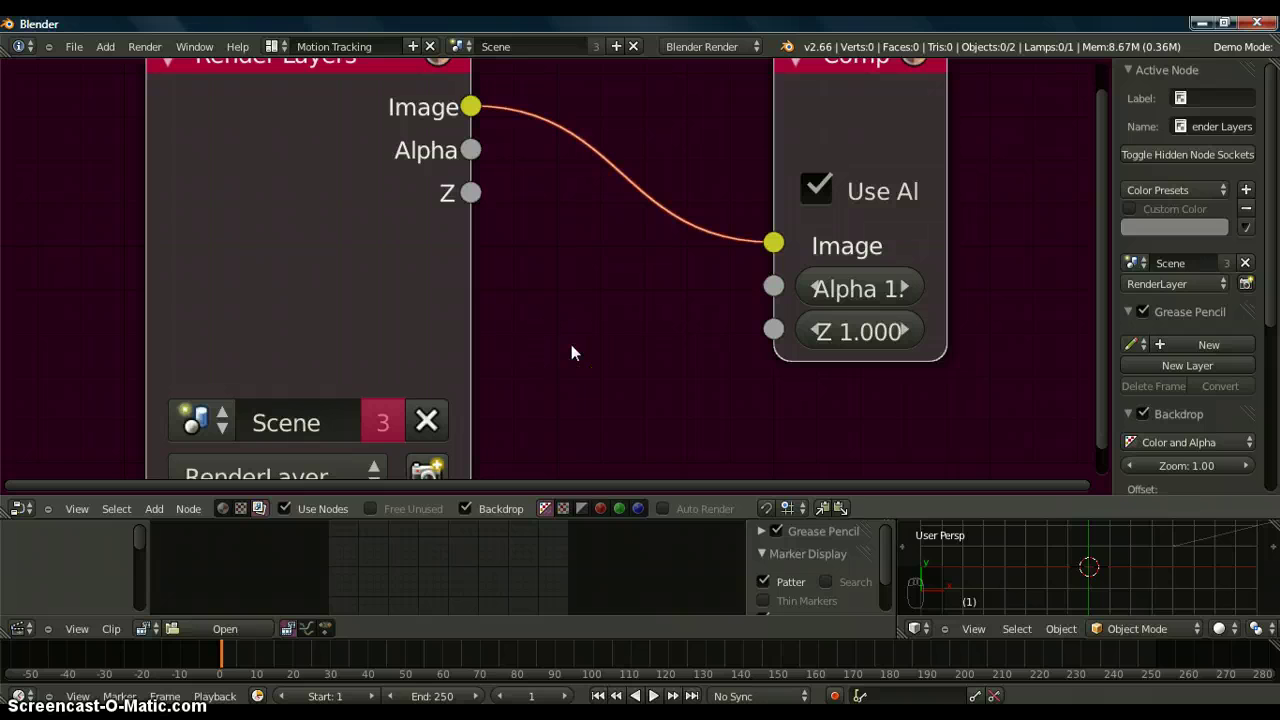
{"action": "scroll", "coordinate": [571, 352], "scroll_direction": "down", "scroll_amount": 1}
{"action": "scroll", "coordinate": [571, 352], "scroll_direction": "up", "scroll_amount": 1}
{"action": "scroll", "coordinate": [571, 346], "scroll_direction": "down", "scroll_amount": 3}
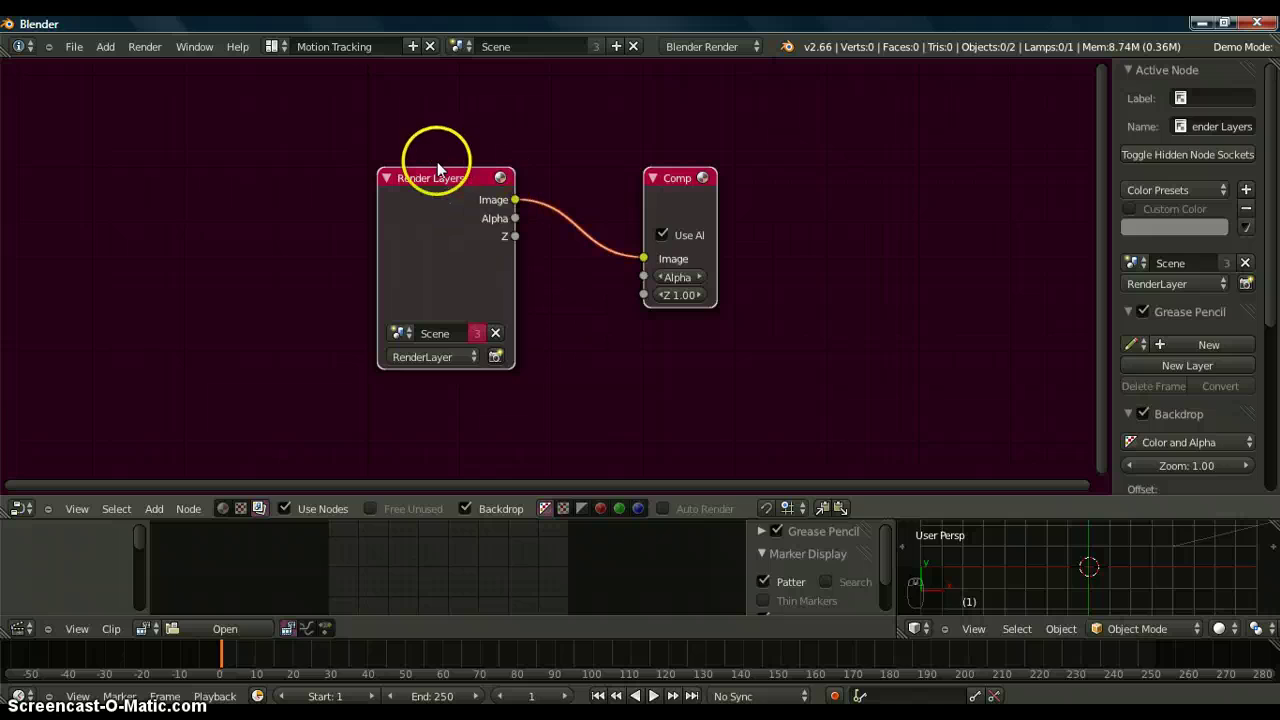
- Move Render Layers up-left and Composite further right, then shrink the node editor
{"action": "left_click_drag", "start_coordinate": [416, 176], "coordinate": [145, 127]}
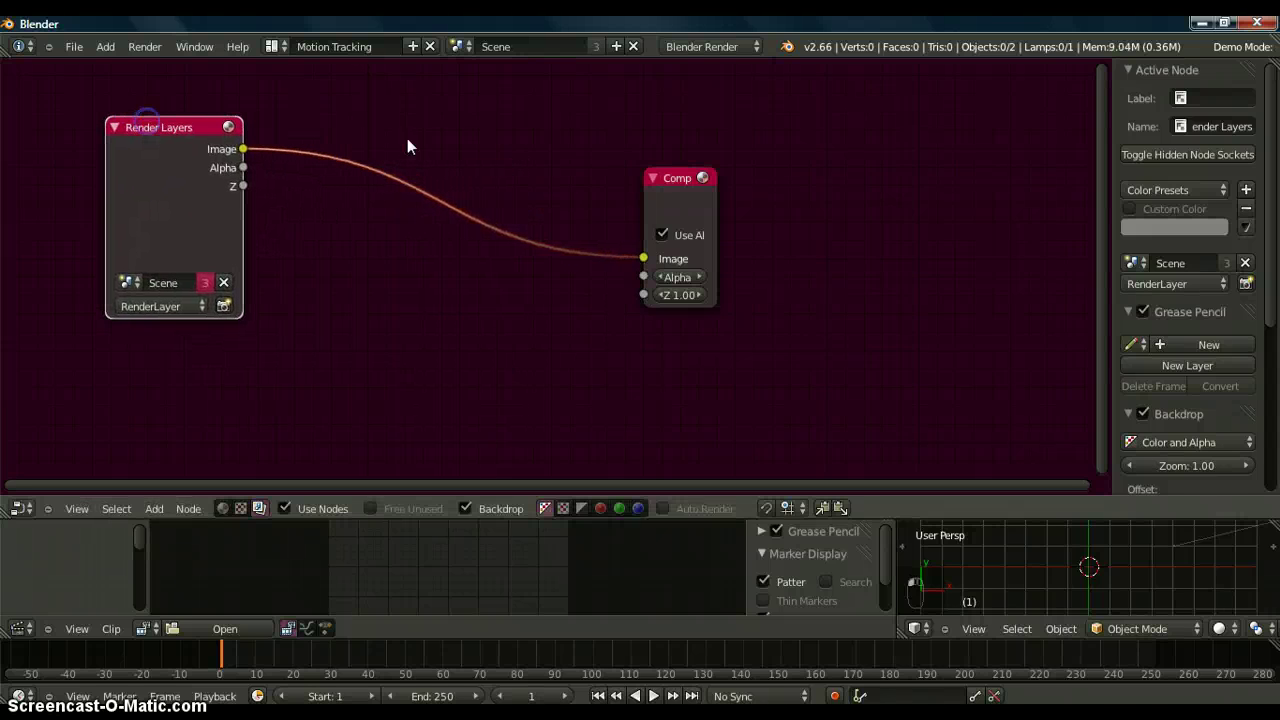
{"action": "left_click_drag", "start_coordinate": [678, 178], "coordinate": [1037, 141]}
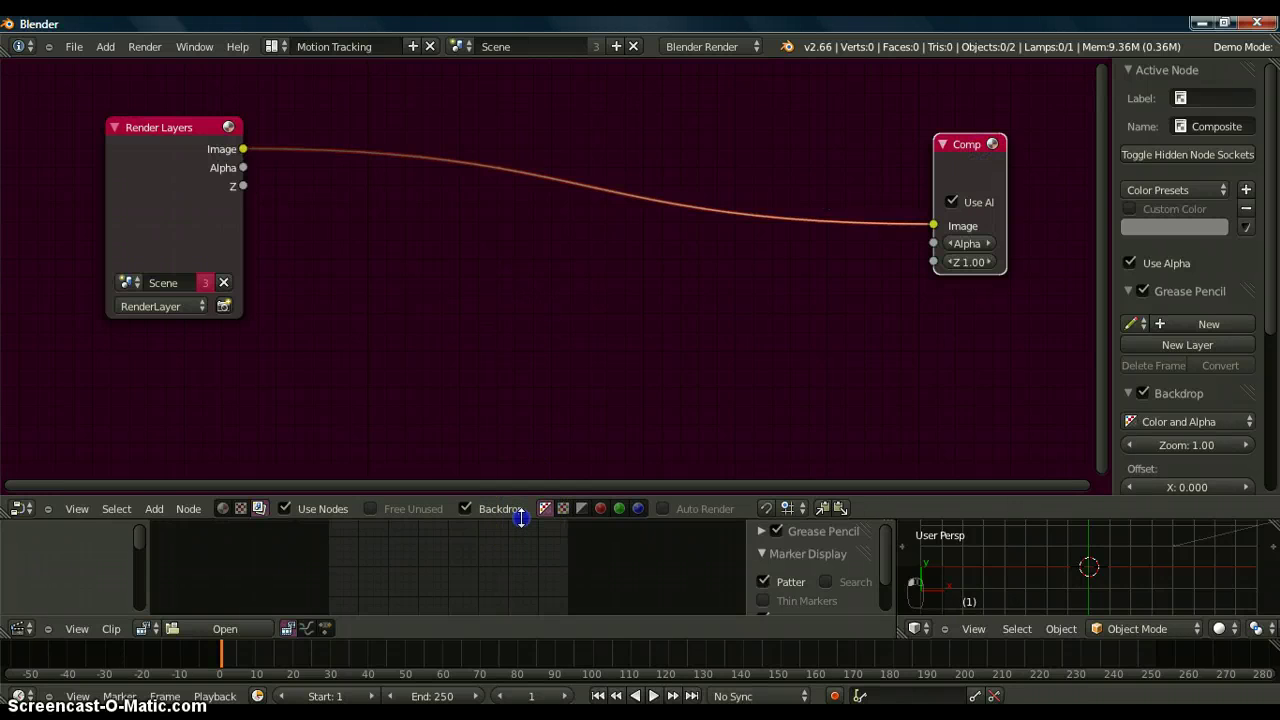
{"action": "left_click_drag", "start_coordinate": [501, 497], "coordinate": [501, 158]}
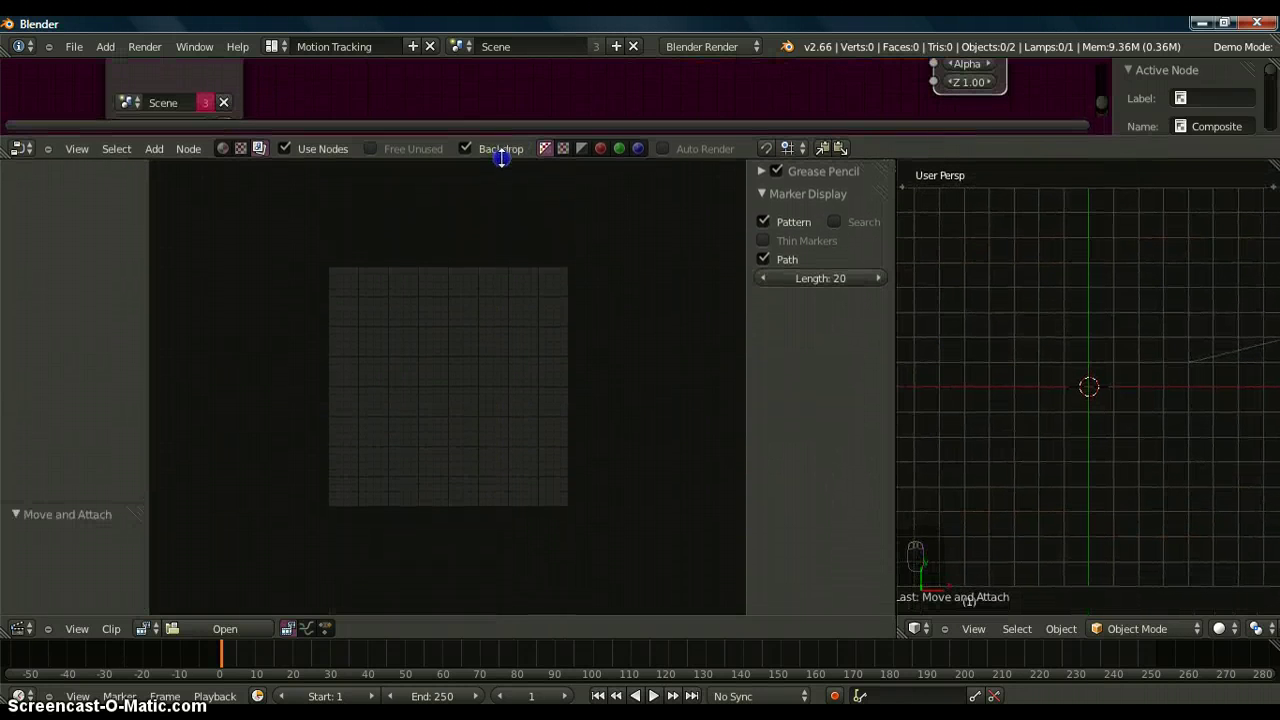
- Load the clip 100_0889.AVI from the EyeProject textures folder into the clip editor
{"action": "left_click", "coordinate": [223, 630]}
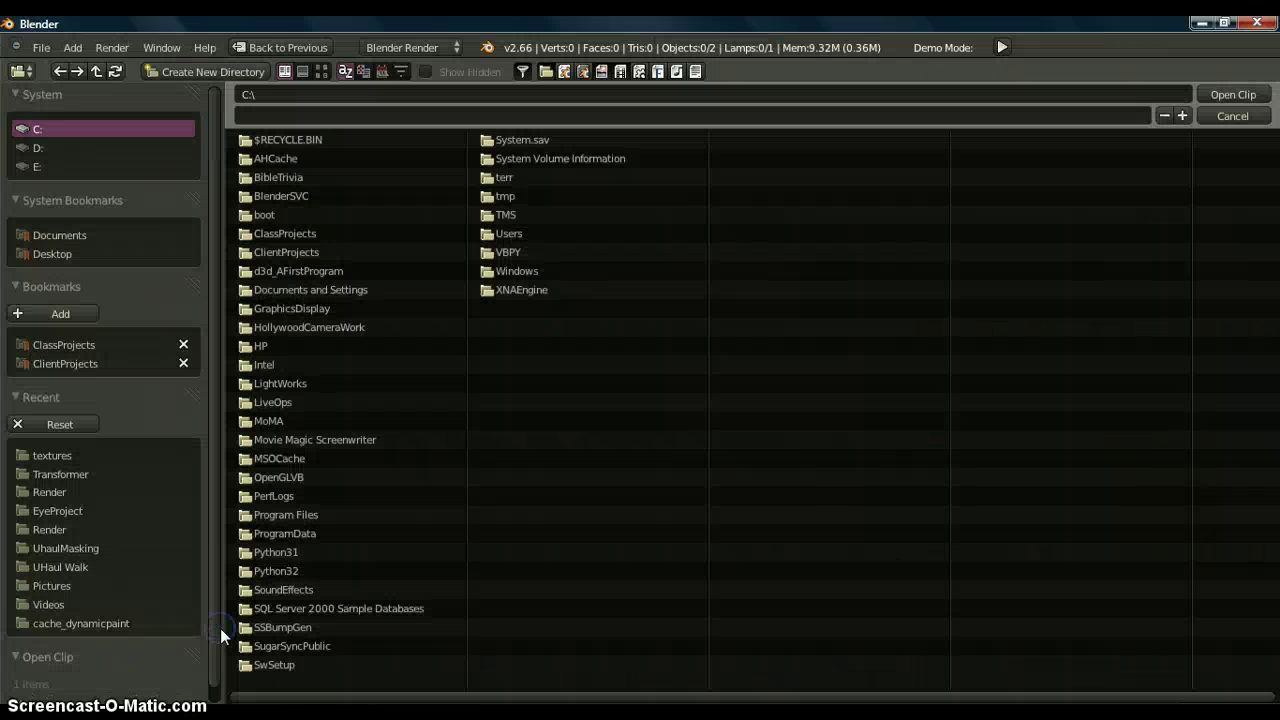
{"action": "left_click", "coordinate": [55, 510]}
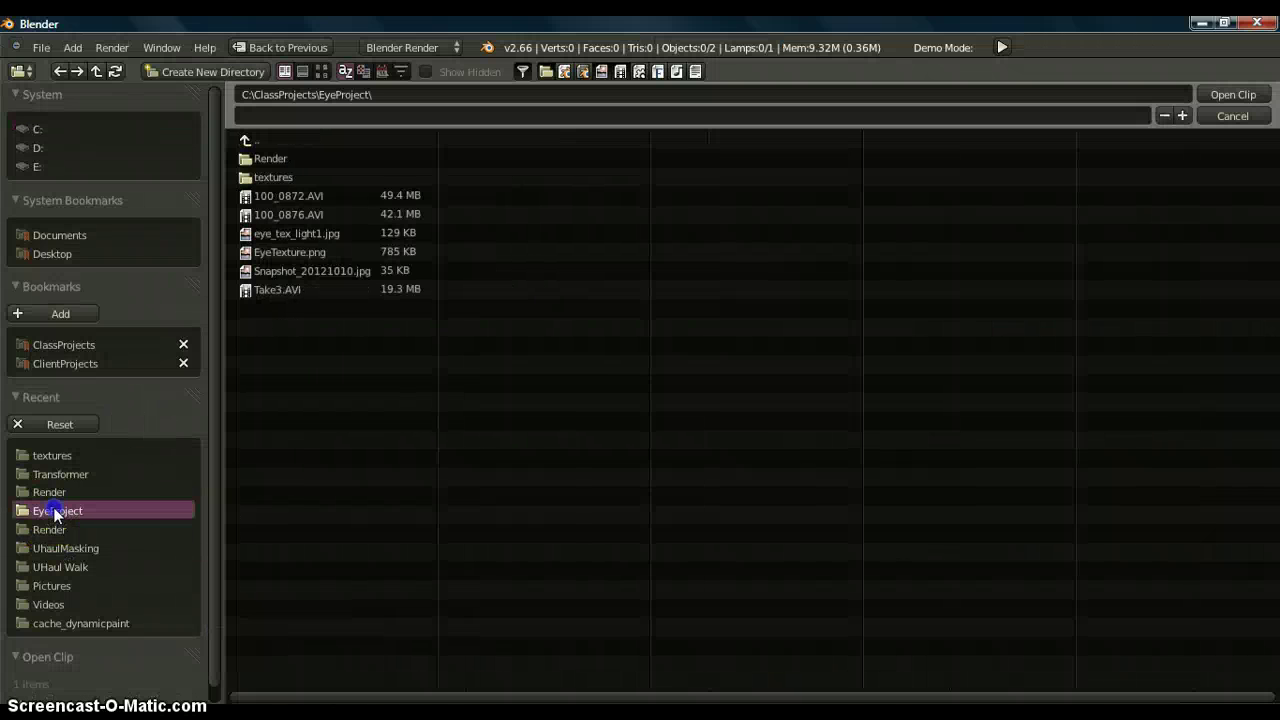
{"action": "left_click", "coordinate": [276, 175]}
{"action": "left_click", "coordinate": [280, 161]}
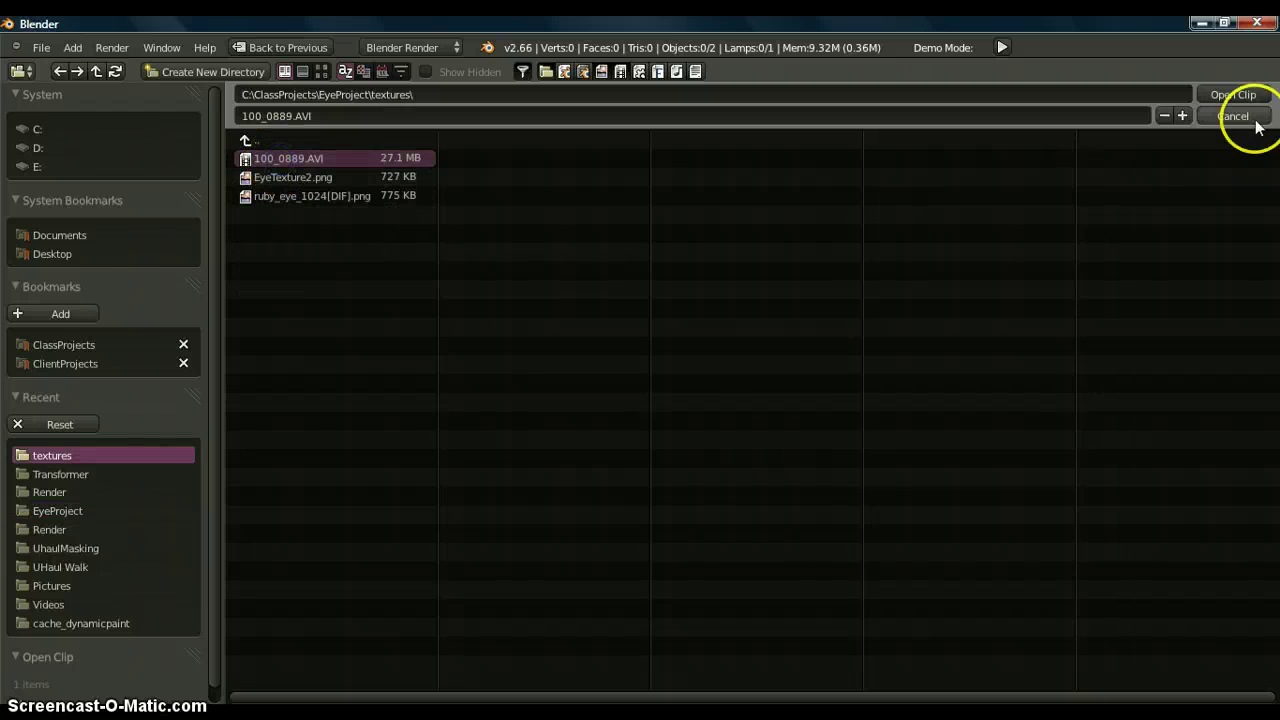
{"action": "left_click", "coordinate": [1233, 94]}
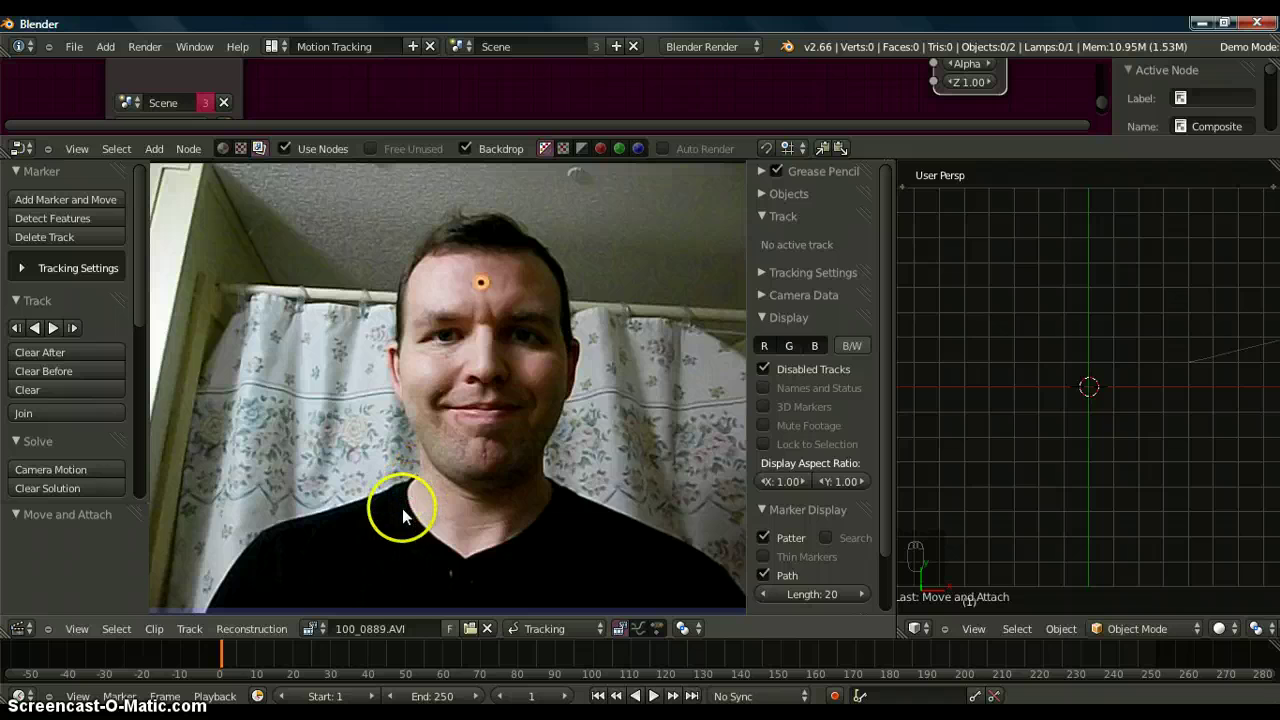
- Set the scene end frame to 468, fit the range in the timeline, and scrub through the clip
{"action": "left_click", "coordinate": [432, 696]}
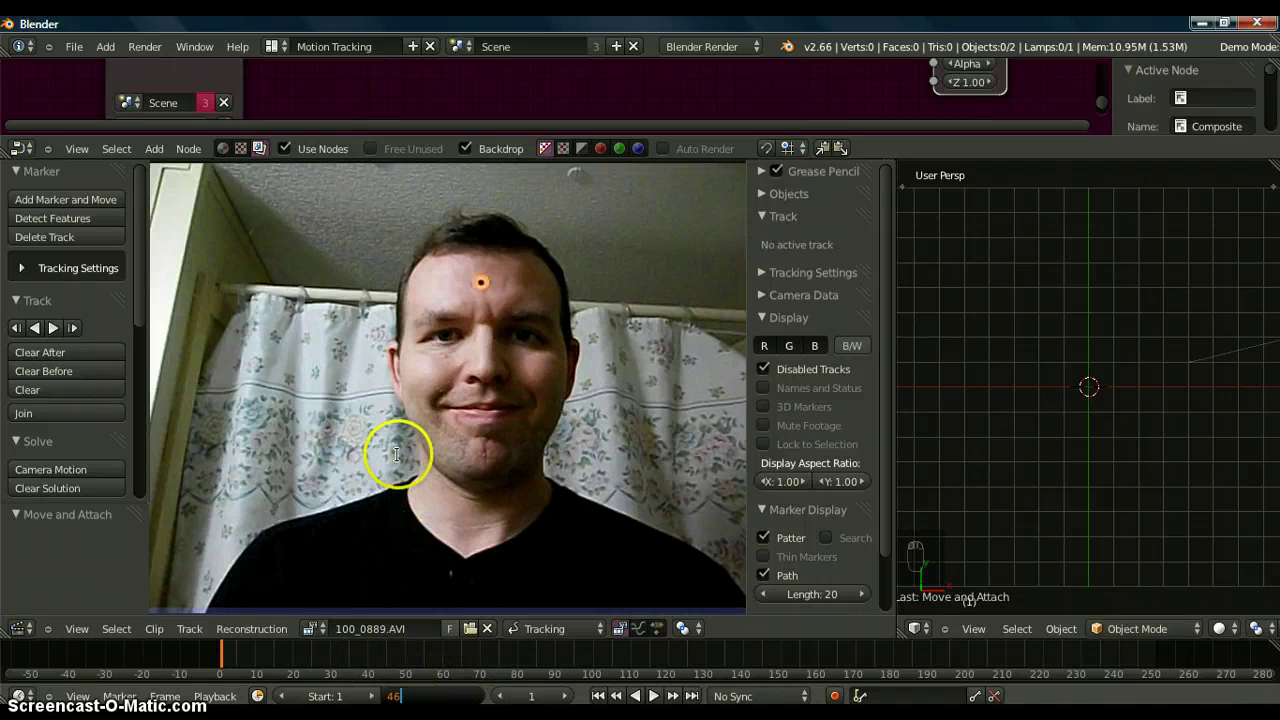
{"action": "key", "text": "Return"}
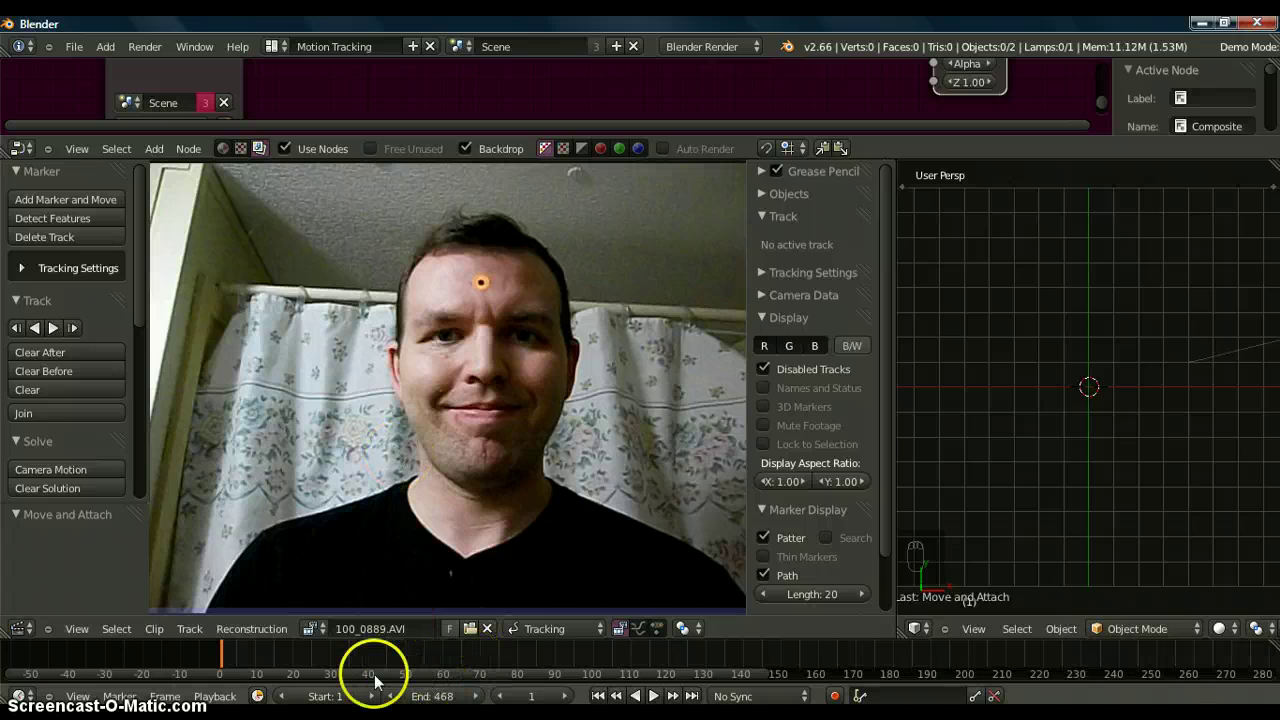
{"action": "key", "text": "Home"}
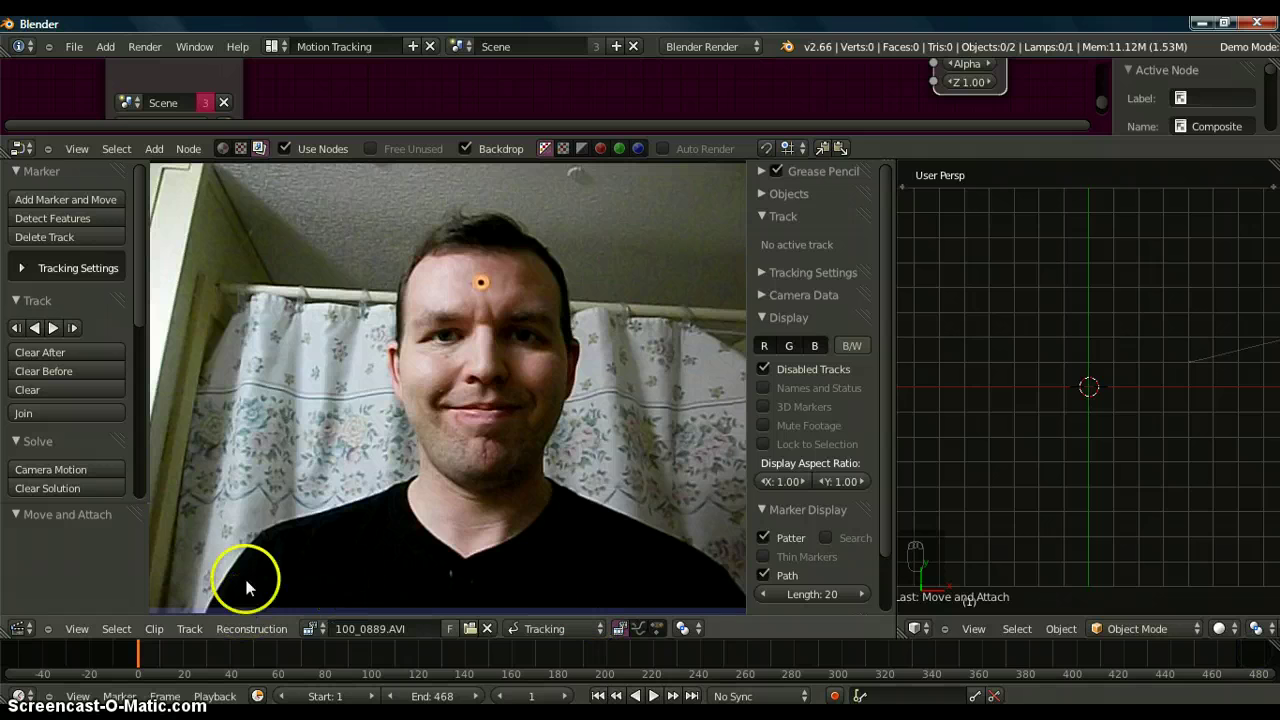
{"action": "left_click_drag", "start_coordinate": [143, 652], "coordinate": [620, 656]}
{"action": "left_click_drag", "start_coordinate": [537, 657], "coordinate": [166, 660]}
- At frame 1, zoom onto the forehead and add a tracking object renamed EyeMask
{"action": "left_click", "coordinate": [597, 696]}
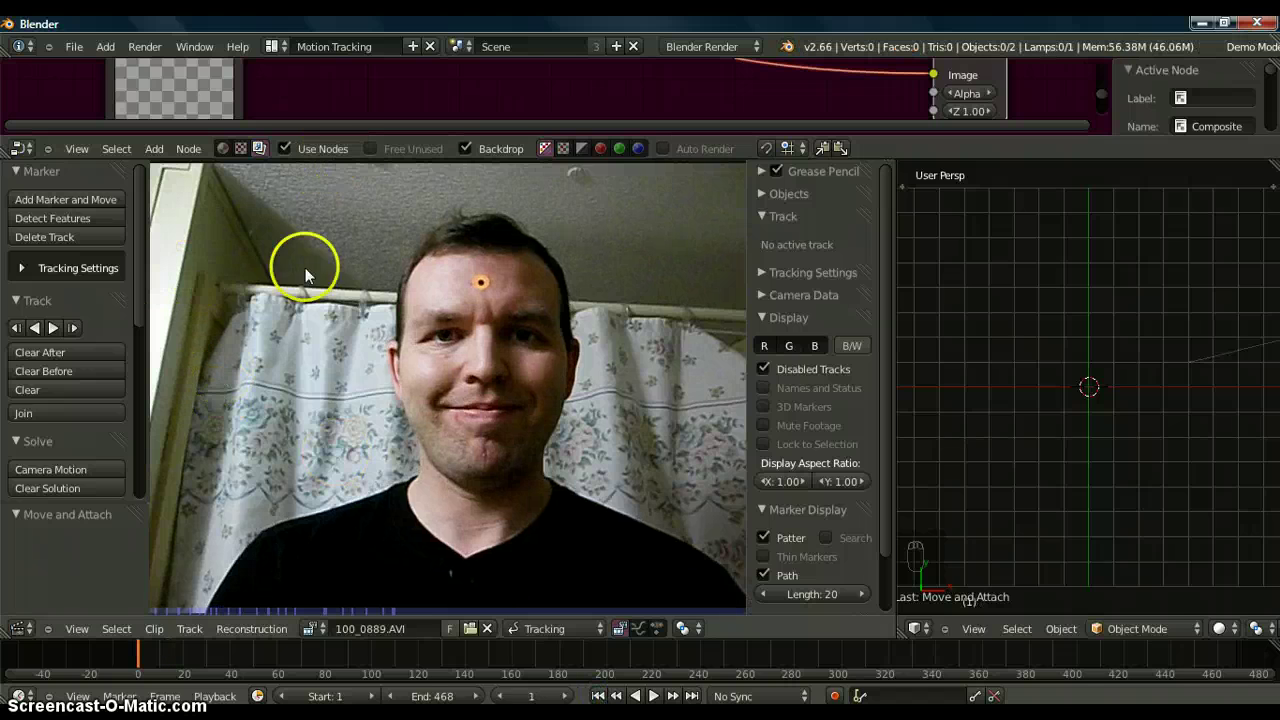
{"action": "mouse_move", "coordinate": [514, 280]}
{"action": "middle_mouse_down", "text": "ctrl"}
{"action": "mouse_move", "coordinate": [508, 388]}
{"action": "mouse_move", "coordinate": [544, 262]}
{"action": "mouse_move", "coordinate": [494, 409]}
{"action": "mouse_move", "coordinate": [509, 371]}
{"action": "mouse_move", "coordinate": [489, 374]}
{"action": "mouse_move", "coordinate": [477, 557]}
{"action": "middle_mouse_up", "text": "ctrl"}
{"action": "middle_click_drag", "start_coordinate": [437, 443], "coordinate": [482, 408]}
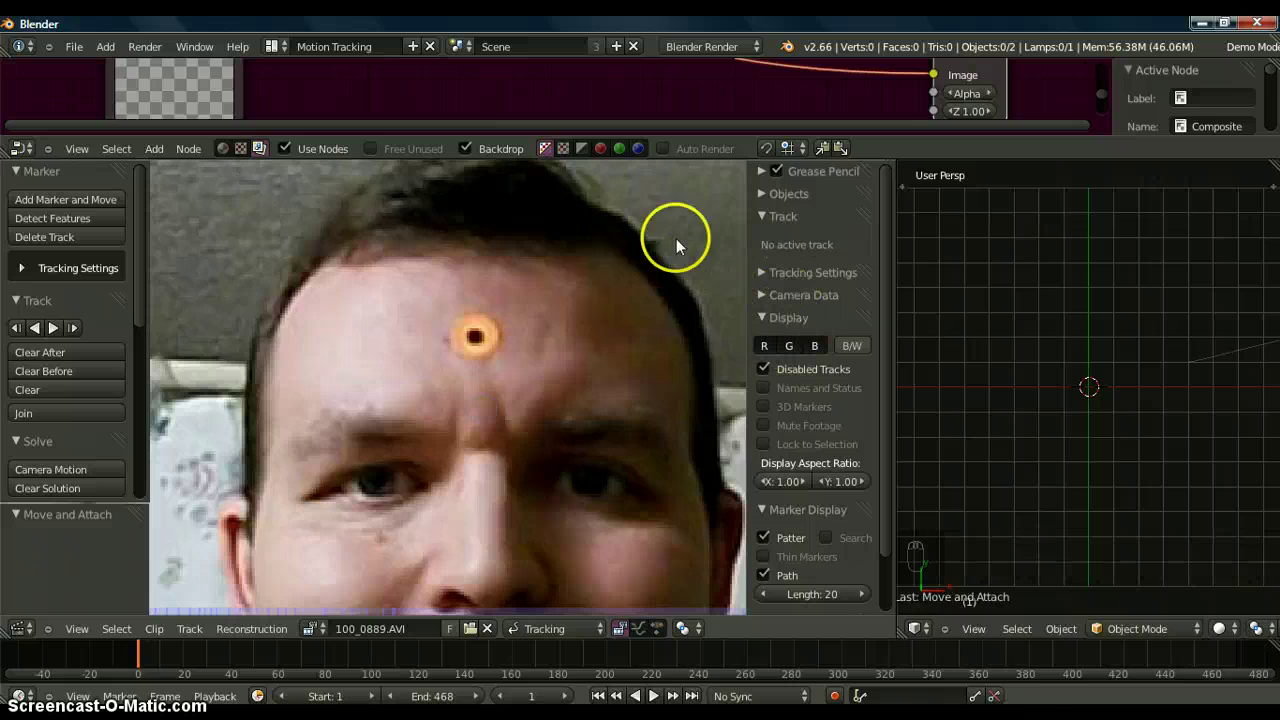
{"action": "left_click", "coordinate": [760, 193]}
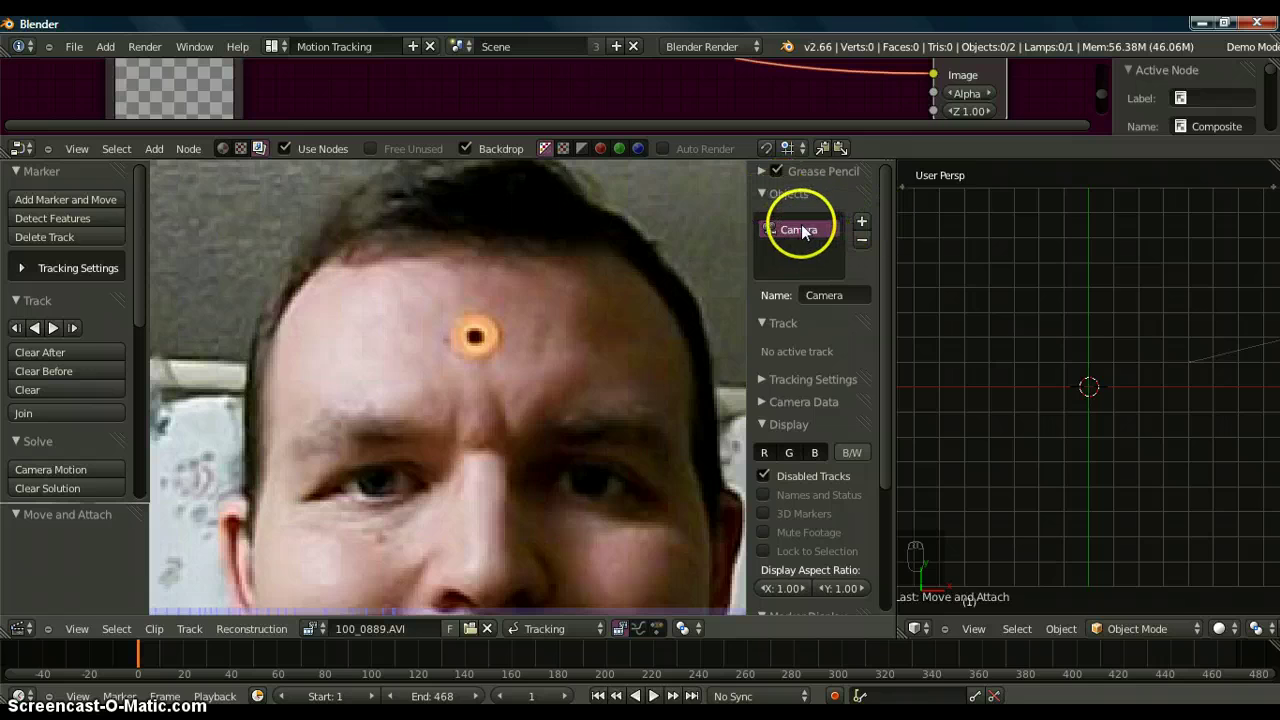
{"action": "left_click", "coordinate": [861, 221]}
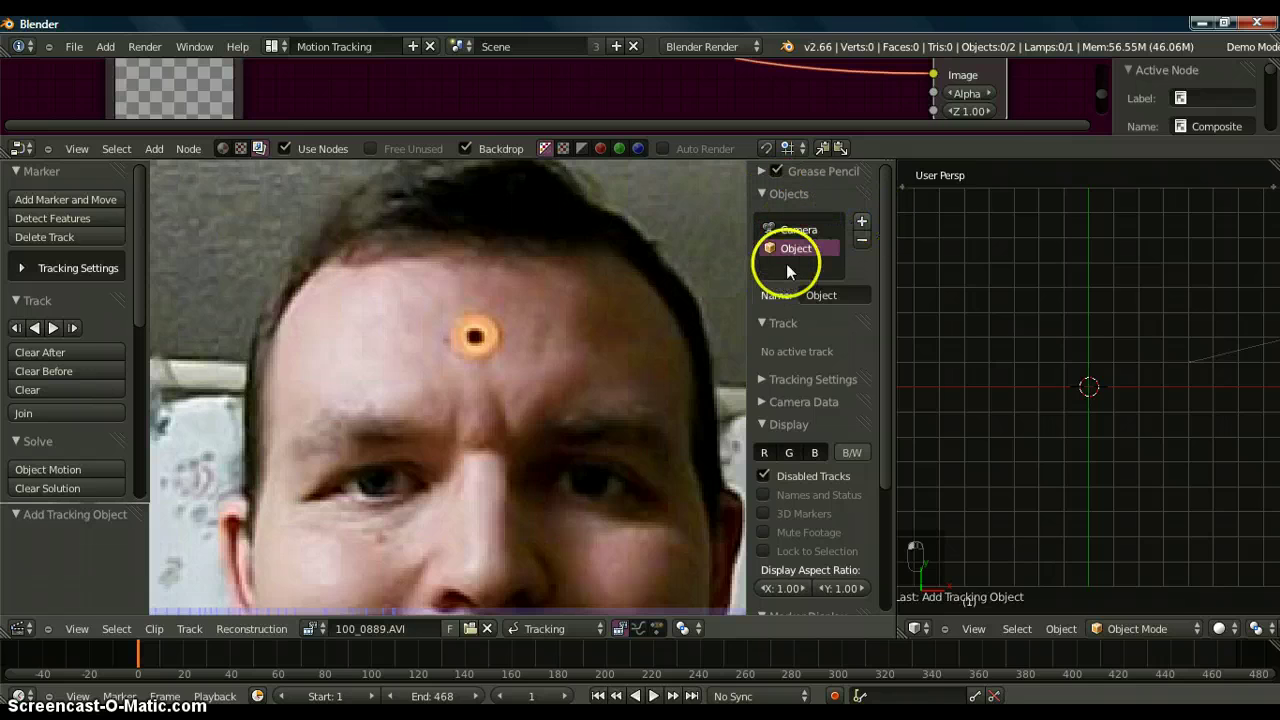
{"action": "left_click", "coordinate": [832, 294]}
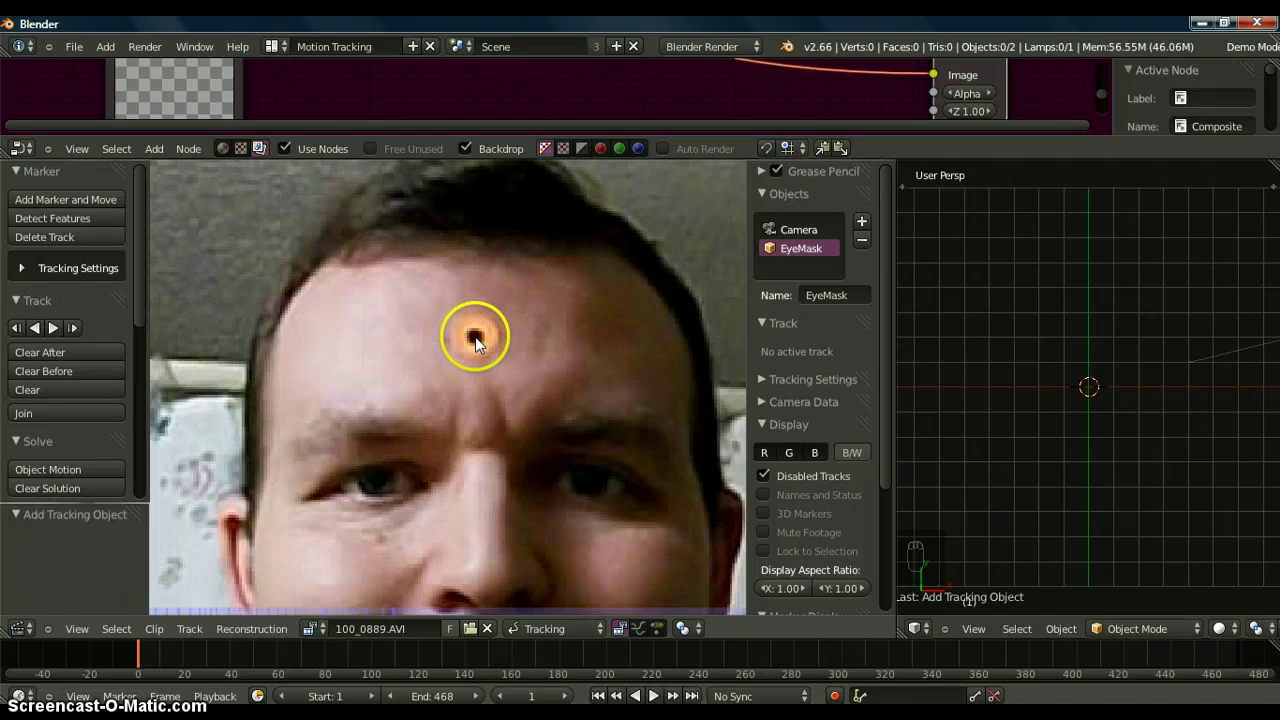
- Place a tracking marker on the forehead dot and nudge it into position
{"action": "left_click", "coordinate": [478, 340], "text": "ctrl"}
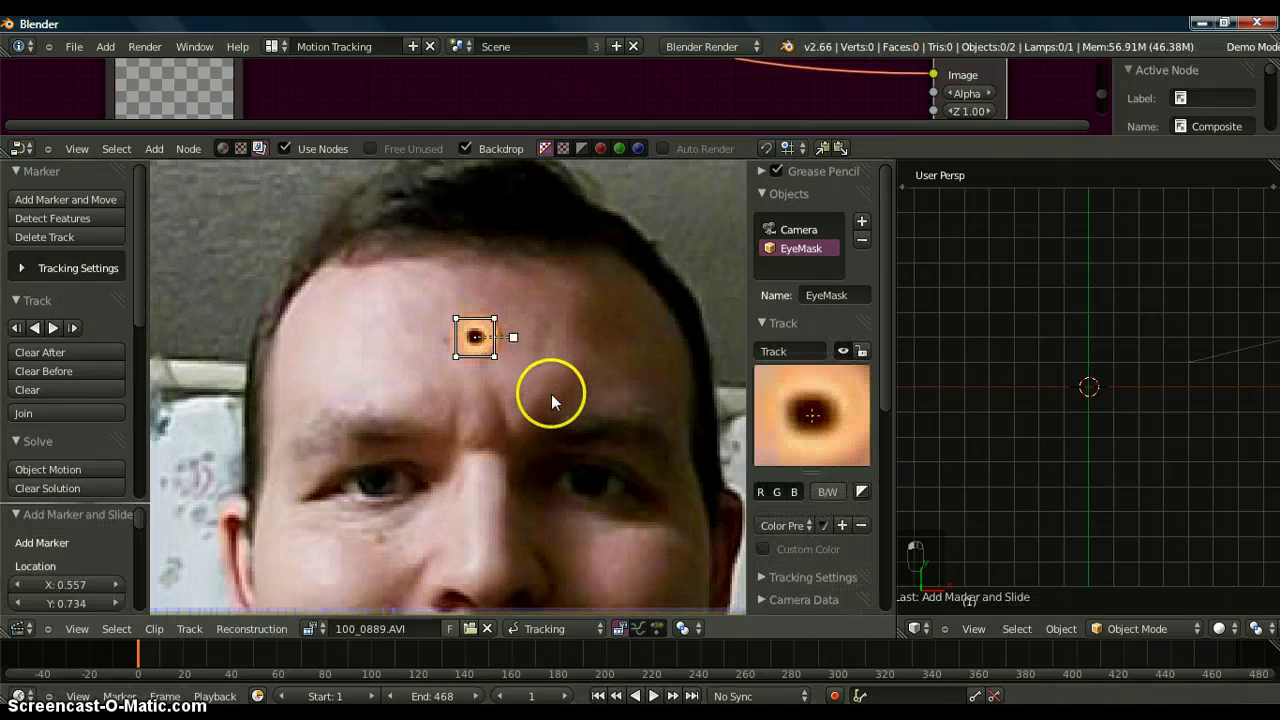
{"action": "key", "text": "g"}
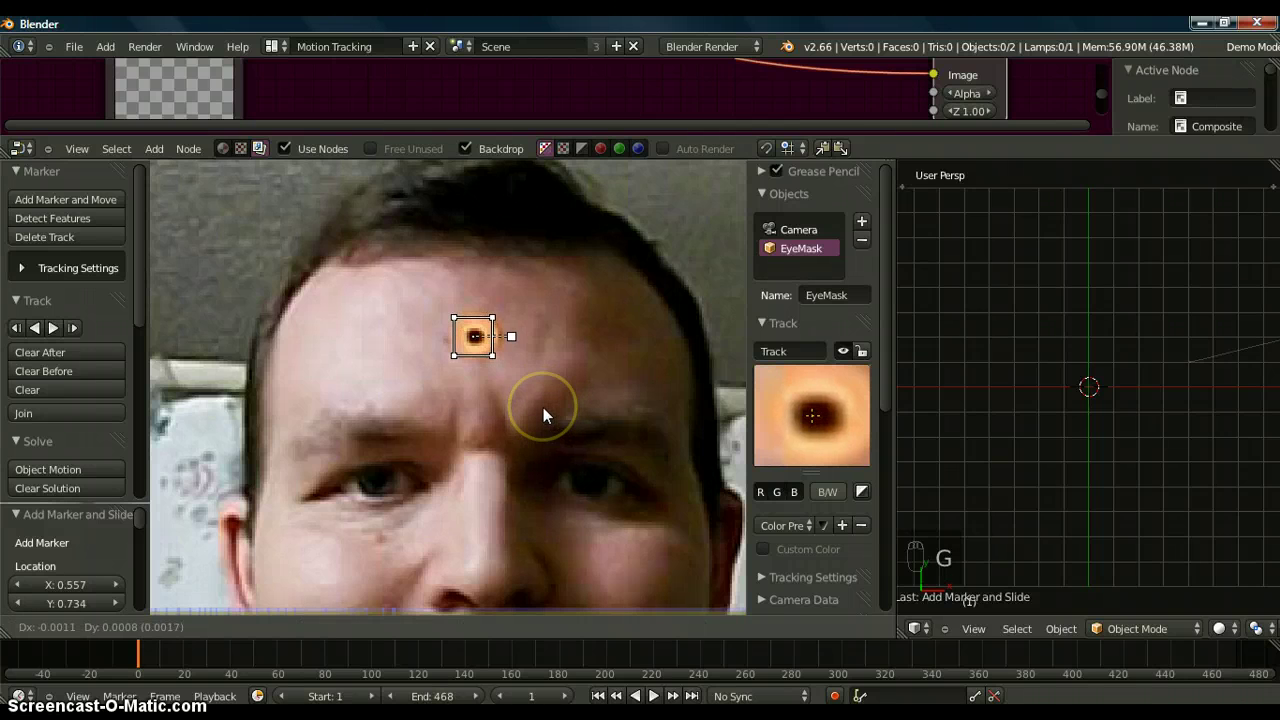
{"action": "left_click", "coordinate": [544, 407]}
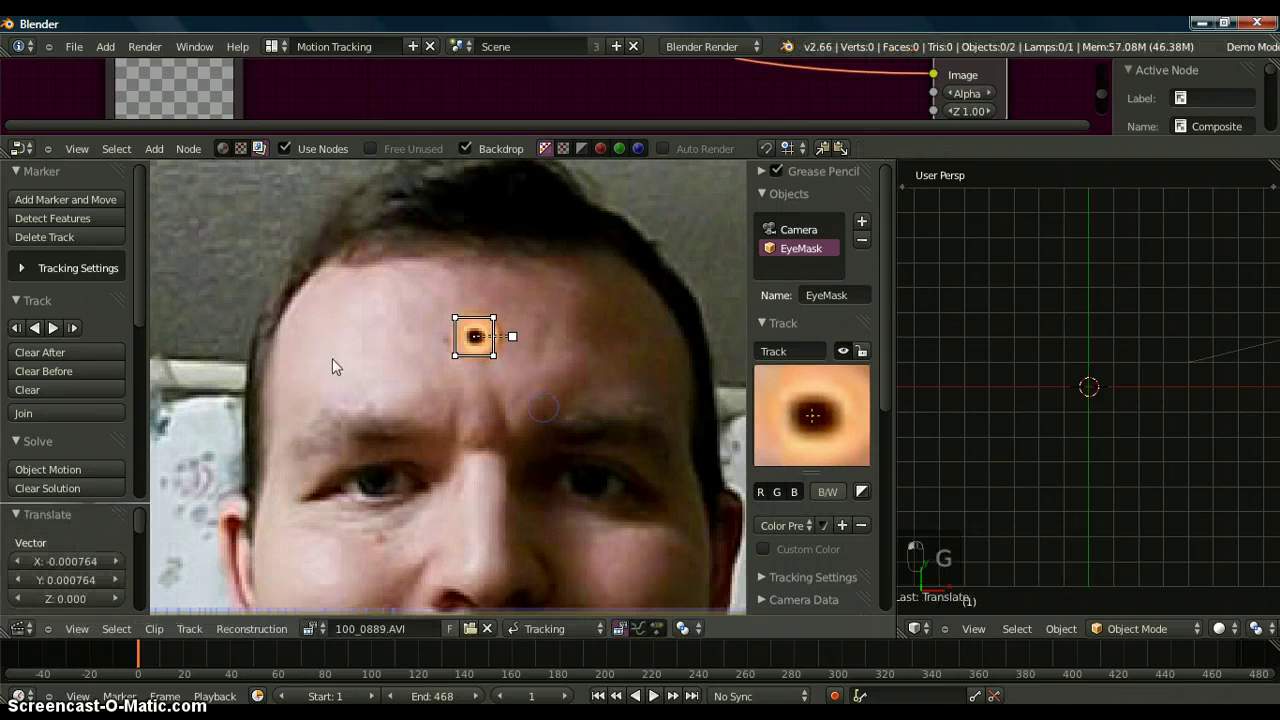
- Track the marker forward to frame 468 and reframe the view on the whole face
{"action": "left_click", "coordinate": [54, 328]}
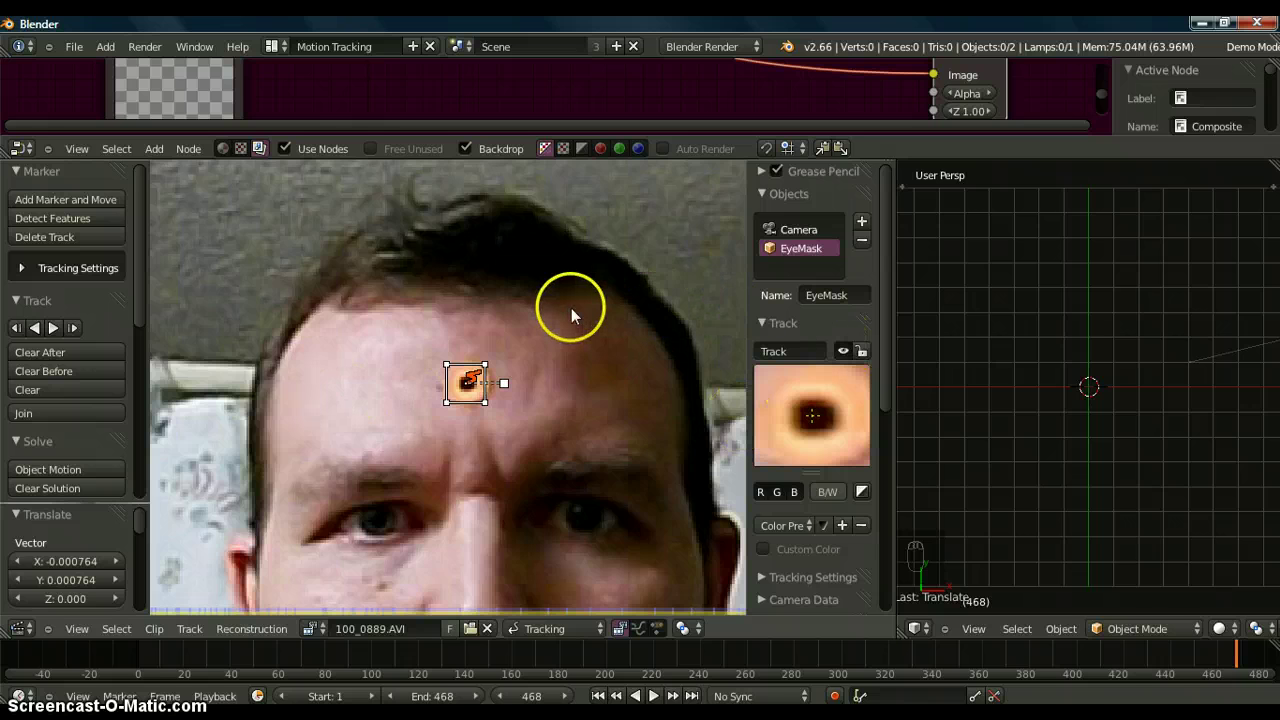
{"action": "scroll", "coordinate": [574, 318], "scroll_direction": "down", "scroll_amount": 1}
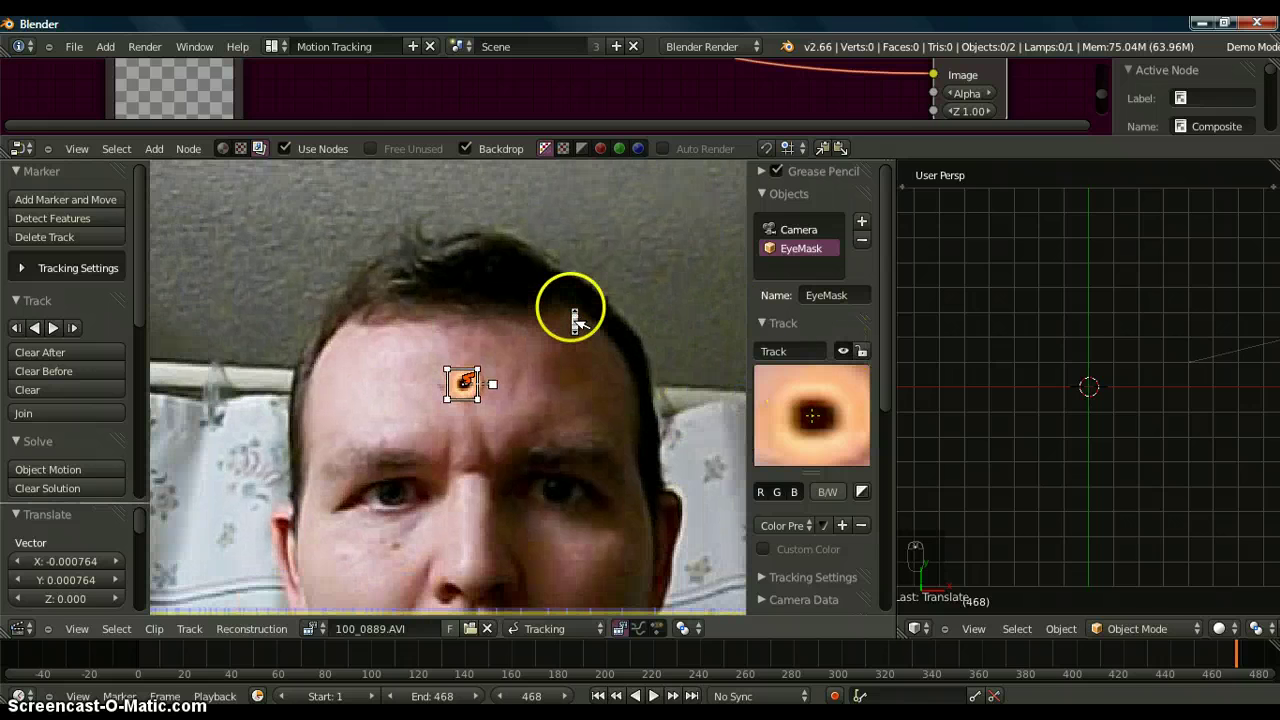
{"action": "scroll", "coordinate": [572, 316], "scroll_direction": "down", "scroll_amount": 1}
{"action": "mouse_move", "coordinate": [551, 400]}
{"action": "middle_mouse_down", "text": "shift"}
{"action": "mouse_move", "coordinate": [560, 318]}
{"action": "mouse_move", "coordinate": [543, 361]}
{"action": "mouse_move", "coordinate": [540, 349]}
{"action": "middle_mouse_up", "text": "shift"}
{"action": "scroll", "coordinate": [559, 313], "scroll_direction": "down", "scroll_amount": 1}
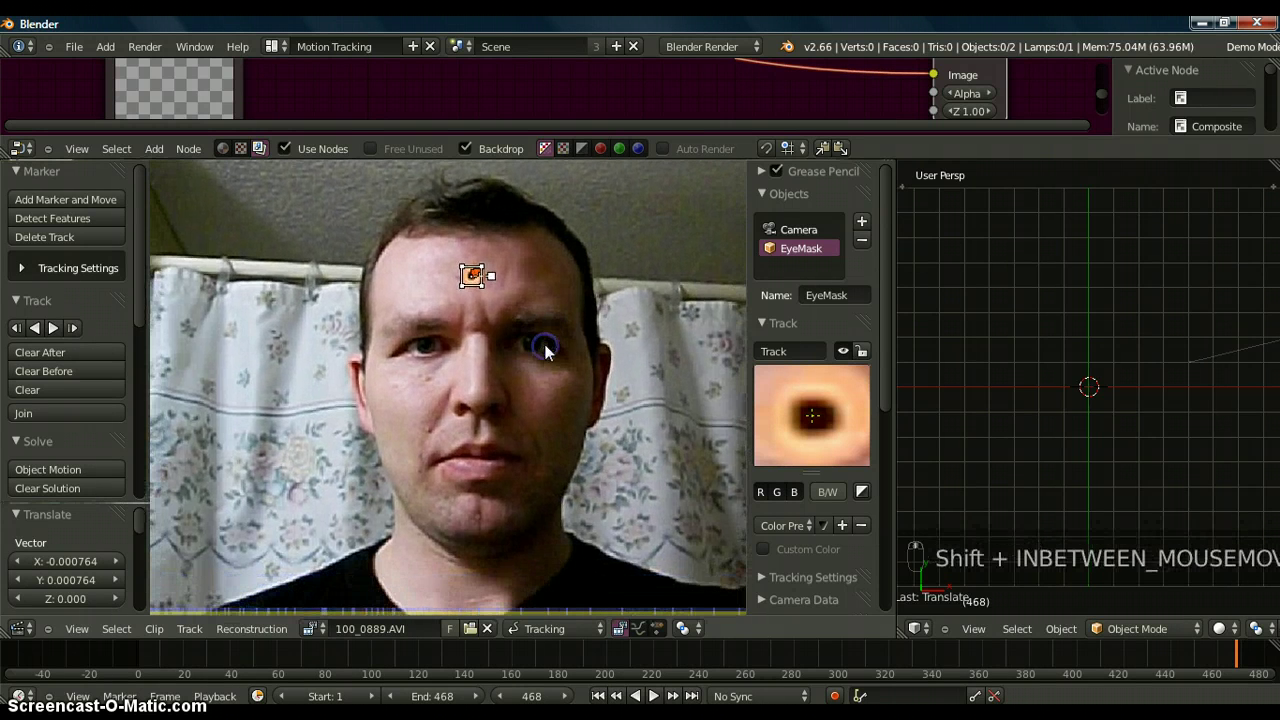
{"action": "mouse_move", "coordinate": [526, 286]}
{"action": "left_mouse_down"}
{"action": "mouse_move", "coordinate": [472, 290]}
{"action": "mouse_move", "coordinate": [548, 403]}
{"action": "mouse_move", "coordinate": [481, 290]}
{"action": "mouse_move", "coordinate": [518, 290]}
{"action": "mouse_move", "coordinate": [545, 337]}
{"action": "mouse_move", "coordinate": [472, 398]}
{"action": "mouse_move", "coordinate": [533, 286]}
{"action": "mouse_move", "coordinate": [516, 365]}
{"action": "left_mouse_up"}
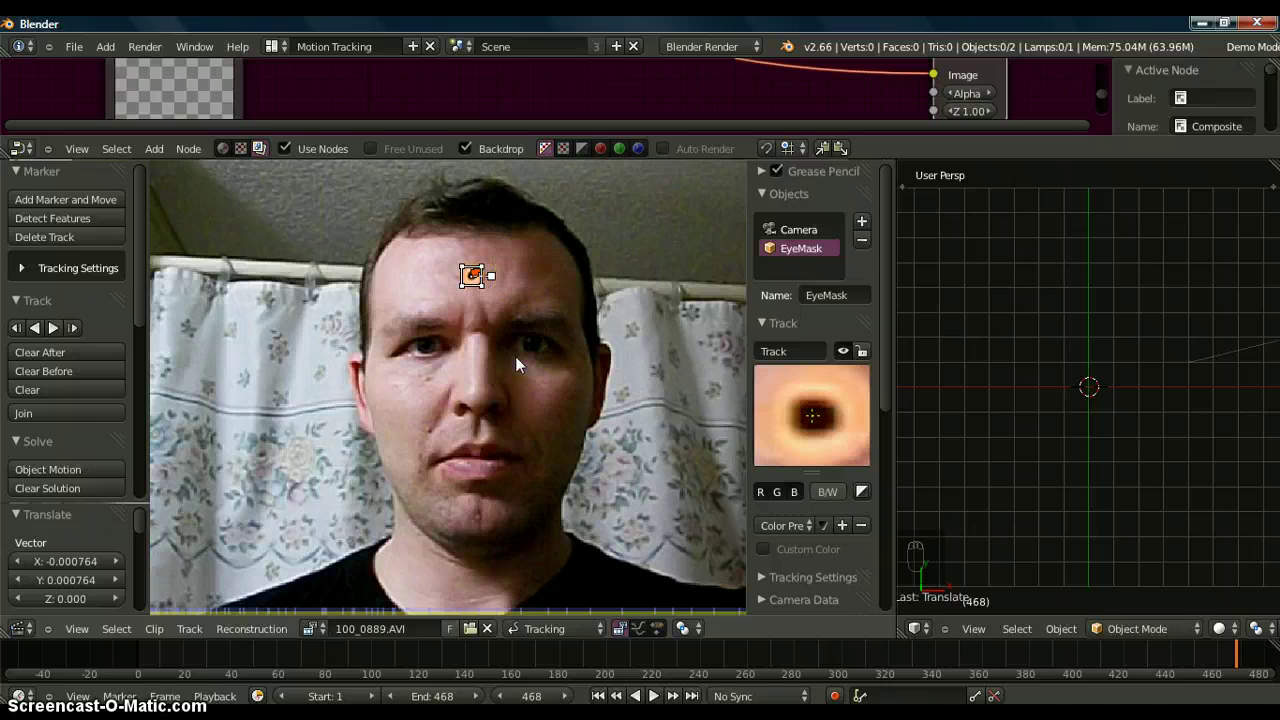
{"action": "mouse_move", "coordinate": [367, 380]}
{"action": "left_mouse_down"}
{"action": "mouse_move", "coordinate": [271, 378]}
{"action": "mouse_move", "coordinate": [150, 254]}
{"action": "mouse_move", "coordinate": [340, 400]}
{"action": "mouse_move", "coordinate": [349, 583]}
{"action": "mouse_move", "coordinate": [325, 530]}
{"action": "left_mouse_up"}
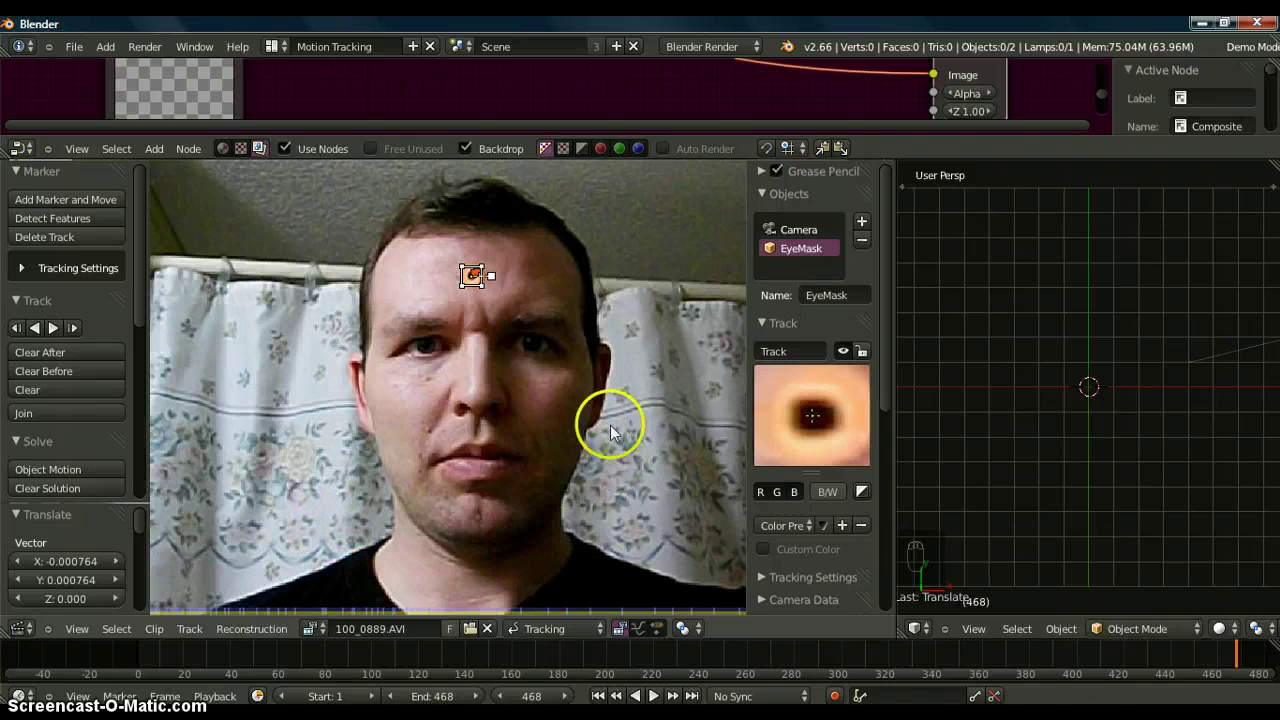
- Change the clip editor Mode from Tracking to Mask and zoom in on the face
{"action": "left_click", "coordinate": [562, 628]}
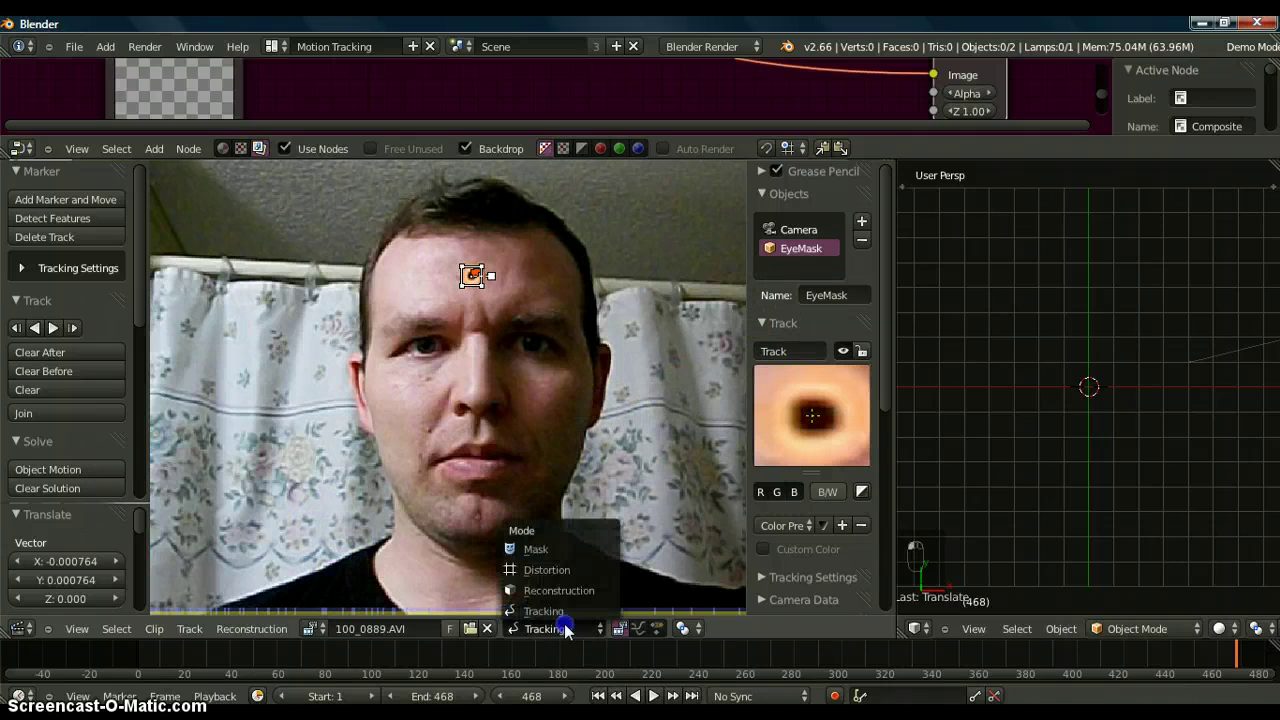
{"action": "left_click_drag", "start_coordinate": [546, 543], "coordinate": [552, 636]}
{"action": "left_click", "coordinate": [536, 549]}
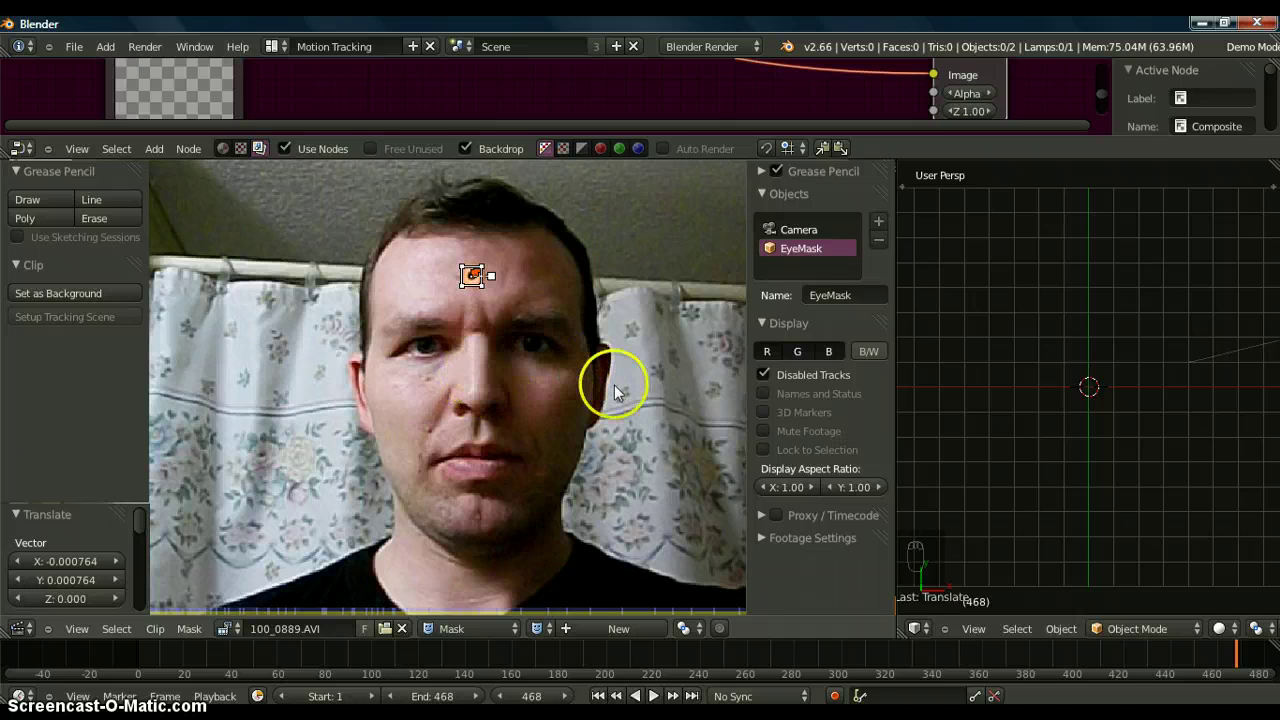
{"action": "mouse_move", "coordinate": [534, 420]}
{"action": "middle_mouse_down", "text": "ctrl"}
{"action": "mouse_move", "coordinate": [531, 409]}
{"action": "mouse_move", "coordinate": [541, 517]}
{"action": "mouse_move", "coordinate": [503, 251]}
{"action": "mouse_move", "coordinate": [528, 300]}
{"action": "mouse_move", "coordinate": [531, 283]}
{"action": "mouse_move", "coordinate": [517, 371]}
{"action": "mouse_move", "coordinate": [524, 344]}
{"action": "middle_mouse_up", "text": "ctrl"}
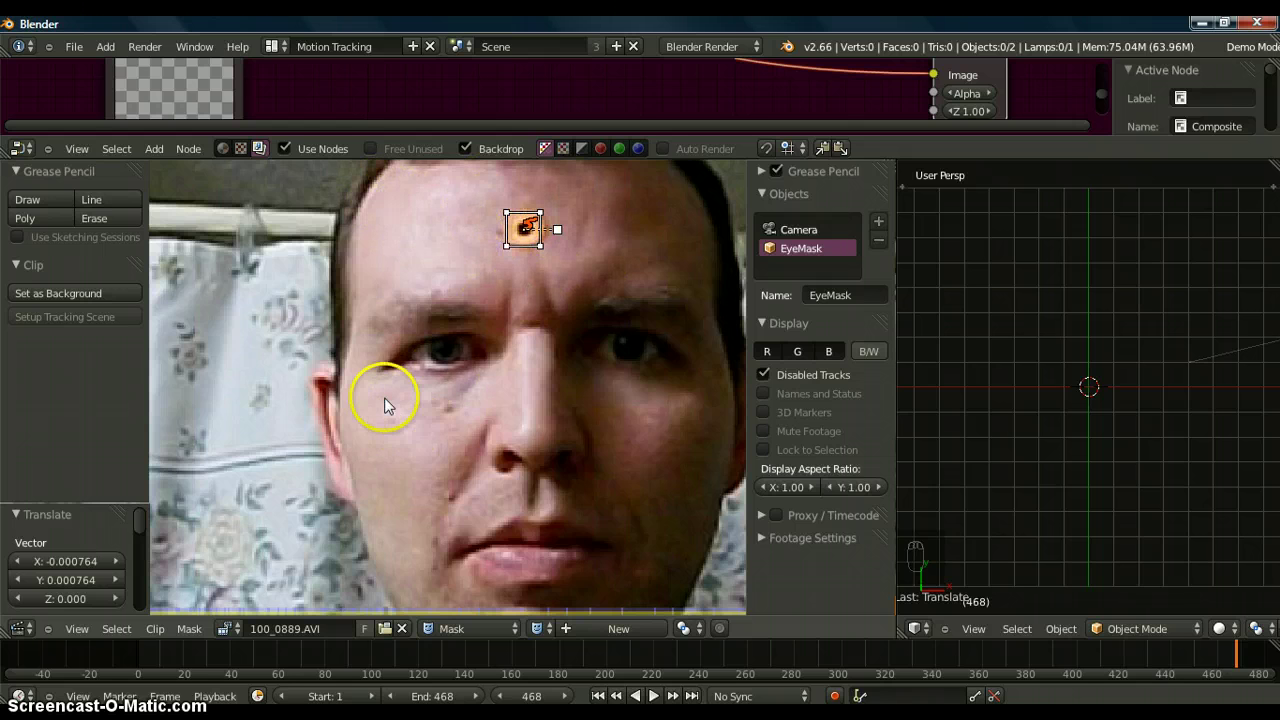
{"action": "left_click", "coordinate": [494, 332], "text": "ctrl"}
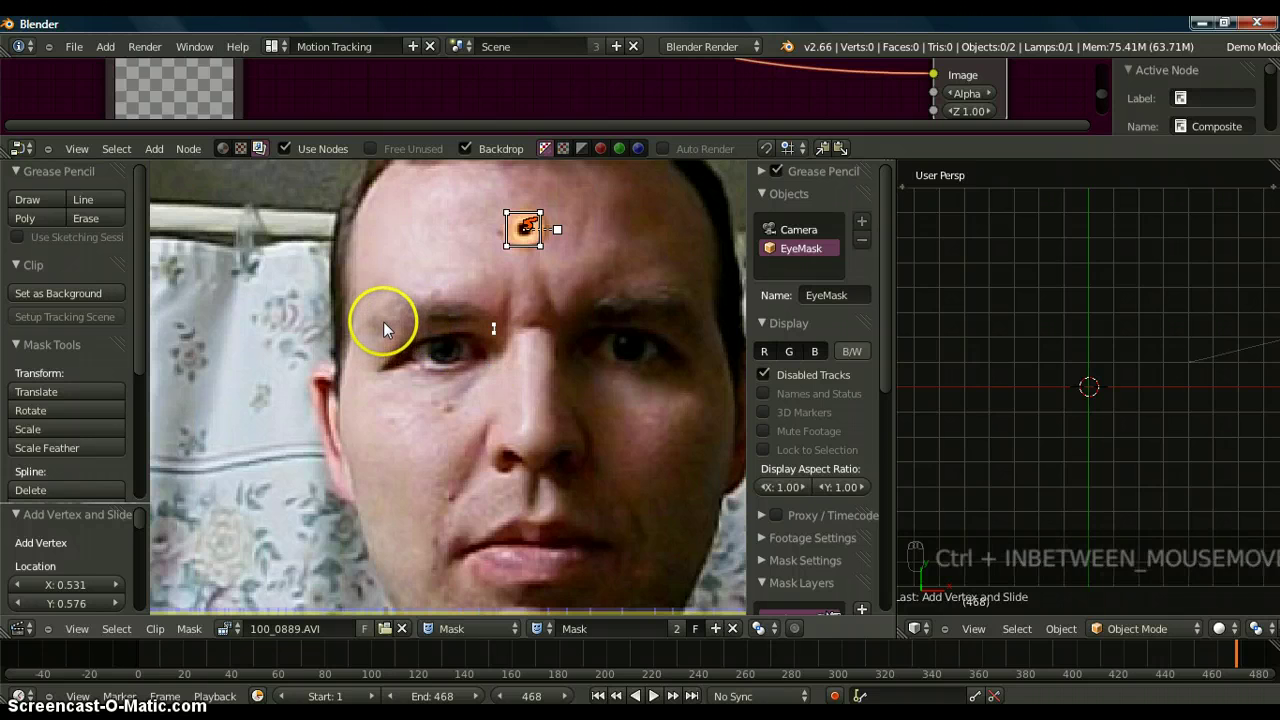
{"action": "left_click", "coordinate": [498, 346]}
{"action": "left_click", "coordinate": [418, 382], "text": "ctrl"}
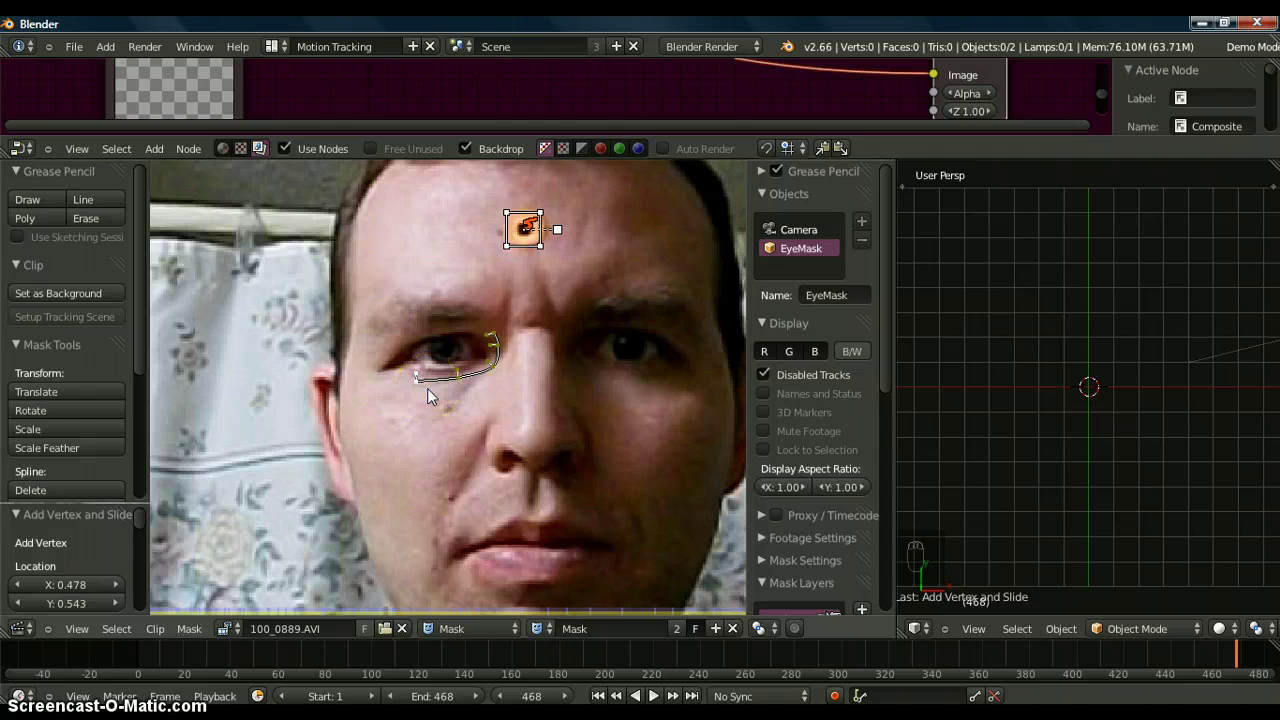
{"action": "right_click", "coordinate": [427, 388]}
{"action": "right_click", "coordinate": [432, 409]}
{"action": "key", "text": "ctrl+z"}
{"action": "key", "text": "ctrl+z"}
{"action": "key", "text": "ctrl+z"}
{"action": "key", "text": "ctrl+z"}
{"action": "key", "text": "ctrl+z"}
{"action": "key", "text": "ctrl+z"}
{"action": "key", "text": "ctrl+z"}
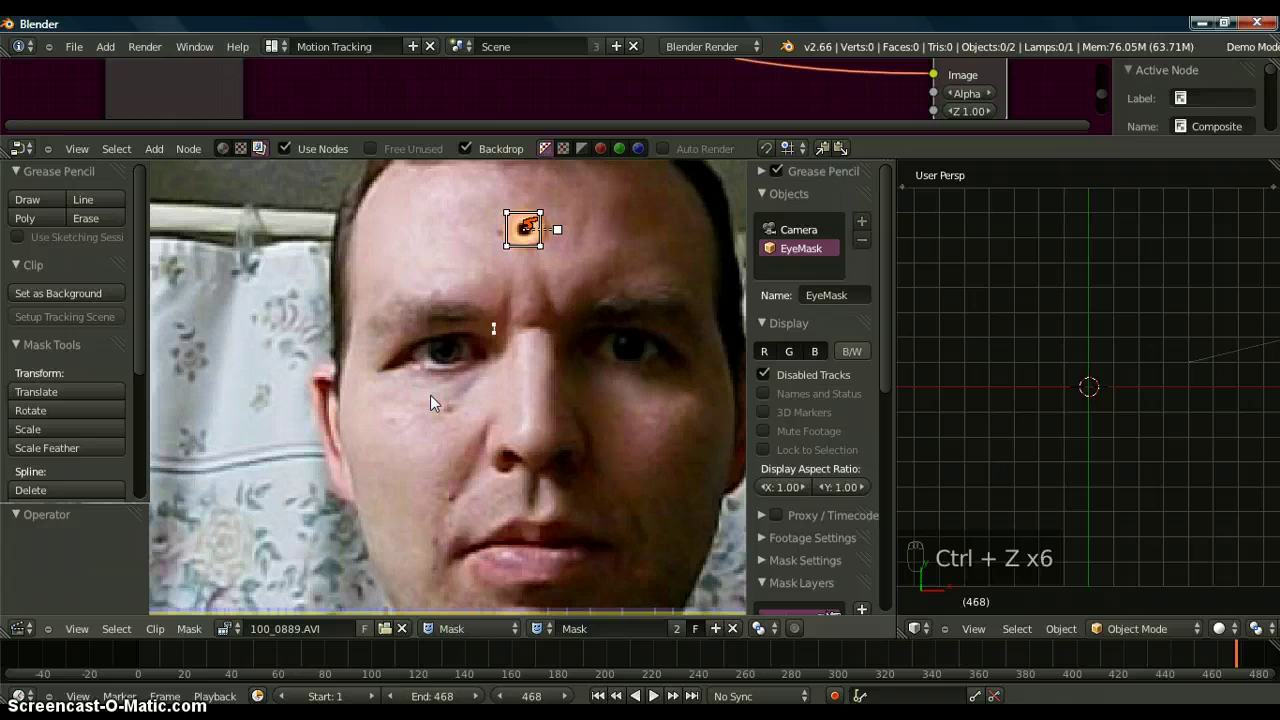
{"action": "right_click", "coordinate": [490, 330]}
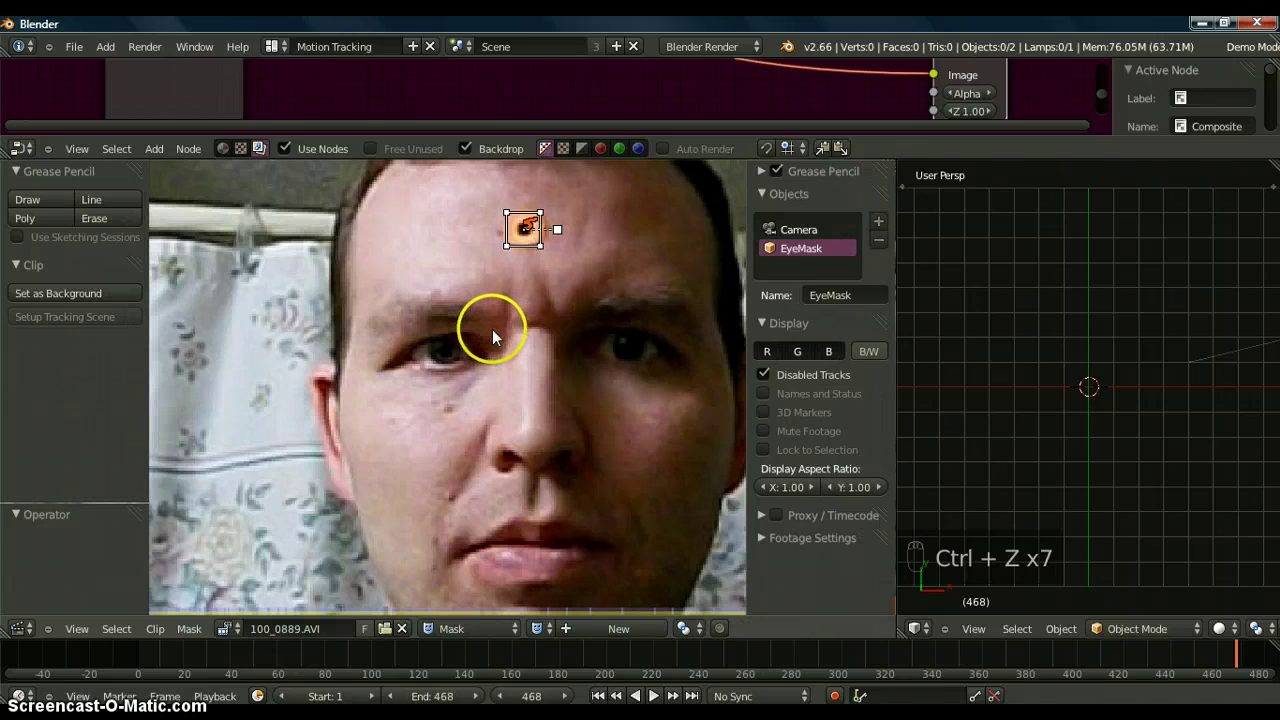
- Trace a closed mask outline around the left eye, from the brow along the lower lid
{"action": "left_click_drag", "start_coordinate": [492, 329], "coordinate": [442, 322], "text": "ctrl"}
{"action": "left_click", "coordinate": [429, 320], "text": "ctrl"}
{"action": "left_click", "coordinate": [398, 336], "text": "ctrl"}
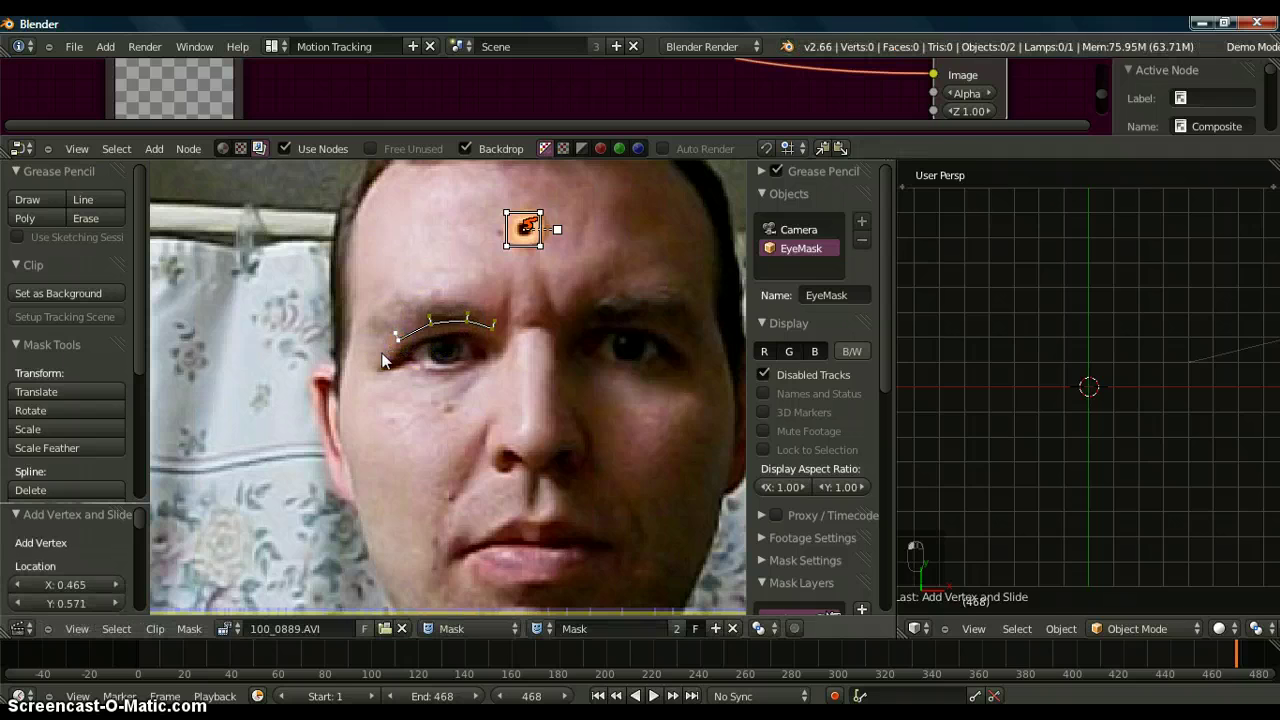
{"action": "left_click", "coordinate": [375, 357], "text": "ctrl"}
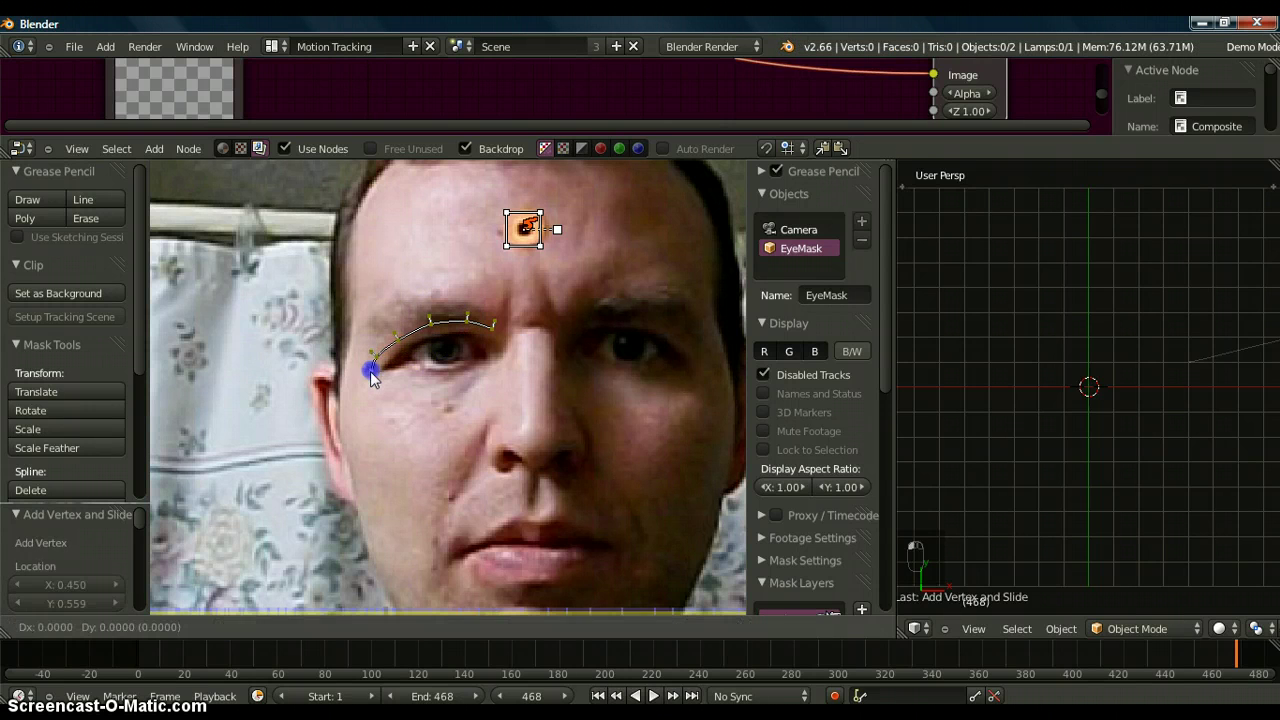
{"action": "left_click", "coordinate": [396, 381], "text": "ctrl"}
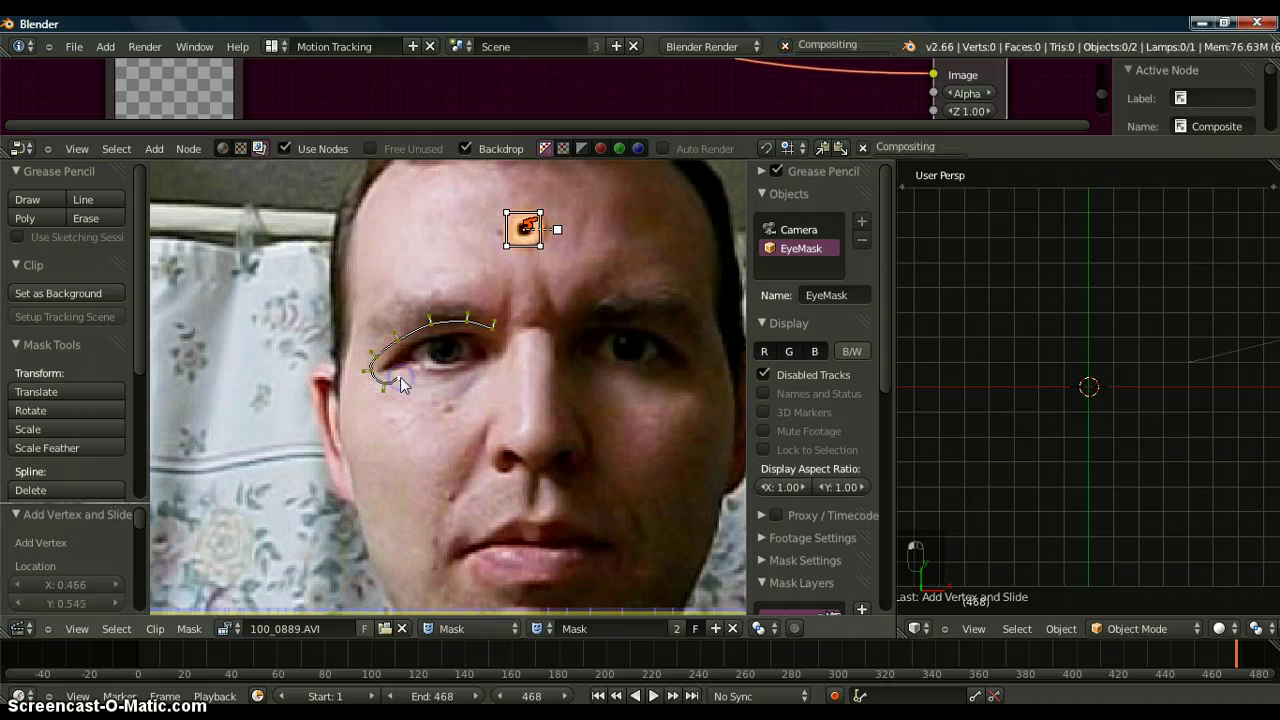
{"action": "left_click", "coordinate": [412, 378], "text": "ctrl"}
{"action": "left_click", "coordinate": [430, 381], "text": "ctrl"}
{"action": "left_click", "coordinate": [446, 379], "text": "ctrl"}
{"action": "left_click", "coordinate": [466, 378], "text": "ctrl"}
{"action": "left_click", "coordinate": [495, 357], "text": "ctrl"}
{"action": "left_click", "coordinate": [501, 342], "text": "ctrl"}
{"action": "left_click", "coordinate": [523, 364]}
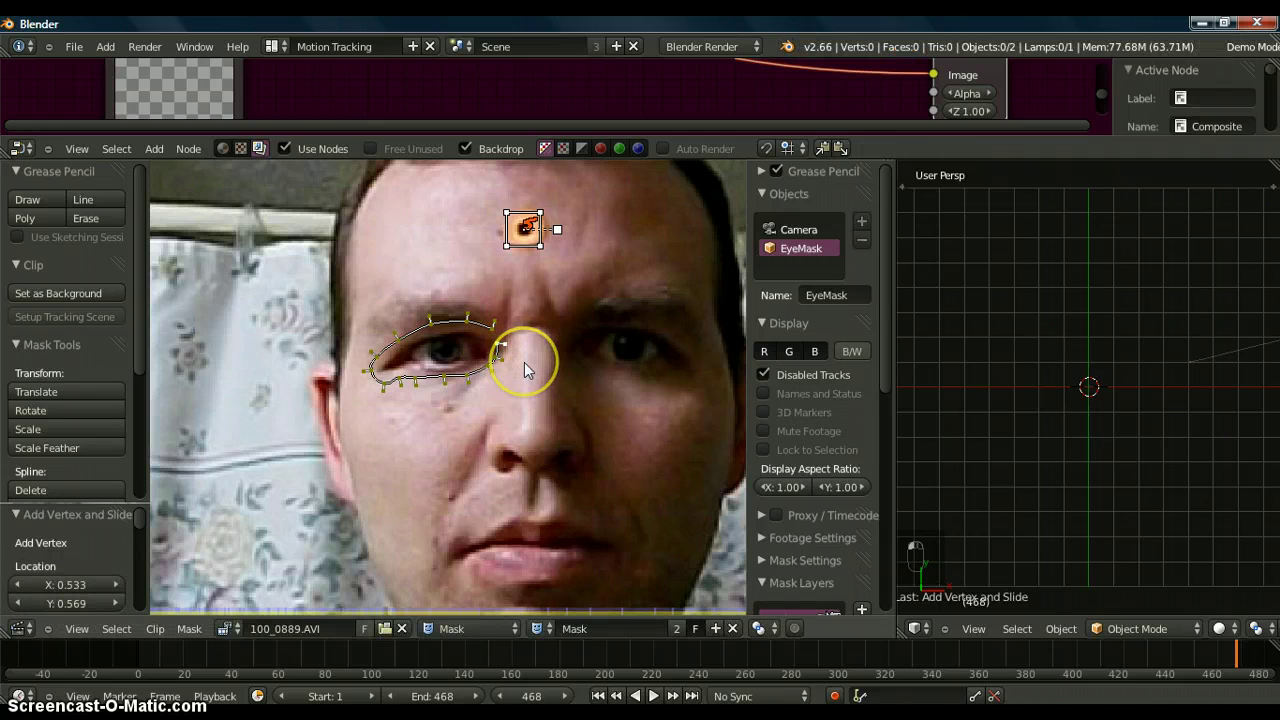
{"action": "key", "text": "alt+c"}
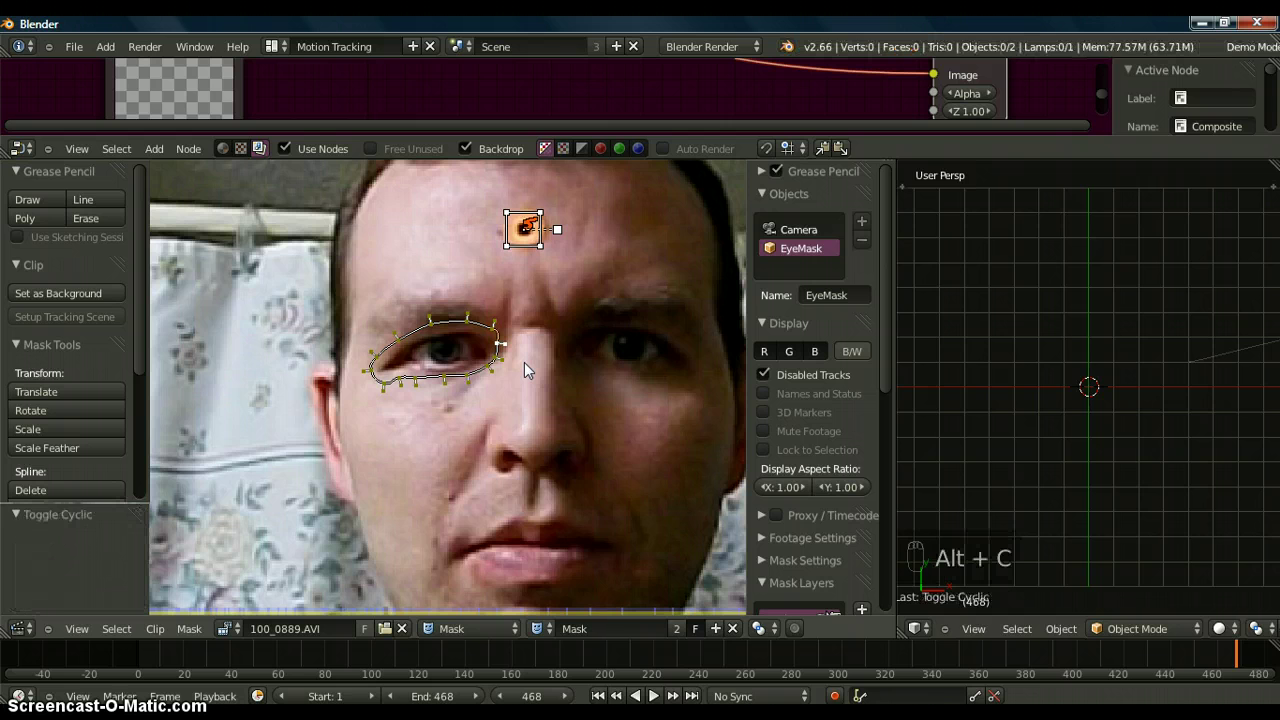
- Move the inner-corner and lower-edge mask points so they hug the eyelids
{"action": "left_click", "coordinate": [505, 343]}
{"action": "left_click", "coordinate": [579, 352]}
{"action": "key", "text": "g"}
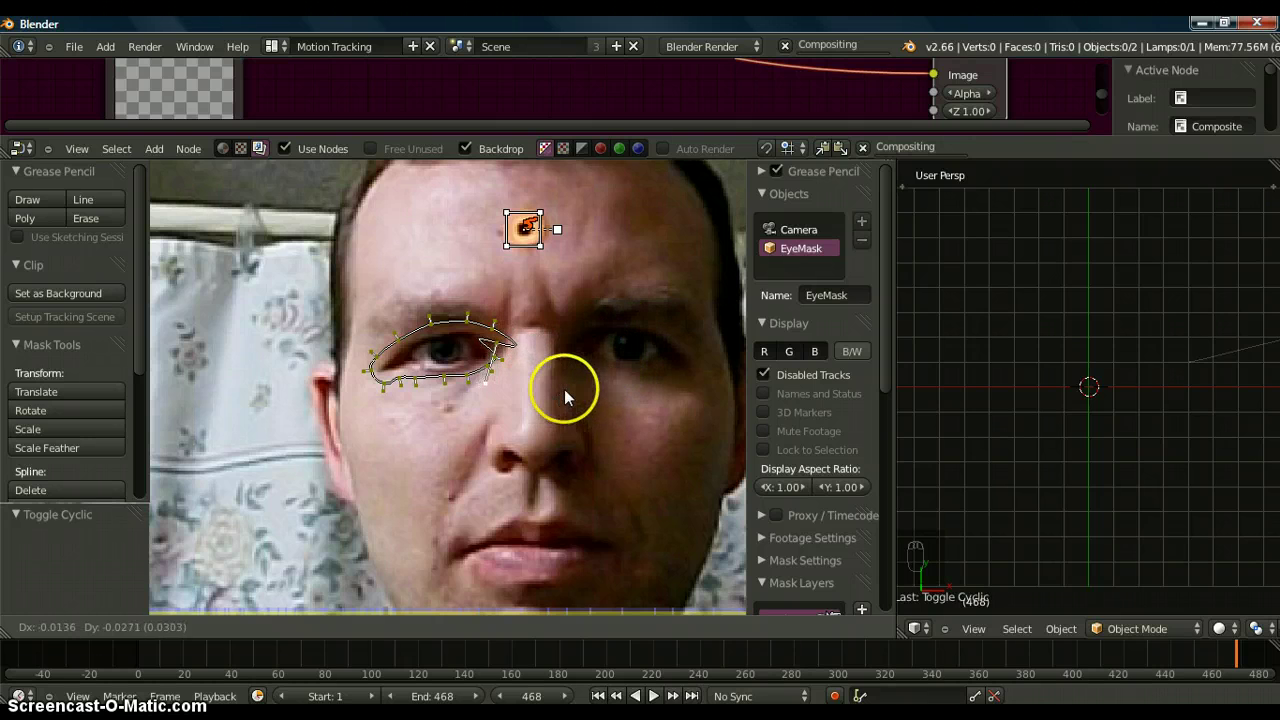
{"action": "left_click", "coordinate": [584, 371]}
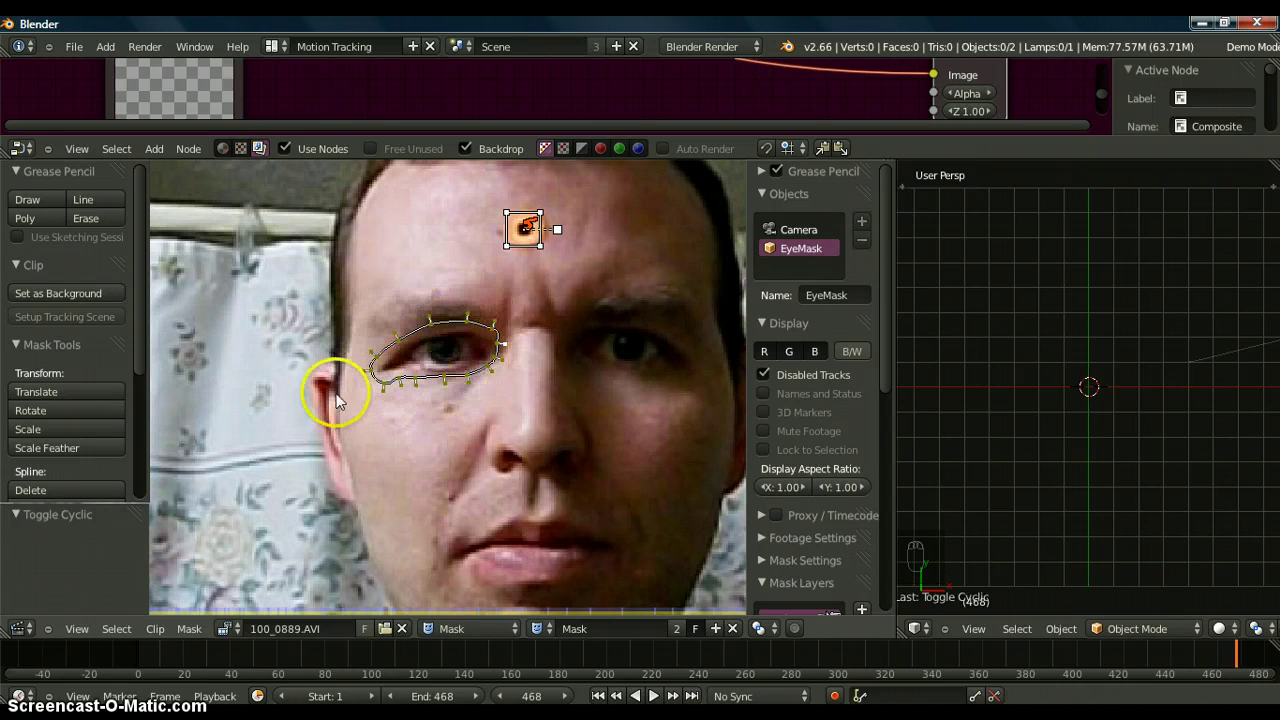
{"action": "left_click", "coordinate": [444, 378]}
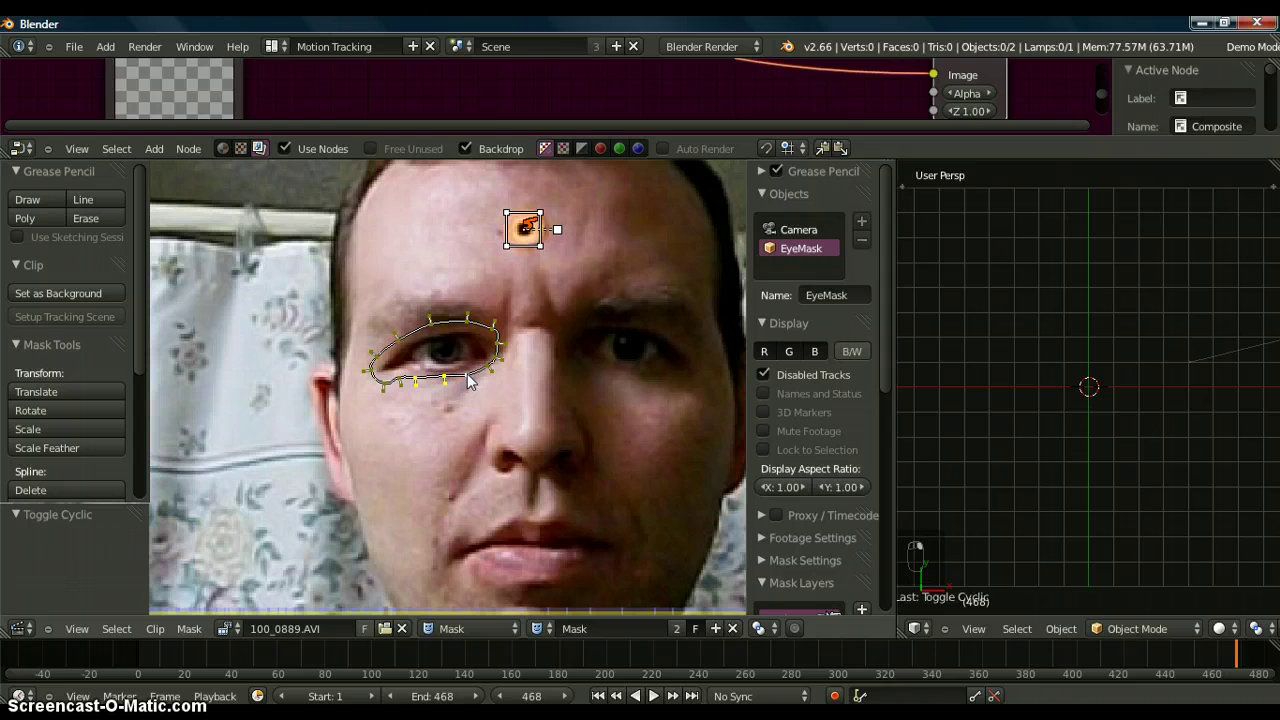
{"action": "key", "text": "g"}
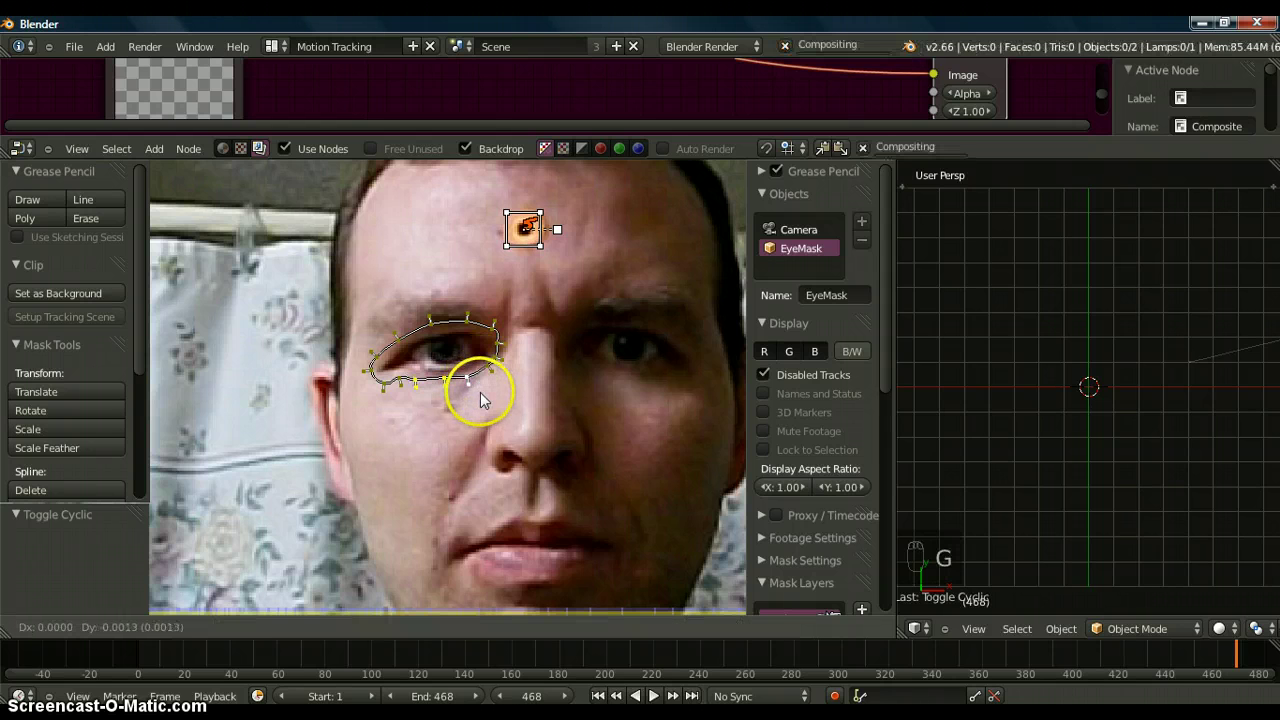
{"action": "left_click", "coordinate": [480, 393]}
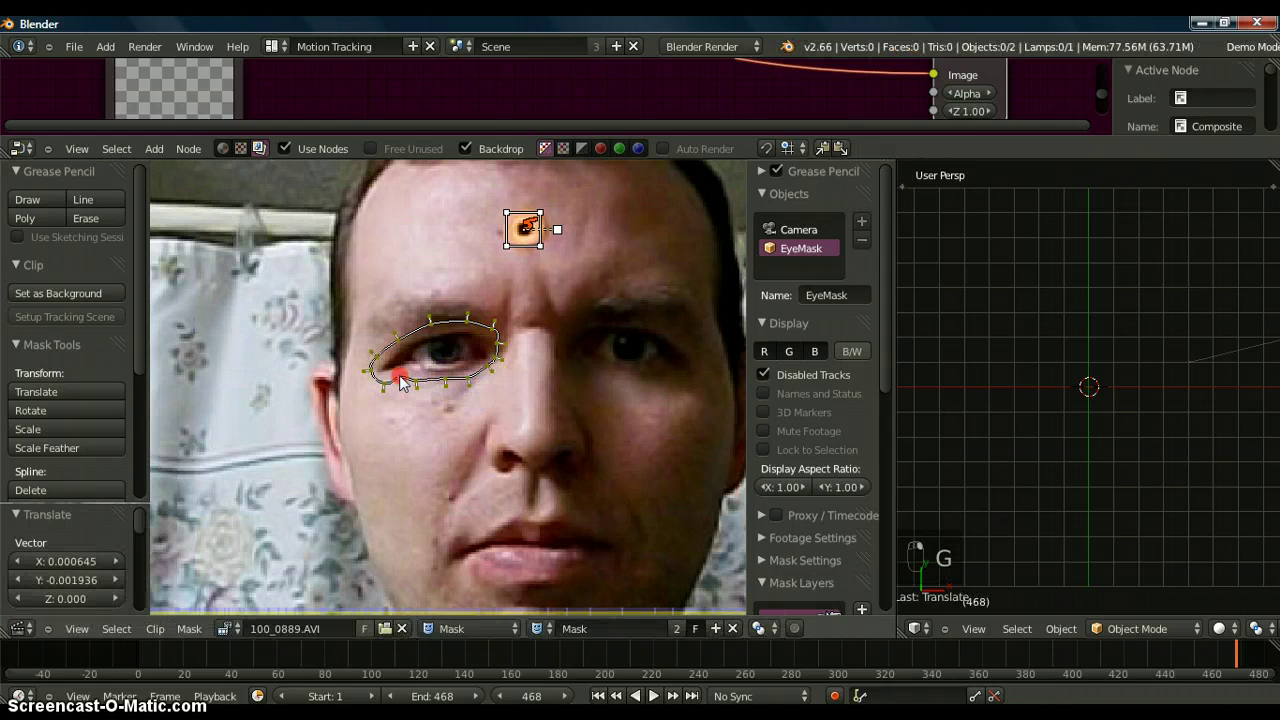
{"action": "key", "text": "g"}
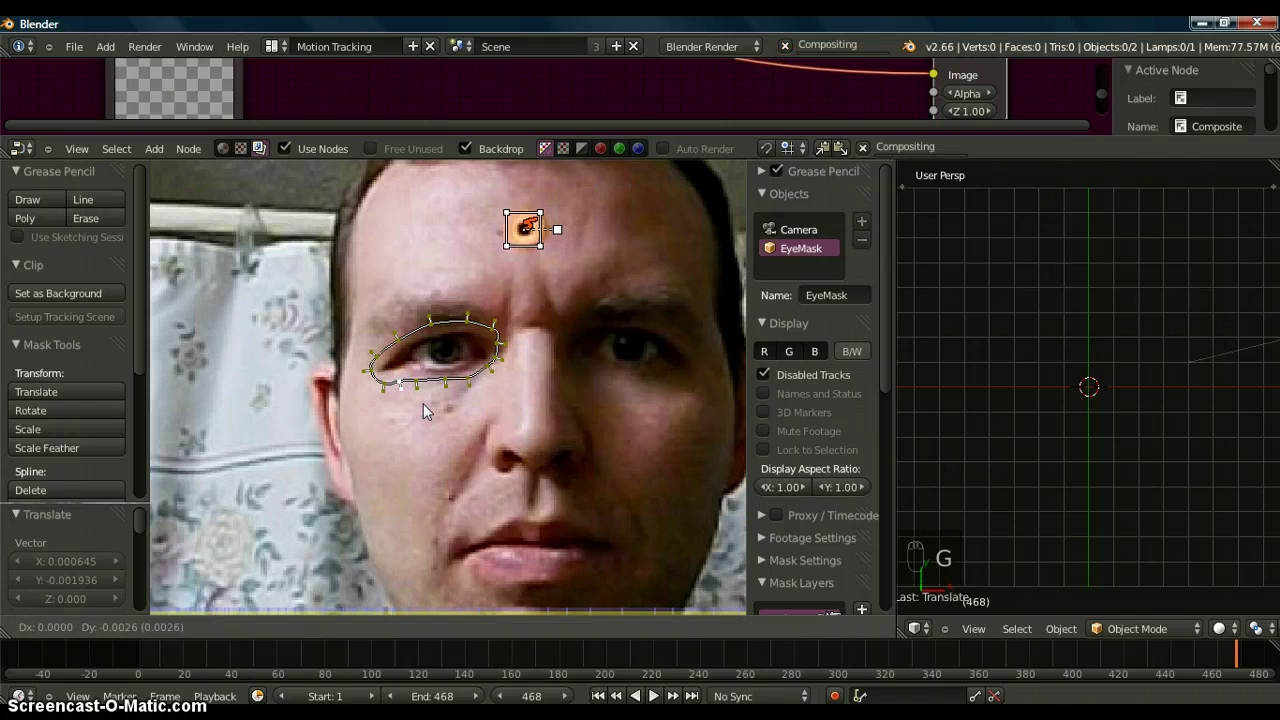
{"action": "left_click", "coordinate": [423, 403]}
{"action": "left_click_drag", "start_coordinate": [491, 371], "coordinate": [388, 375]}
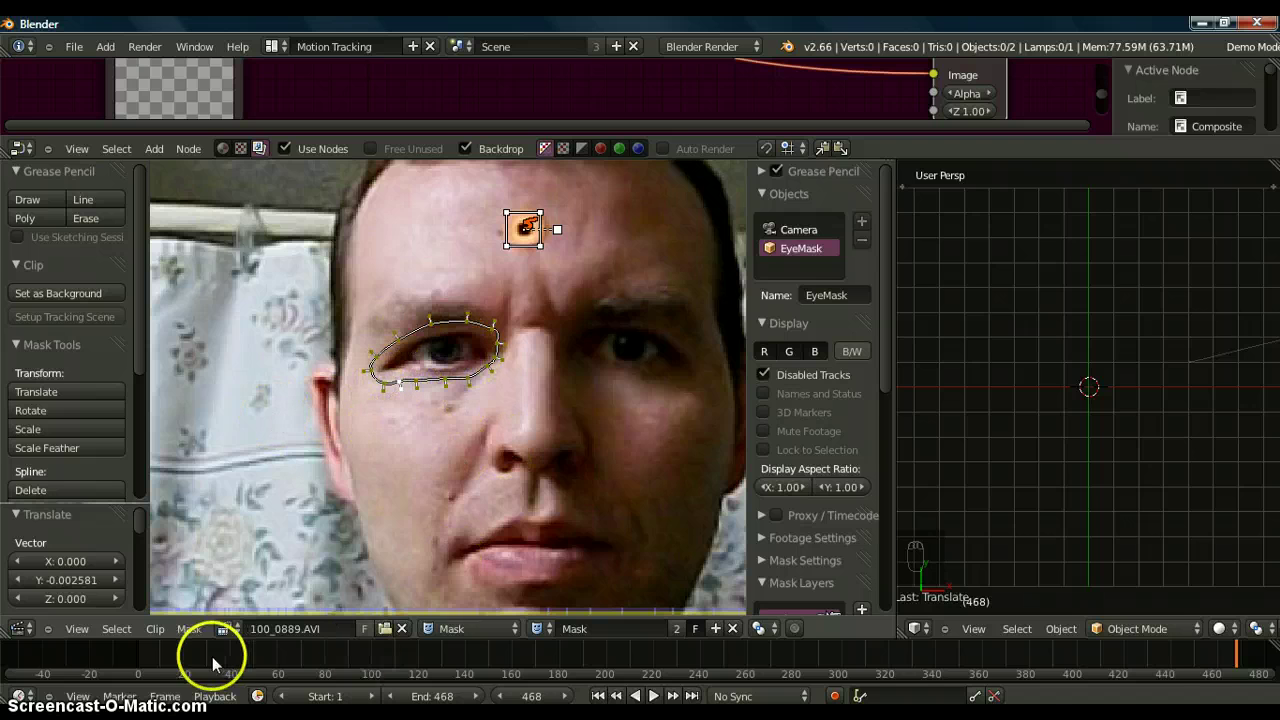
- At frame 1, move all eye mask points up over the eye and parent the mask to the forehead track
{"action": "left_click_drag", "start_coordinate": [145, 663], "coordinate": [177, 664]}
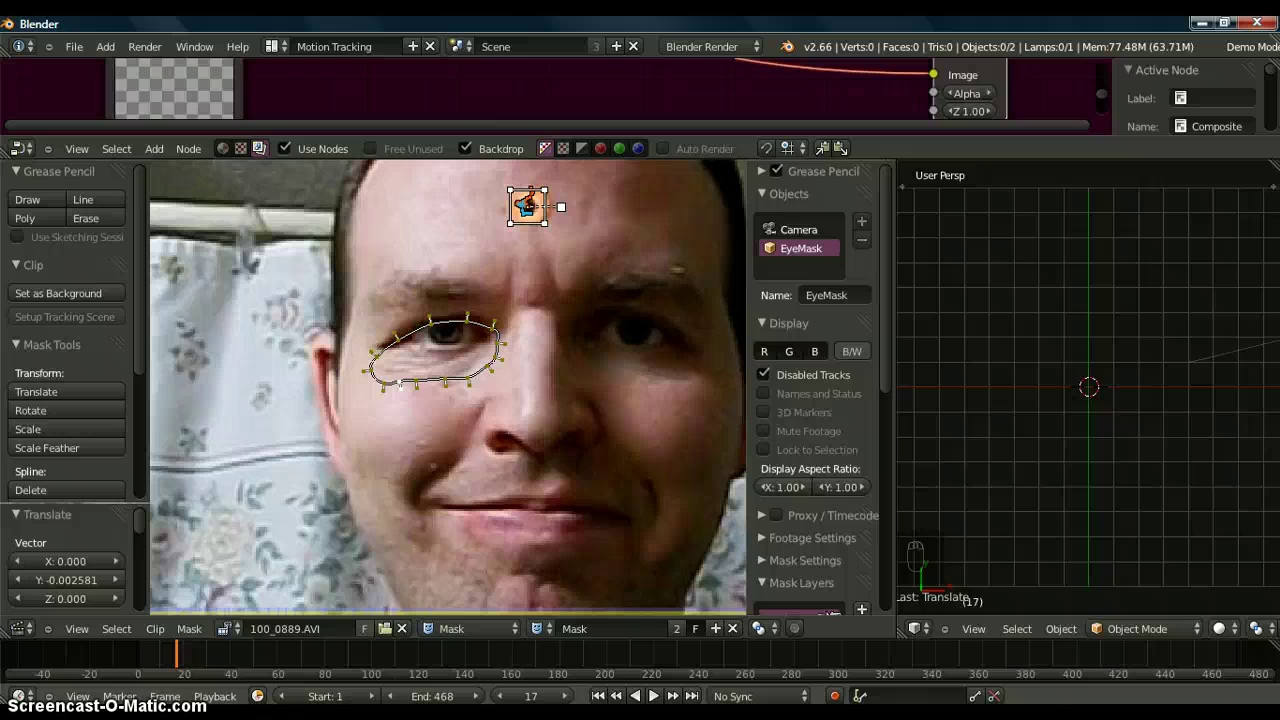
{"action": "left_click", "coordinate": [598, 695]}
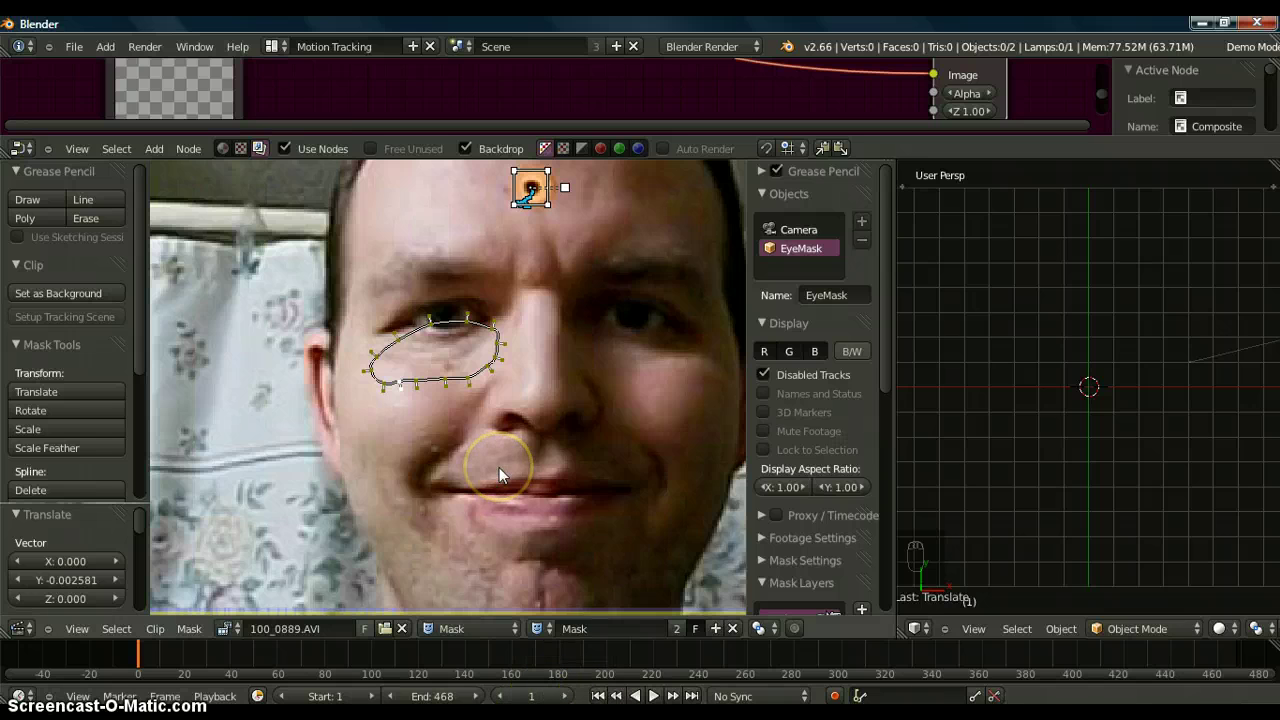
{"action": "key", "text": "a"}
{"action": "key", "text": "a"}
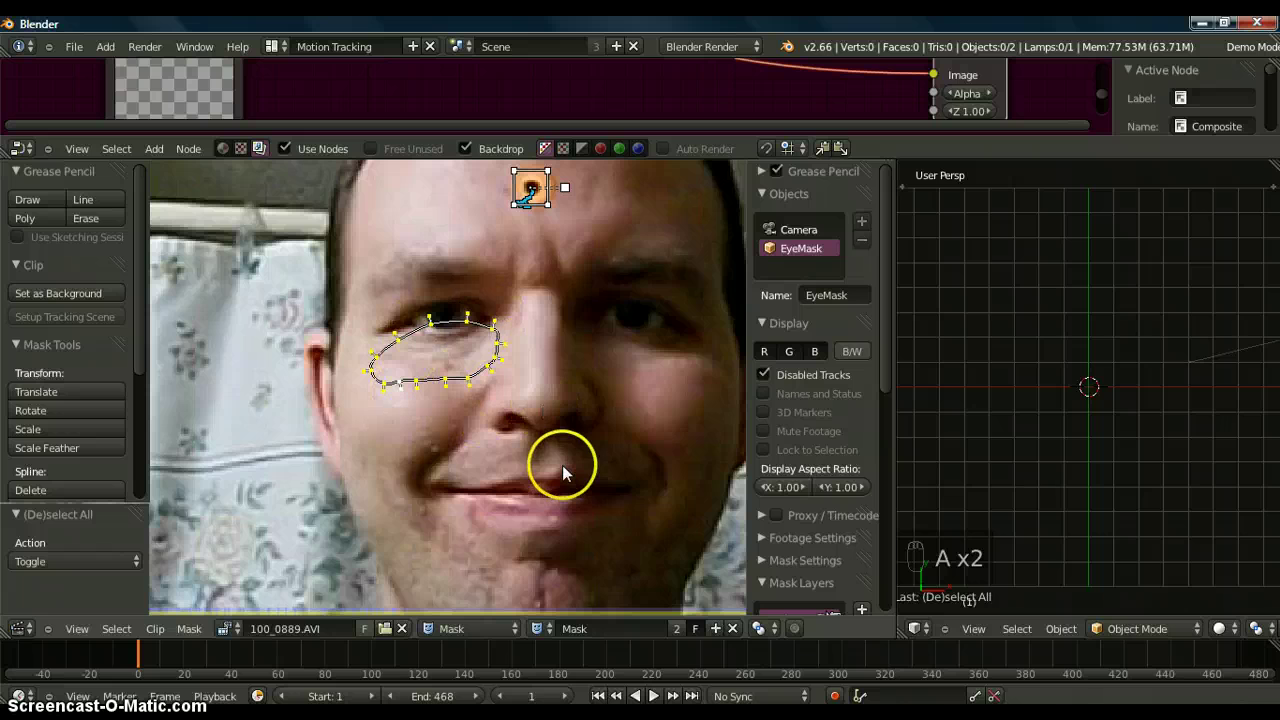
{"action": "key", "text": "g"}
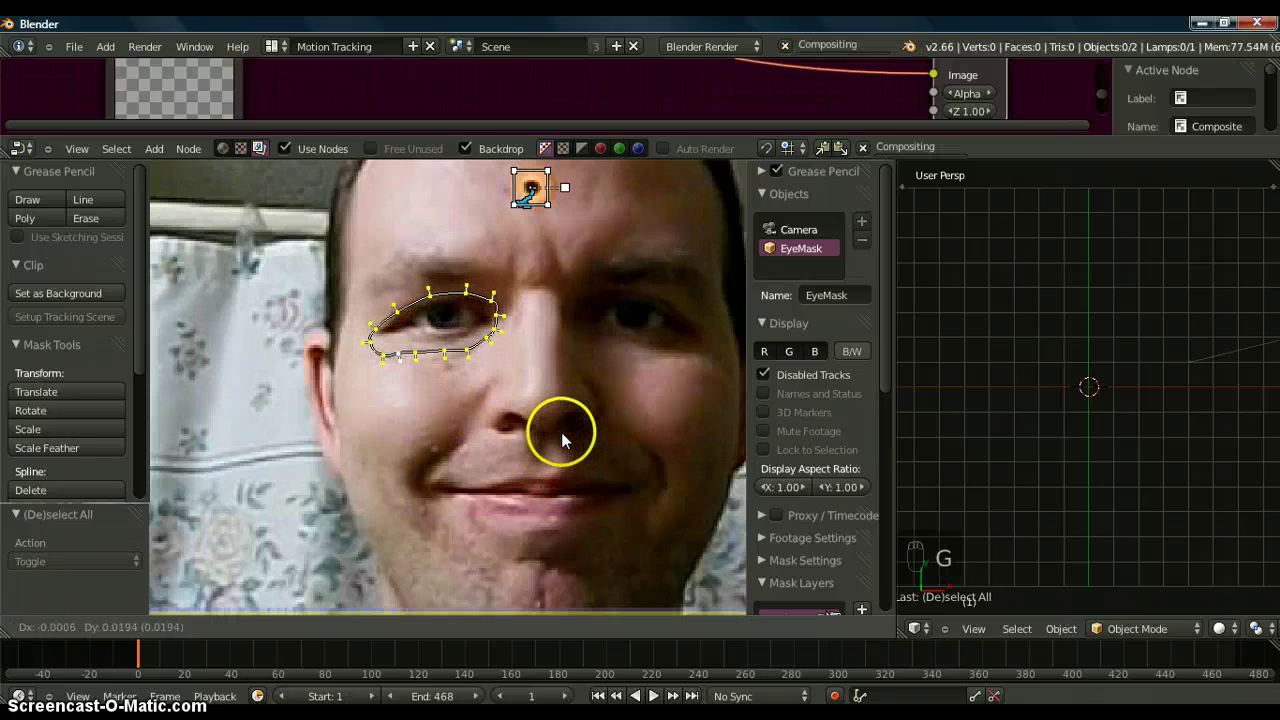
{"action": "left_click", "coordinate": [561, 434]}
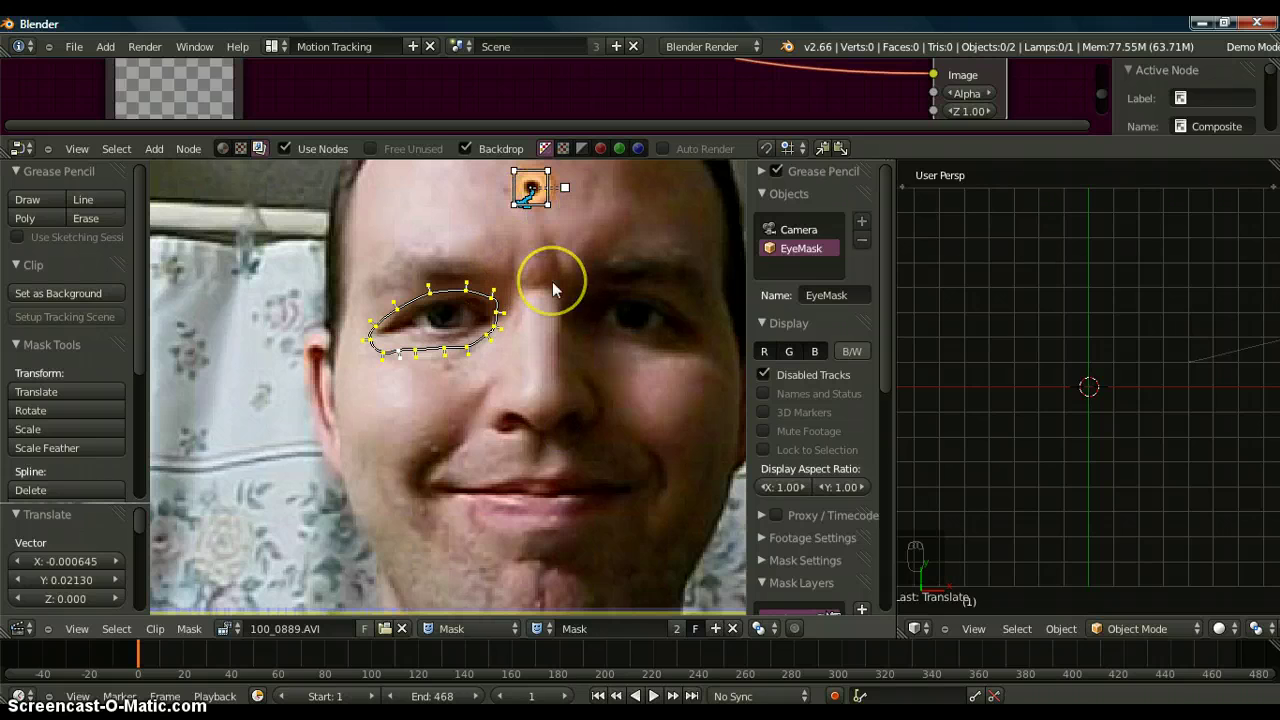
{"action": "key", "text": "ctrl+p"}
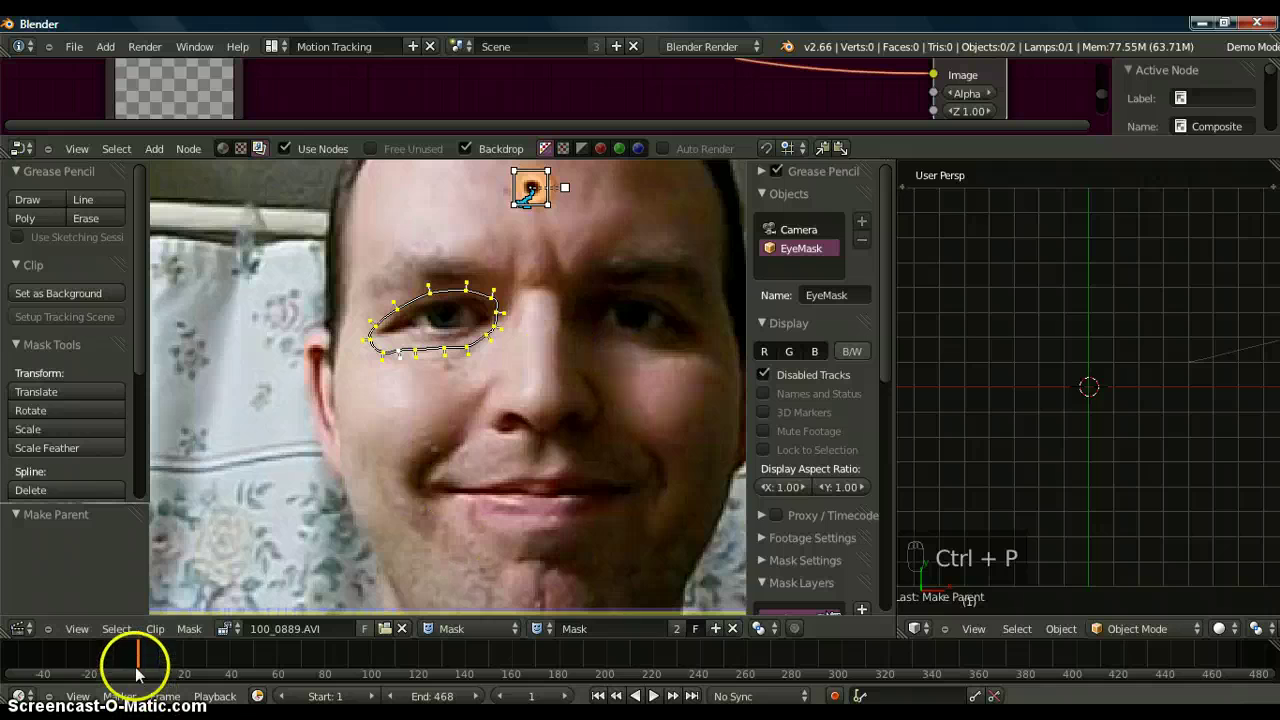
- Scrub to frame 97 and insert a shape key for the eye mask
{"action": "left_click_drag", "start_coordinate": [140, 672], "coordinate": [388, 652]}
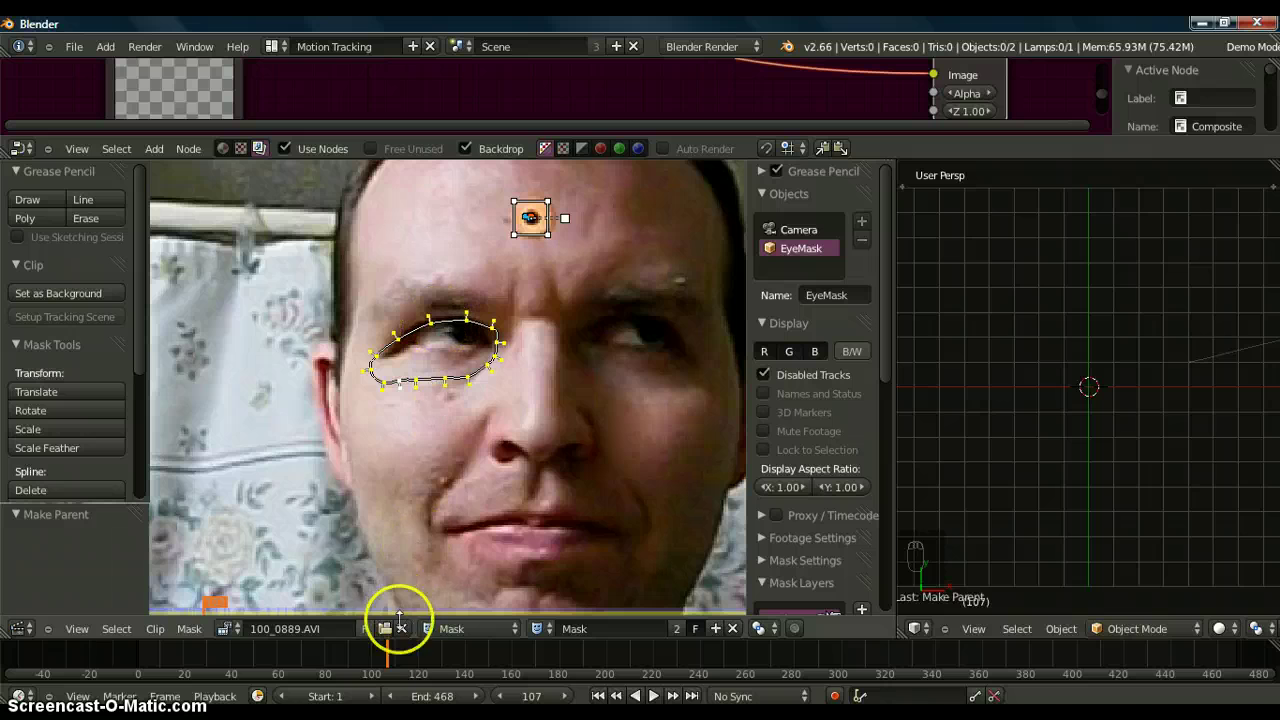
{"action": "left_click_drag", "start_coordinate": [387, 649], "coordinate": [367, 653]}
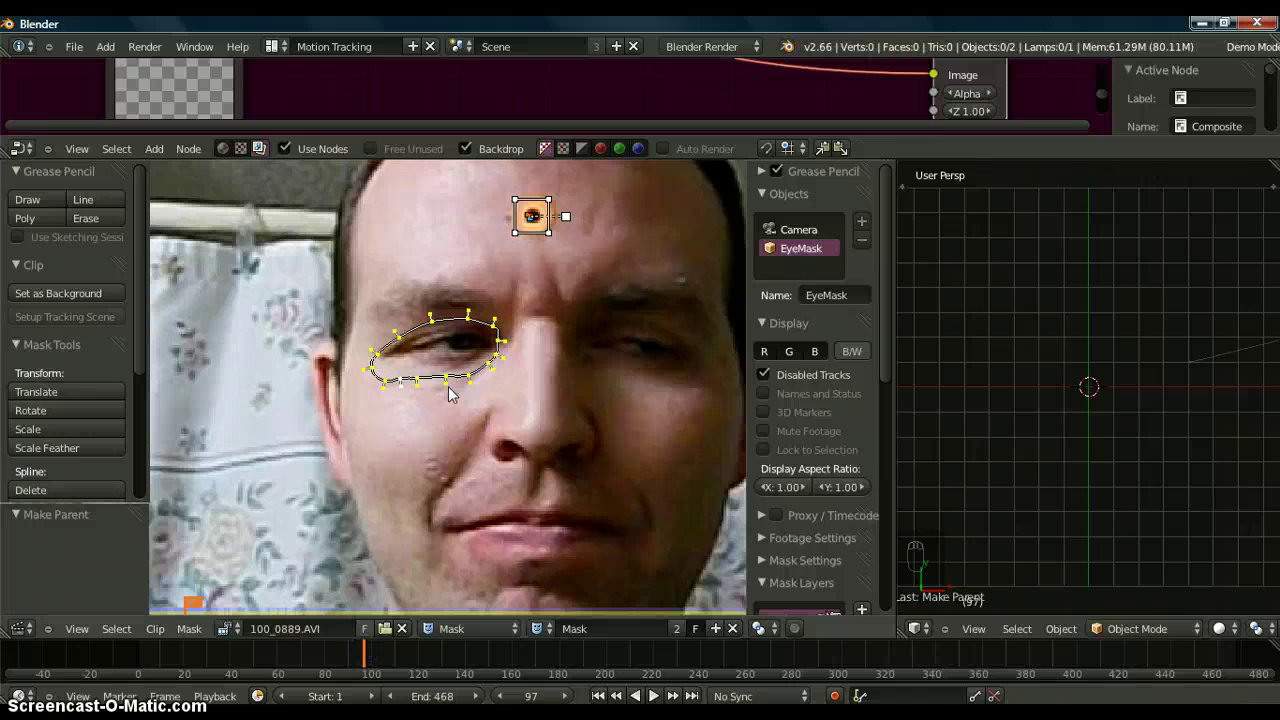
{"action": "key", "text": "i"}
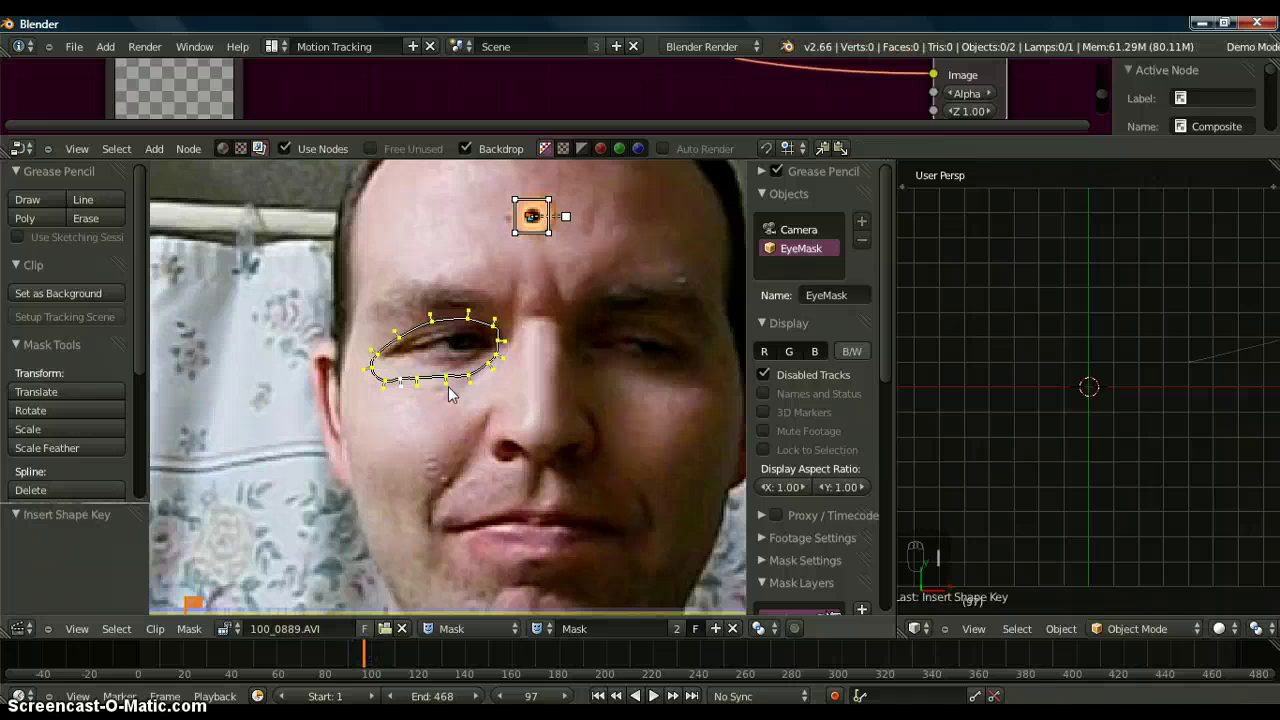
- At frame 132, move the mask points back onto the eye and key the shape
{"action": "left_click_drag", "start_coordinate": [366, 657], "coordinate": [446, 655]}
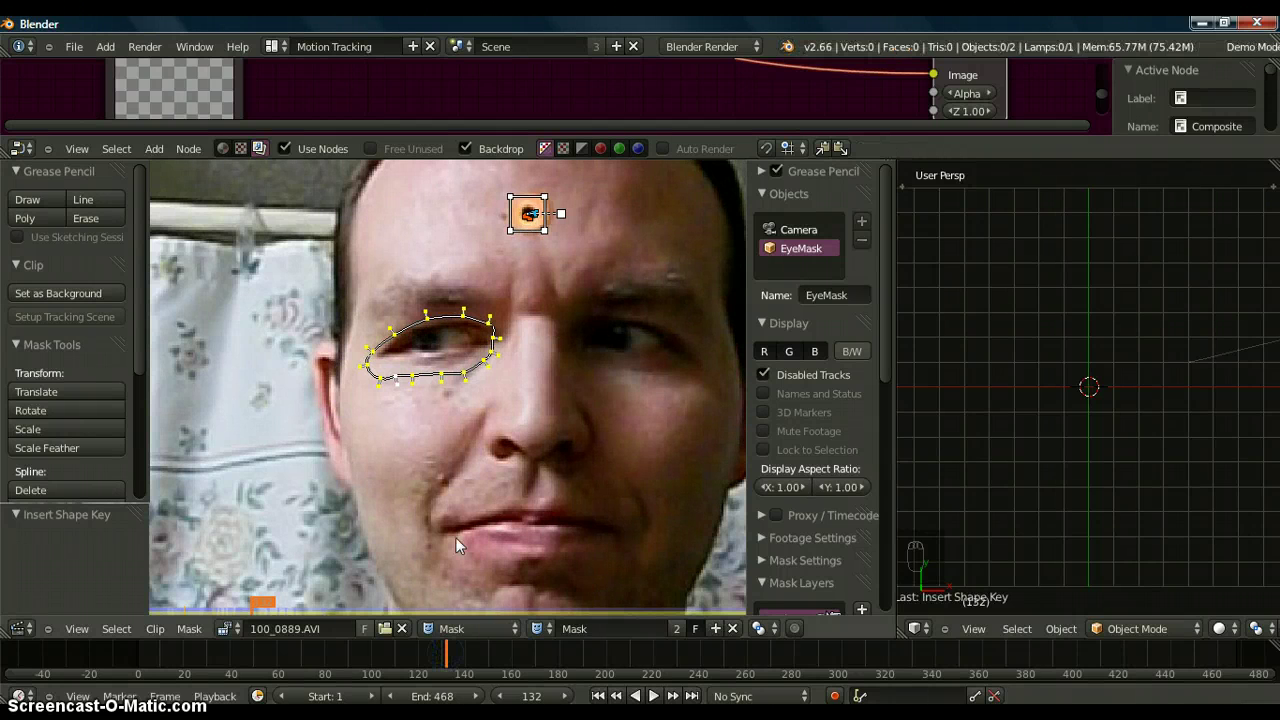
{"action": "key", "text": "g"}
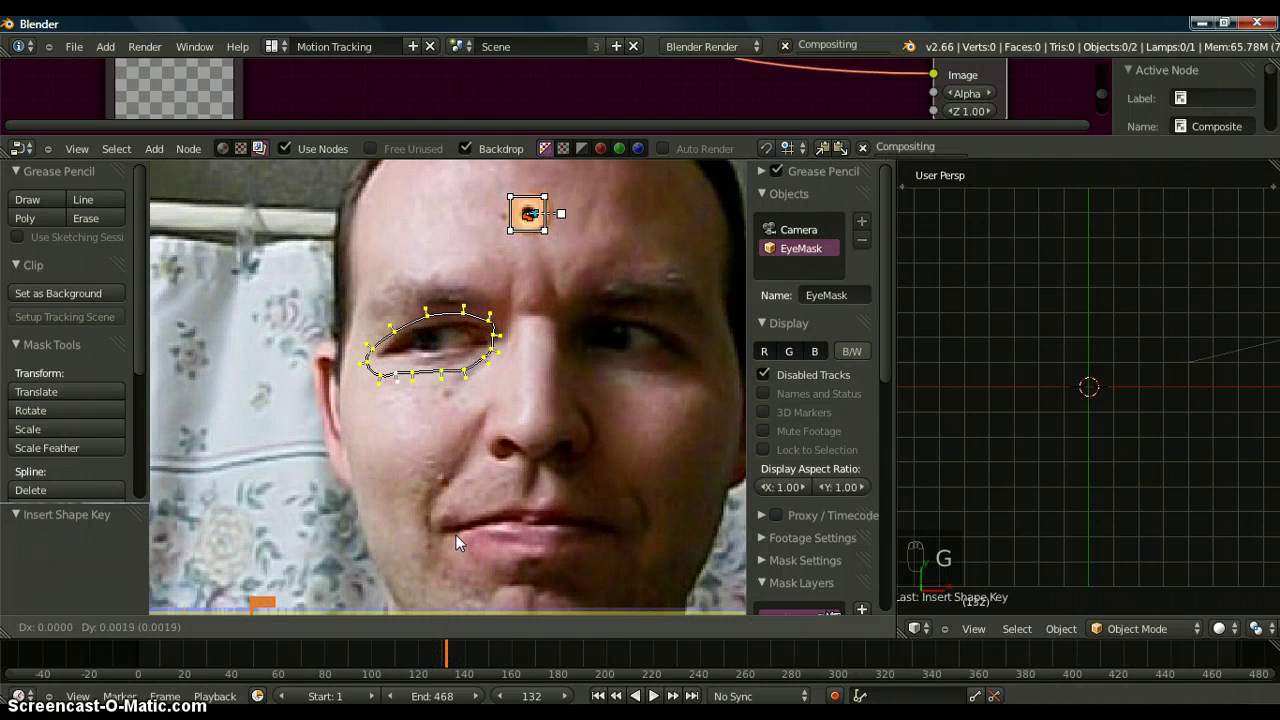
{"action": "left_click", "coordinate": [455, 534]}
{"action": "key", "text": "i"}
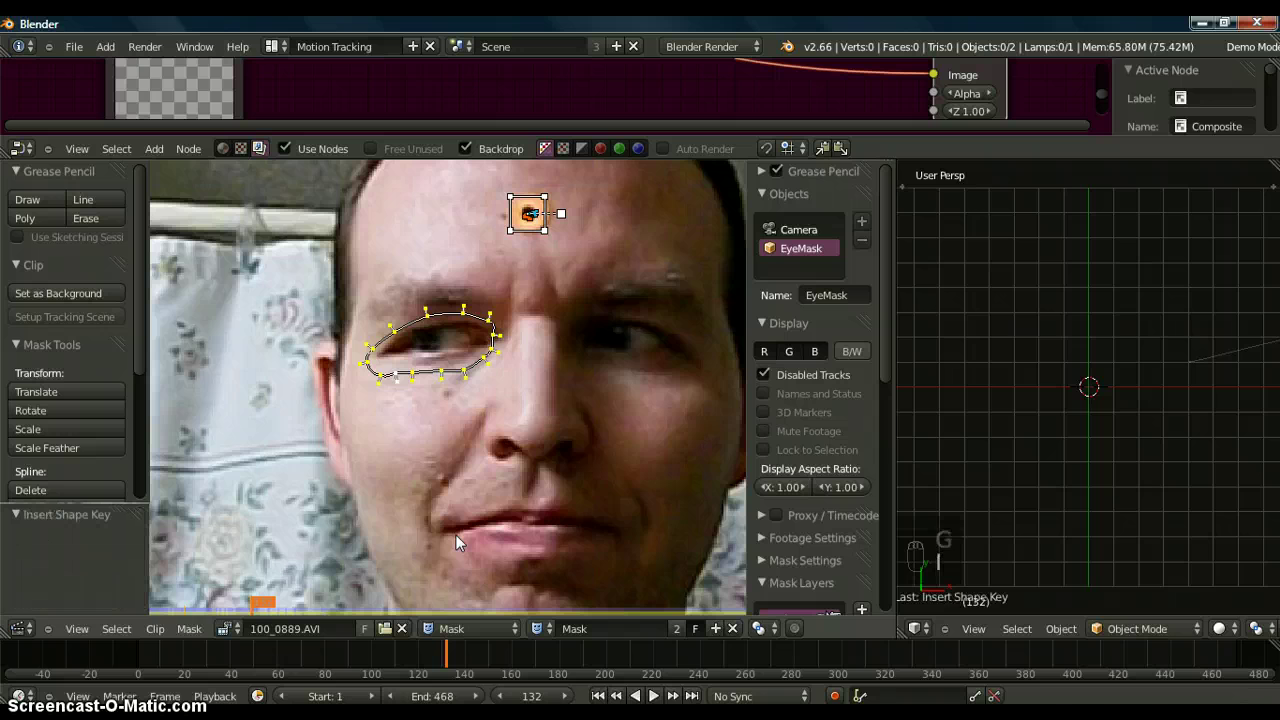
- At frame 113, raise the mask's upper-edge points over the eye and key the shape
{"action": "left_click", "coordinate": [447, 650]}
{"action": "left_click_drag", "start_coordinate": [446, 655], "coordinate": [403, 655]}
{"action": "mouse_move", "coordinate": [432, 364]}
{"action": "left_mouse_down"}
{"action": "mouse_move", "coordinate": [443, 325]}
{"action": "mouse_move", "coordinate": [399, 343]}
{"action": "left_mouse_up"}
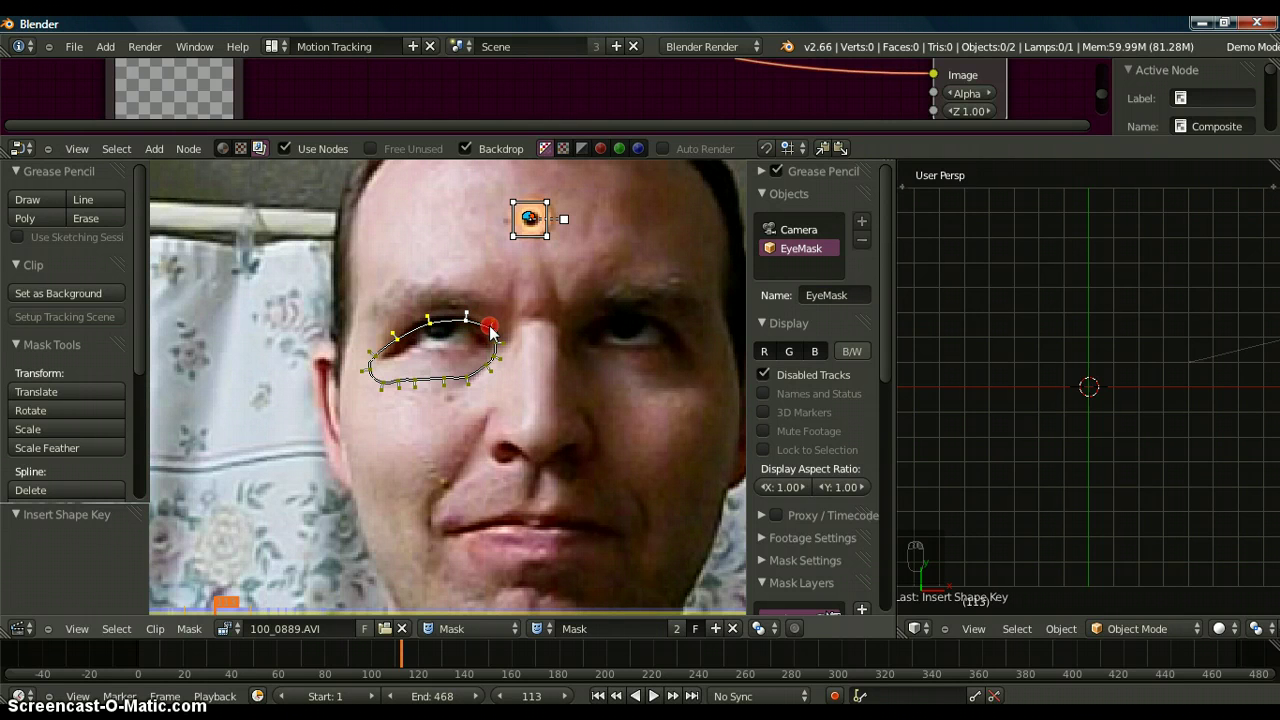
{"action": "mouse_move", "coordinate": [372, 358]}
{"action": "left_mouse_down"}
{"action": "mouse_move", "coordinate": [366, 371]}
{"action": "mouse_move", "coordinate": [378, 365]}
{"action": "left_mouse_up"}
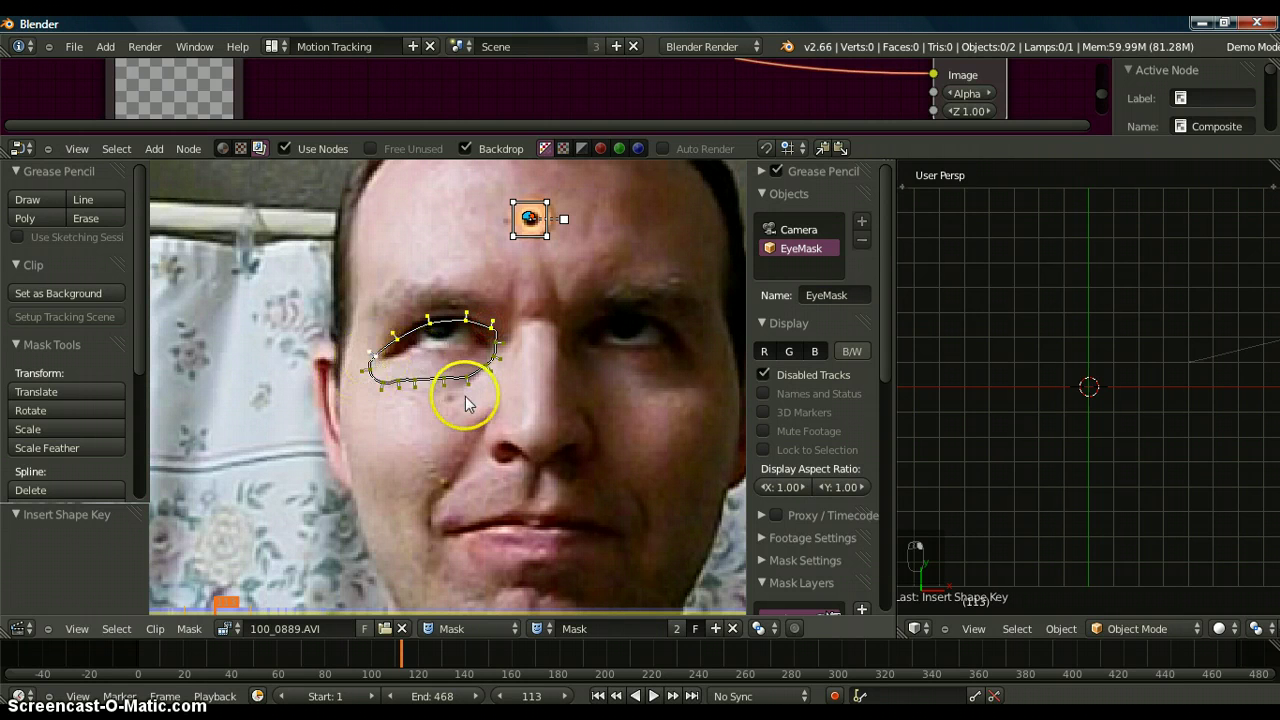
{"action": "key", "text": "g"}
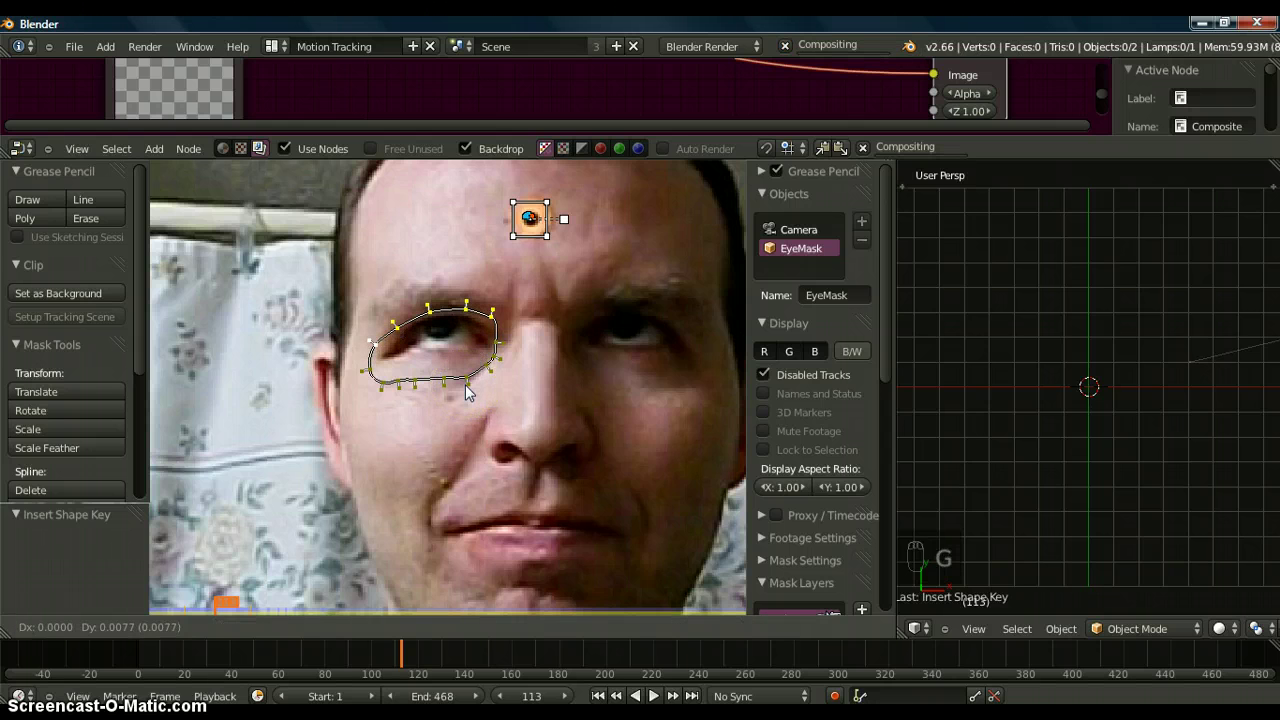
{"action": "left_click", "coordinate": [466, 390]}
{"action": "key", "text": "i"}
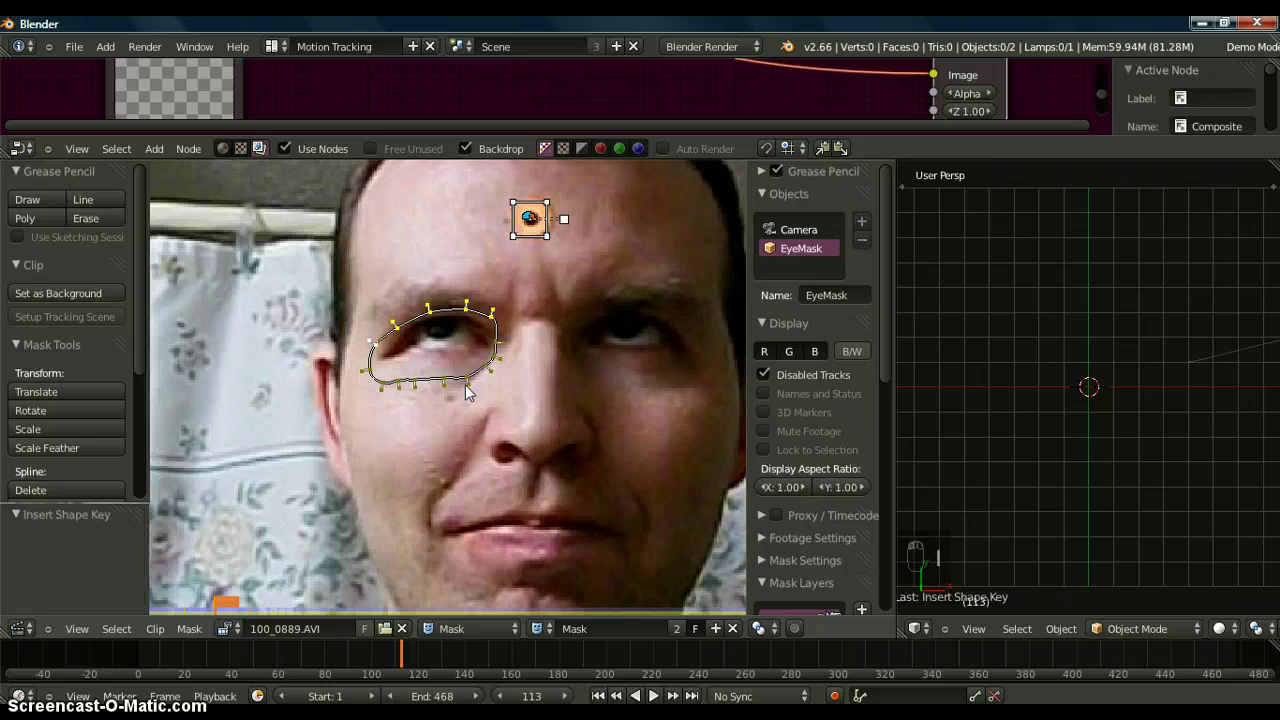
{"action": "left_click", "coordinate": [453, 438]}
{"action": "left_click", "coordinate": [443, 378]}
{"action": "key", "text": "Left"}
{"action": "key", "text": "Left"}
{"action": "key", "text": "Left"}
{"action": "key", "text": "Left"}
{"action": "key", "text": "Left"}
{"action": "key", "text": "Left"}
{"action": "key", "text": "Left"}
{"action": "key", "text": "Left"}
{"action": "key", "text": "Left"}
{"action": "key", "text": "Left"}
{"action": "key", "text": "Left"}
{"action": "key", "text": "Left"}
{"action": "key", "text": "Left"}
{"action": "key", "text": "Left"}
{"action": "key", "text": "Left"}
{"action": "key", "text": "Left"}
{"action": "key", "text": "Left"}
{"action": "key", "text": "Left"}
{"action": "key", "text": "Left"}
{"action": "key", "text": "Left"}
{"action": "key", "text": "Left"}
{"action": "key", "text": "Left"}
{"action": "key", "text": "Left"}
{"action": "key", "text": "Left"}
{"action": "key", "text": "Left"}
{"action": "key", "text": "Left"}
{"action": "key", "text": "Left"}
{"action": "key", "text": "Left"}
{"action": "key", "text": "Left"}
{"action": "key", "text": "Left"}
{"action": "key", "text": "Left"}
{"action": "key", "text": "Left"}
{"action": "key", "text": "Left"}
{"action": "key", "text": "Left"}
{"action": "key", "text": "Left"}
{"action": "key", "text": "Left"}
{"action": "key", "text": "Left"}
{"action": "key", "text": "Left"}
{"action": "key", "text": "Left"}
{"action": "key", "text": "Left"}
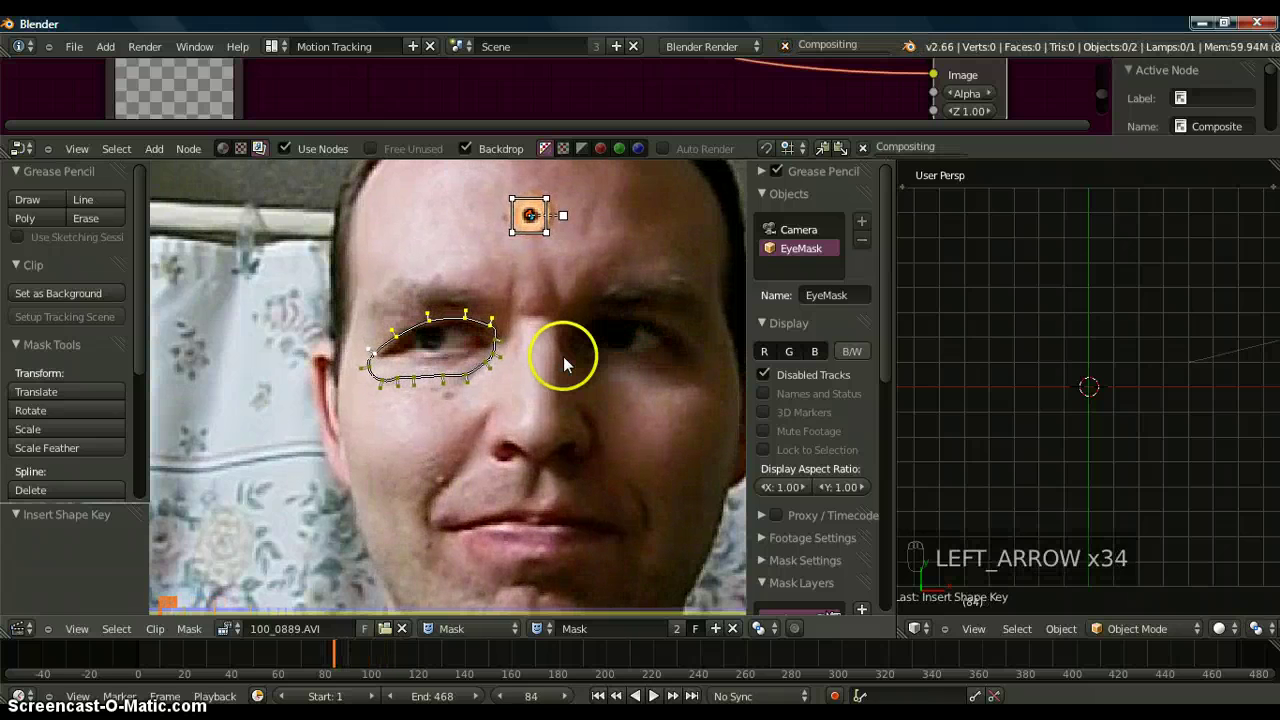
- Check the mask fit across frames, rename the mask Eye at frame 1, and enlarge the node editor
{"action": "key", "text": "Right"}
{"action": "key", "text": "Right"}
{"action": "key", "text": "Right"}
{"action": "key", "text": "Right"}
{"action": "key", "text": "Right"}
{"action": "key", "text": "Right"}
{"action": "key", "text": "Right"}
{"action": "key", "text": "Right"}
{"action": "key", "text": "Right"}
{"action": "key", "text": "Right"}
{"action": "key", "text": "Right"}
{"action": "key", "text": "Right"}
{"action": "key", "text": "Right"}
{"action": "key", "text": "Right"}
{"action": "key", "text": "Right"}
{"action": "key", "text": "Right"}
{"action": "key", "text": "Right"}
{"action": "key", "text": "Right"}
{"action": "key", "text": "Right"}
{"action": "key", "text": "Right"}
{"action": "key", "text": "Right"}
{"action": "key", "text": "Right"}
{"action": "key", "text": "Right"}
{"action": "key", "text": "Right"}
{"action": "key", "text": "Right"}
{"action": "key", "text": "Right"}
{"action": "key", "text": "Right"}
{"action": "key", "text": "Right"}
{"action": "key", "text": "Right"}
{"action": "key", "text": "Right"}
{"action": "key", "text": "Right"}
{"action": "key", "text": "Right"}
{"action": "key", "text": "Right"}
{"action": "key", "text": "Right"}
{"action": "key", "text": "Right"}
{"action": "key", "text": "Right"}
{"action": "key", "text": "Right"}
{"action": "key", "text": "Right"}
{"action": "key", "text": "Right"}
{"action": "key", "text": "Right"}
{"action": "key", "text": "Right"}
{"action": "key", "text": "Right"}
{"action": "key", "text": "Right"}
{"action": "key", "text": "Right"}
{"action": "key", "text": "Right"}
{"action": "key", "text": "Right"}
{"action": "key", "text": "Right"}
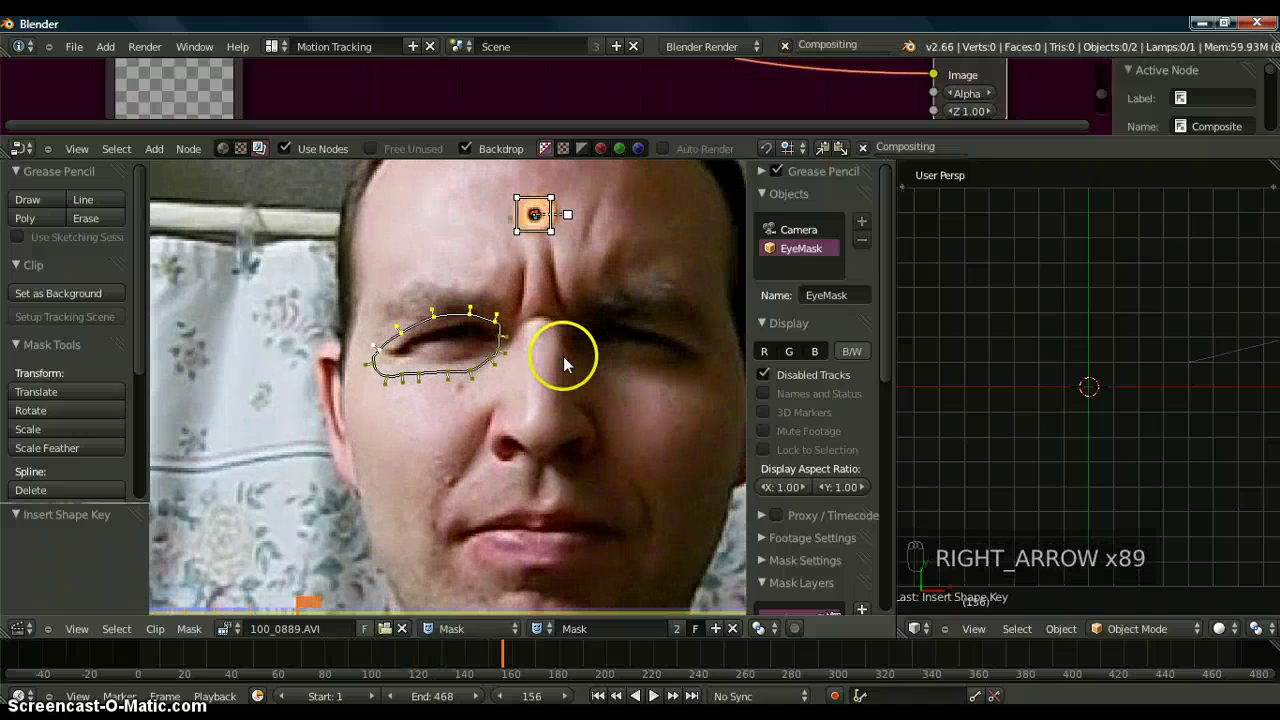
{"action": "left_click", "coordinate": [598, 696]}
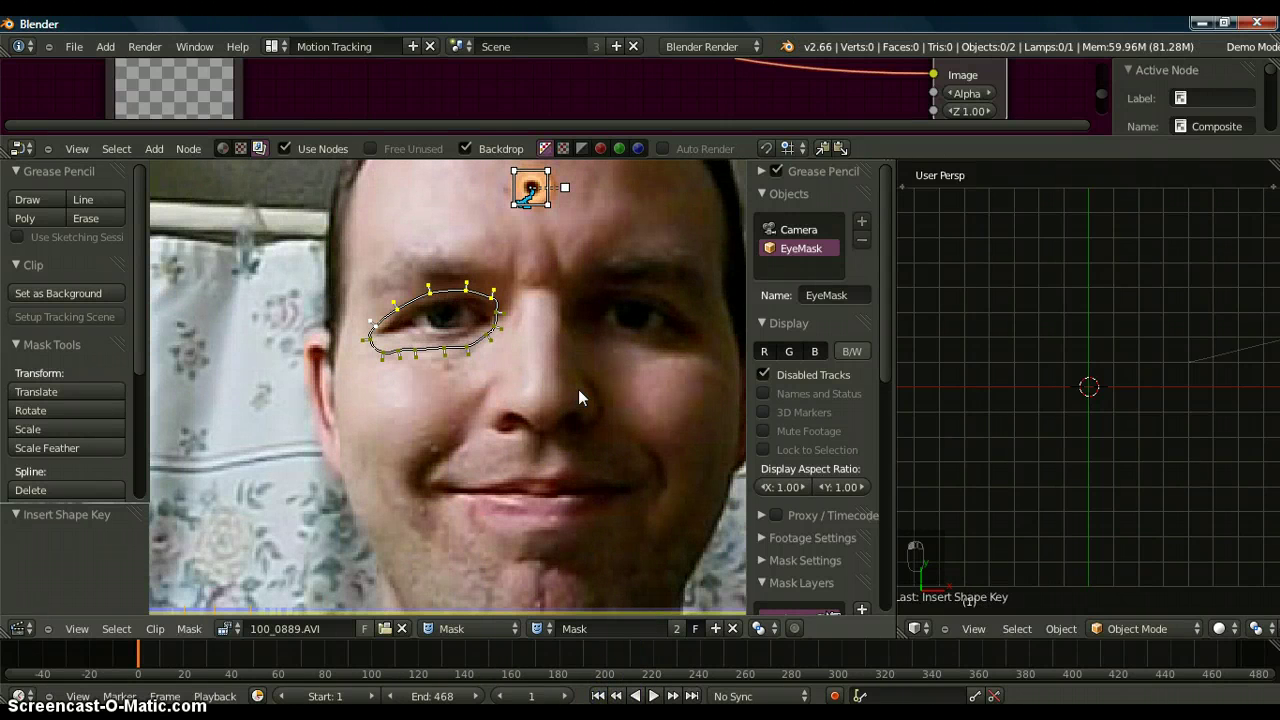
{"action": "double_click", "coordinate": [574, 628]}
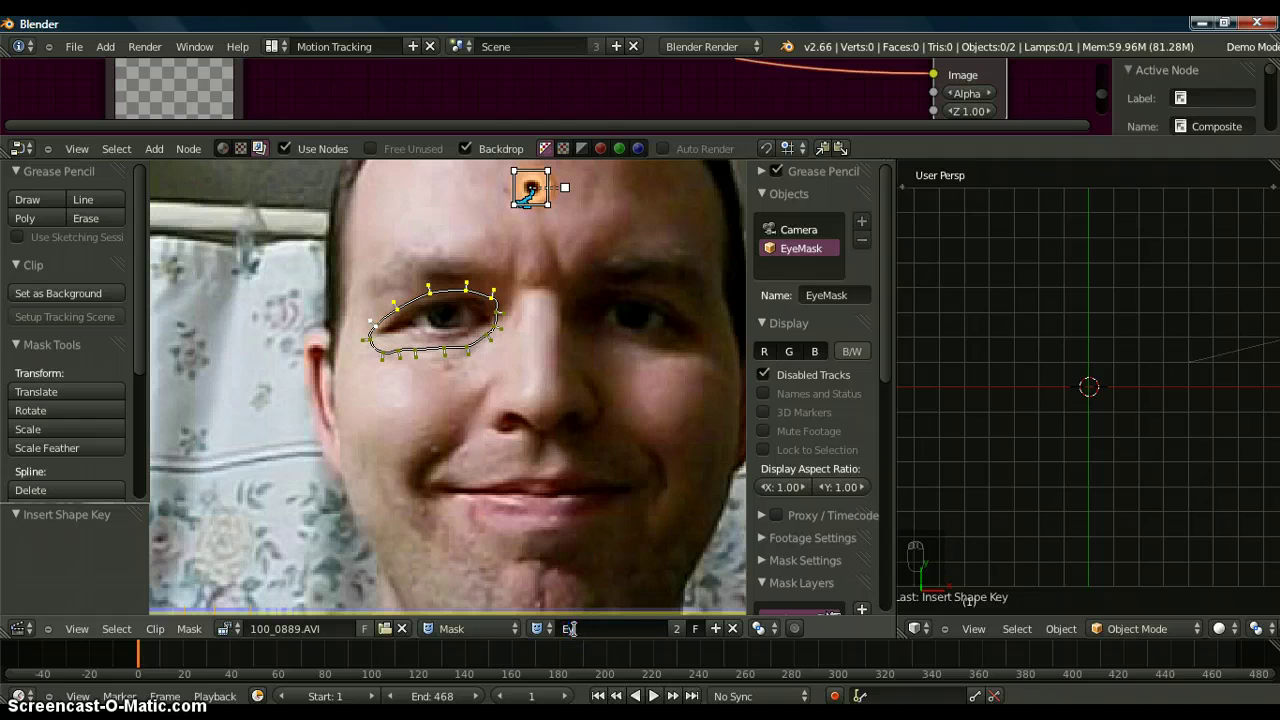
{"action": "left_click", "coordinate": [487, 440]}
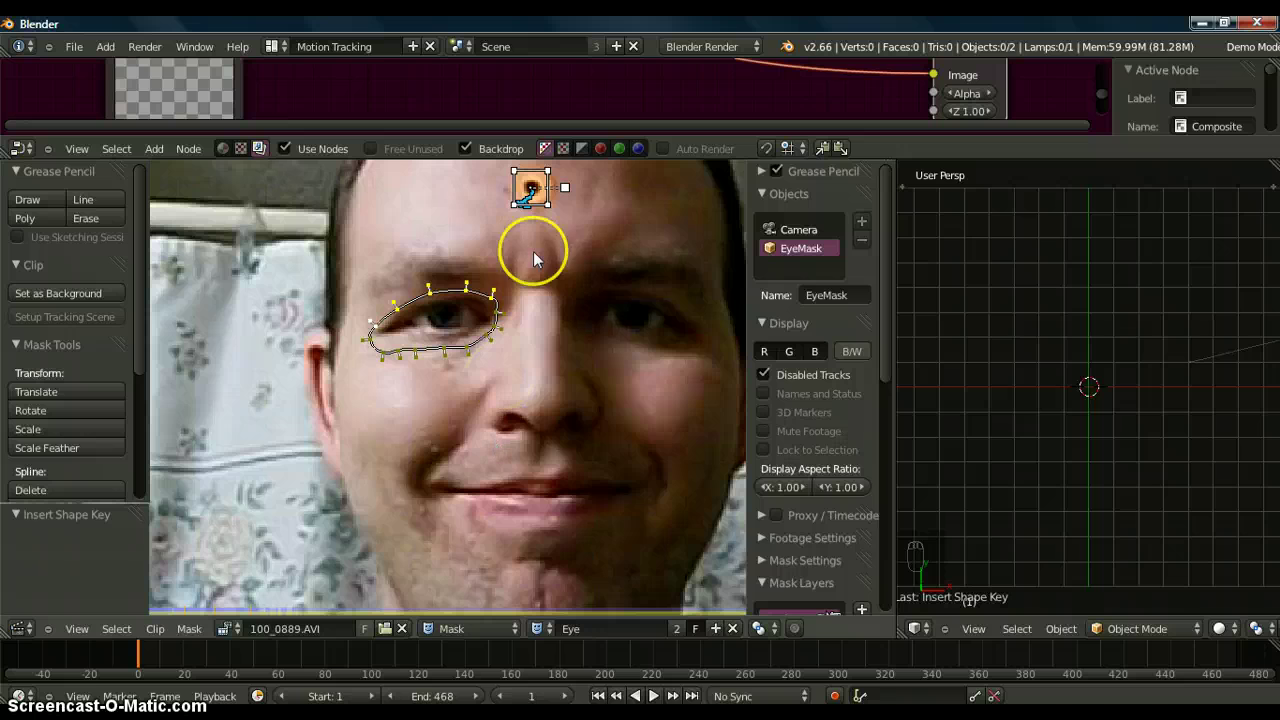
{"action": "left_click_drag", "start_coordinate": [460, 137], "coordinate": [459, 512]}
- Delete the Render Layers node and add a Viewer output node
{"action": "left_click", "coordinate": [177, 160]}
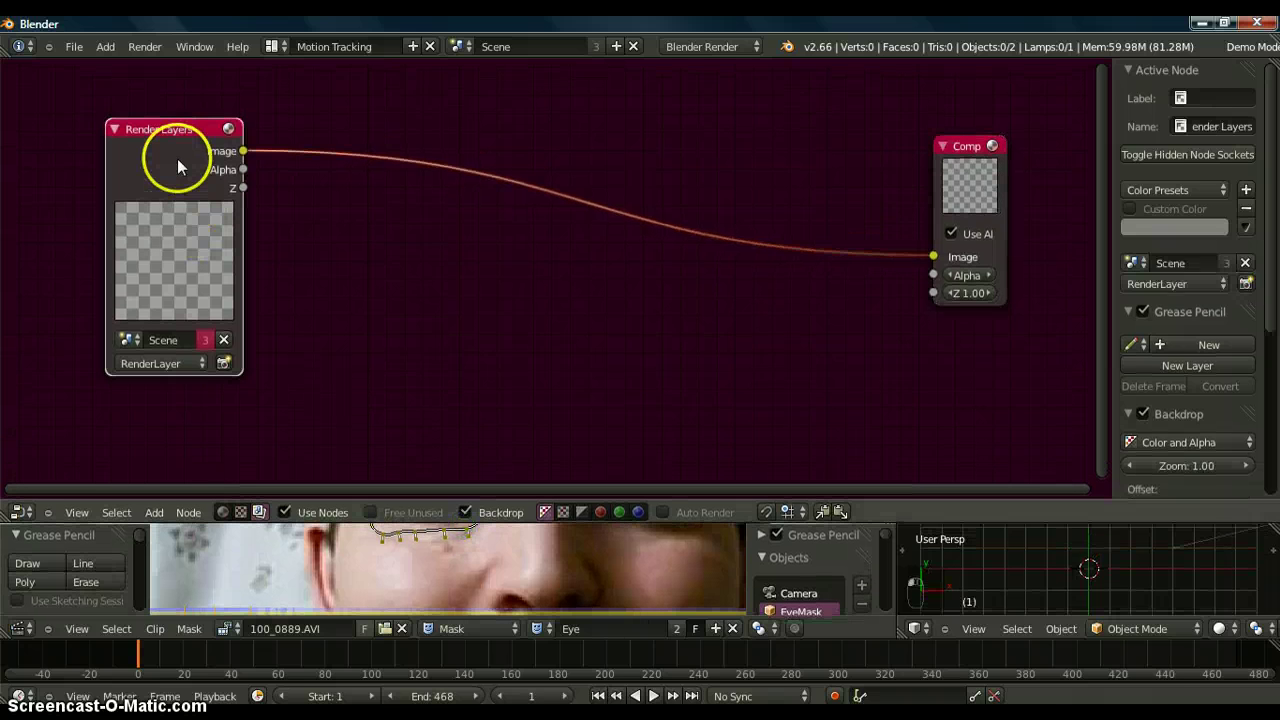
{"action": "key", "text": "x"}
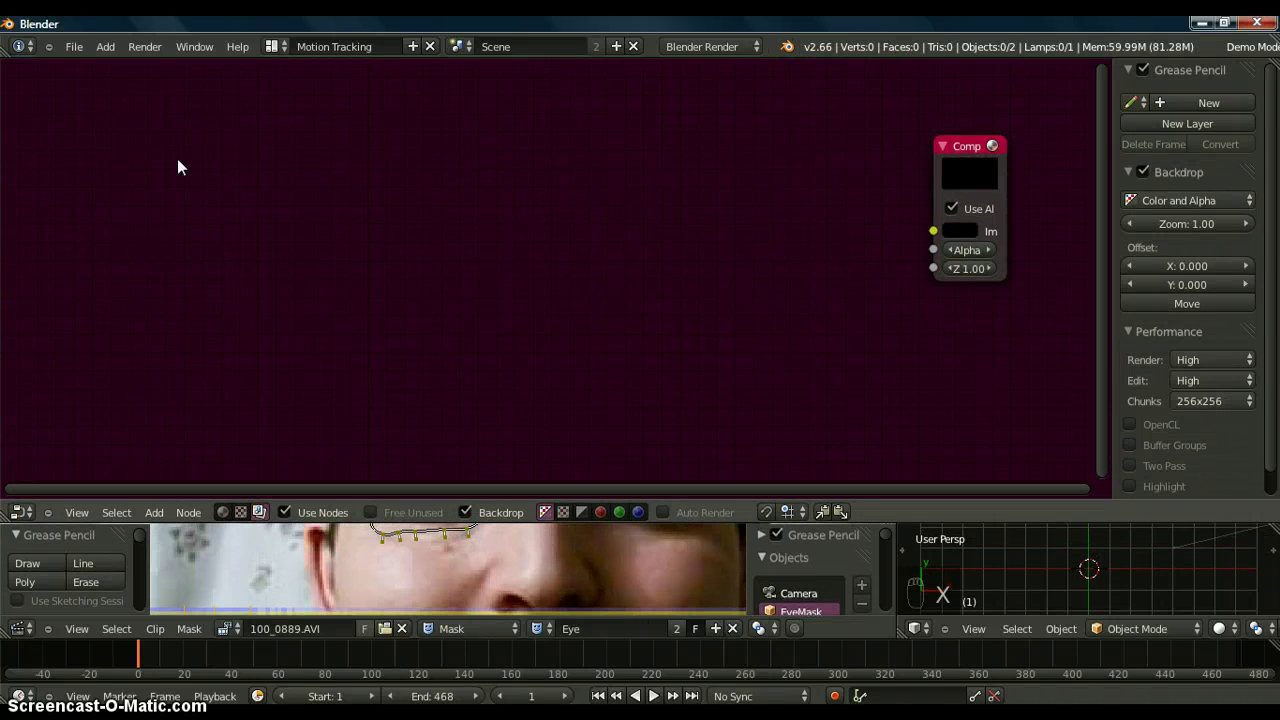
{"action": "key", "text": "shift+a"}
{"action": "left_click", "coordinate": [160, 94]}
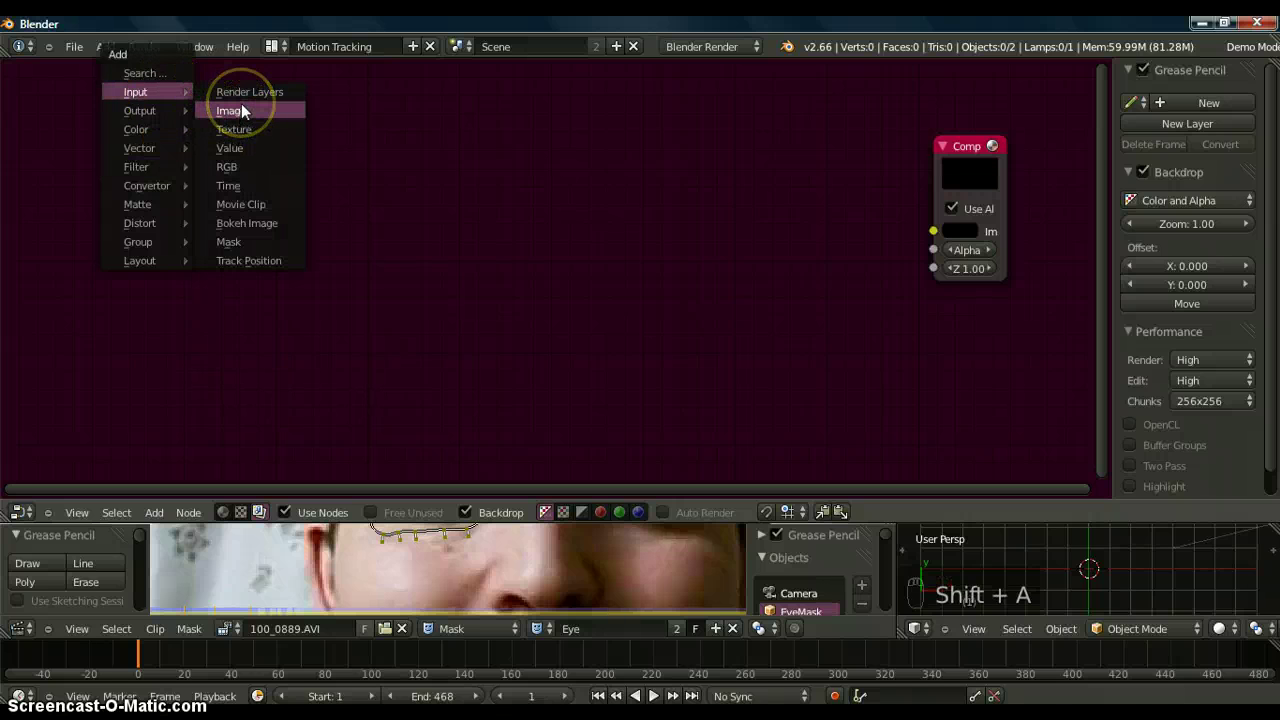
{"action": "left_click", "coordinate": [139, 112]}
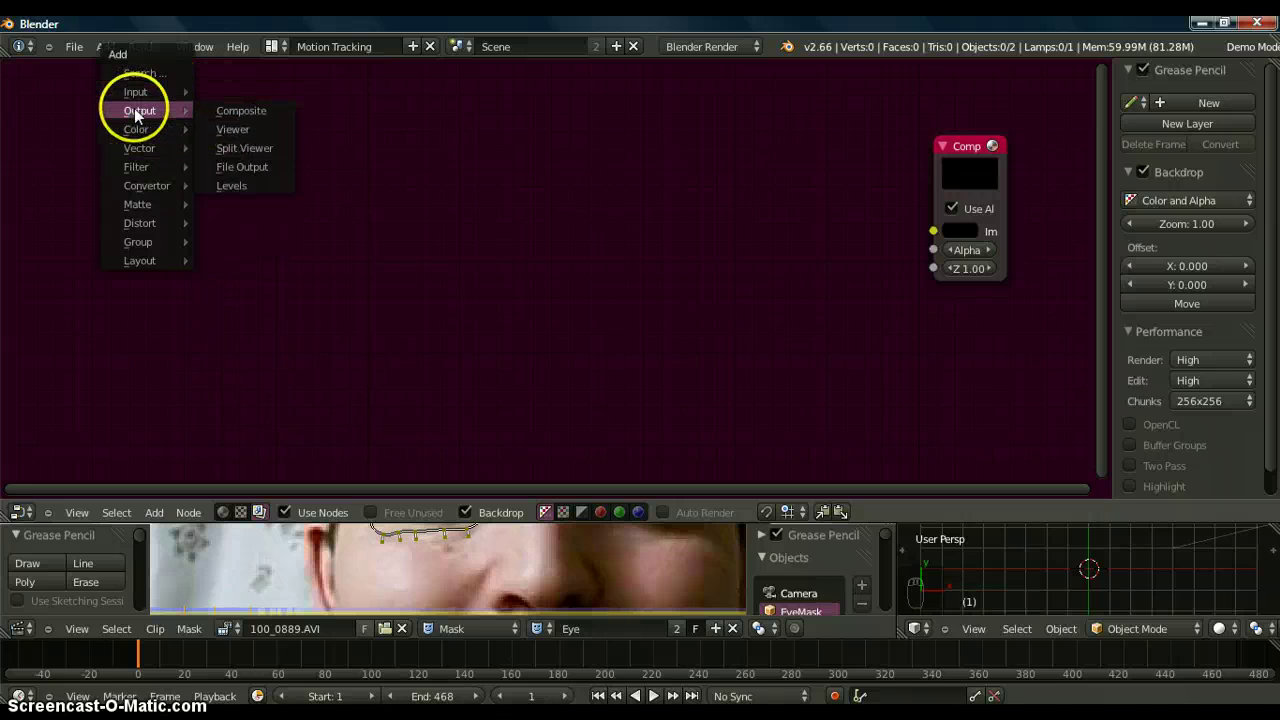
{"action": "left_click", "coordinate": [233, 129]}
- Position the Viewer node directly beneath the Composite node
{"action": "left_click", "coordinate": [263, 86]}
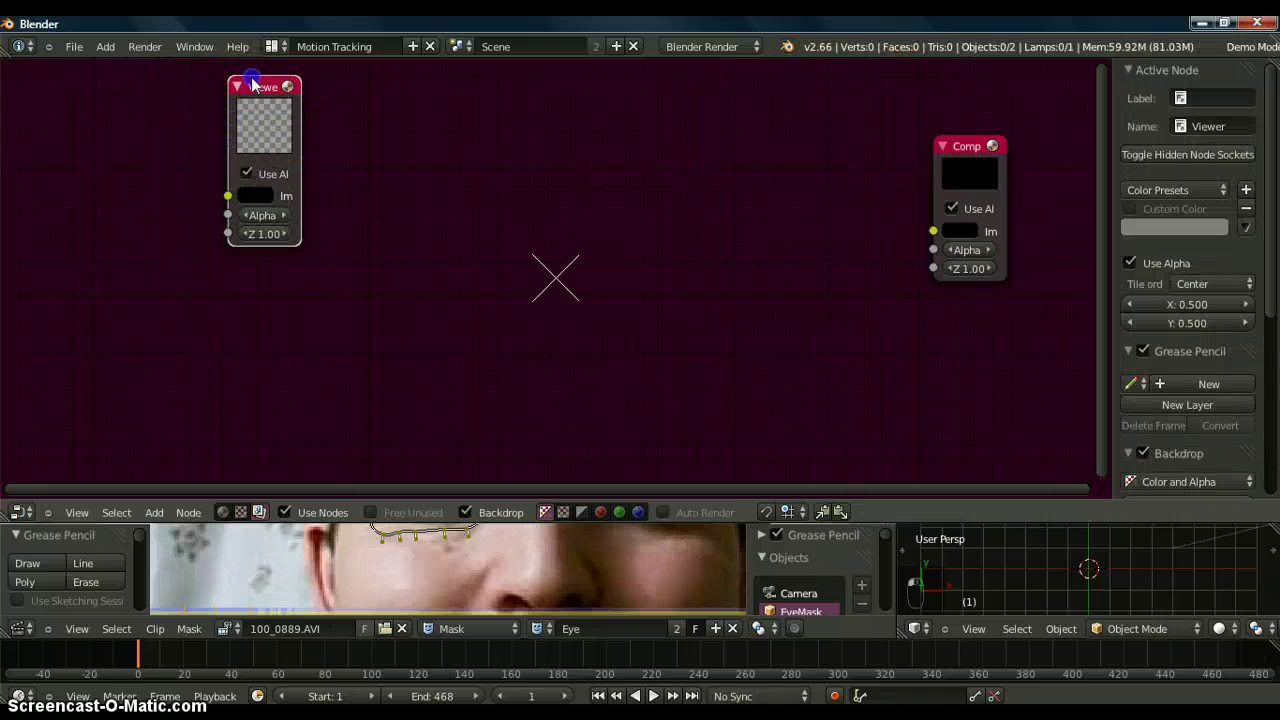
{"action": "left_click_drag", "start_coordinate": [272, 90], "coordinate": [976, 310]}
{"action": "left_click_drag", "start_coordinate": [969, 180], "coordinate": [970, 147]}
{"action": "left_click_drag", "start_coordinate": [972, 307], "coordinate": [972, 268]}
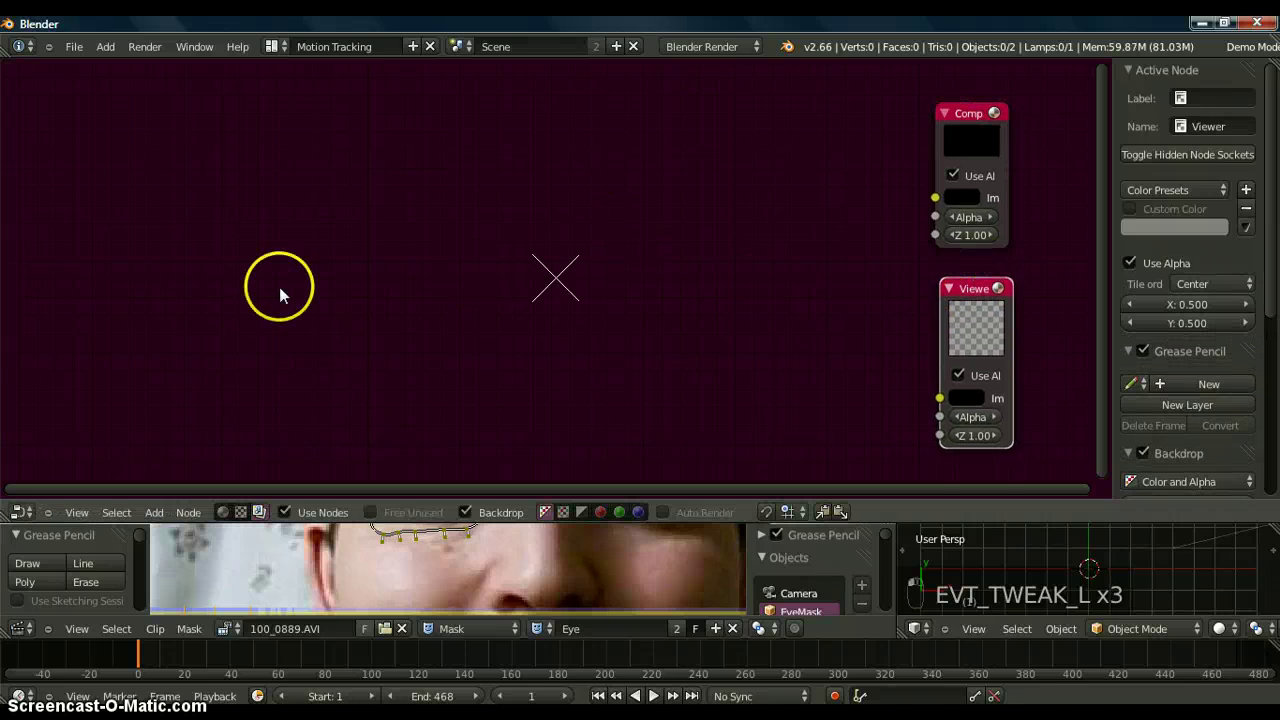
- Add a Movie Clip node loaded with 100_0889.AVI at the graph's top-left
{"action": "key", "text": "shift+a"}
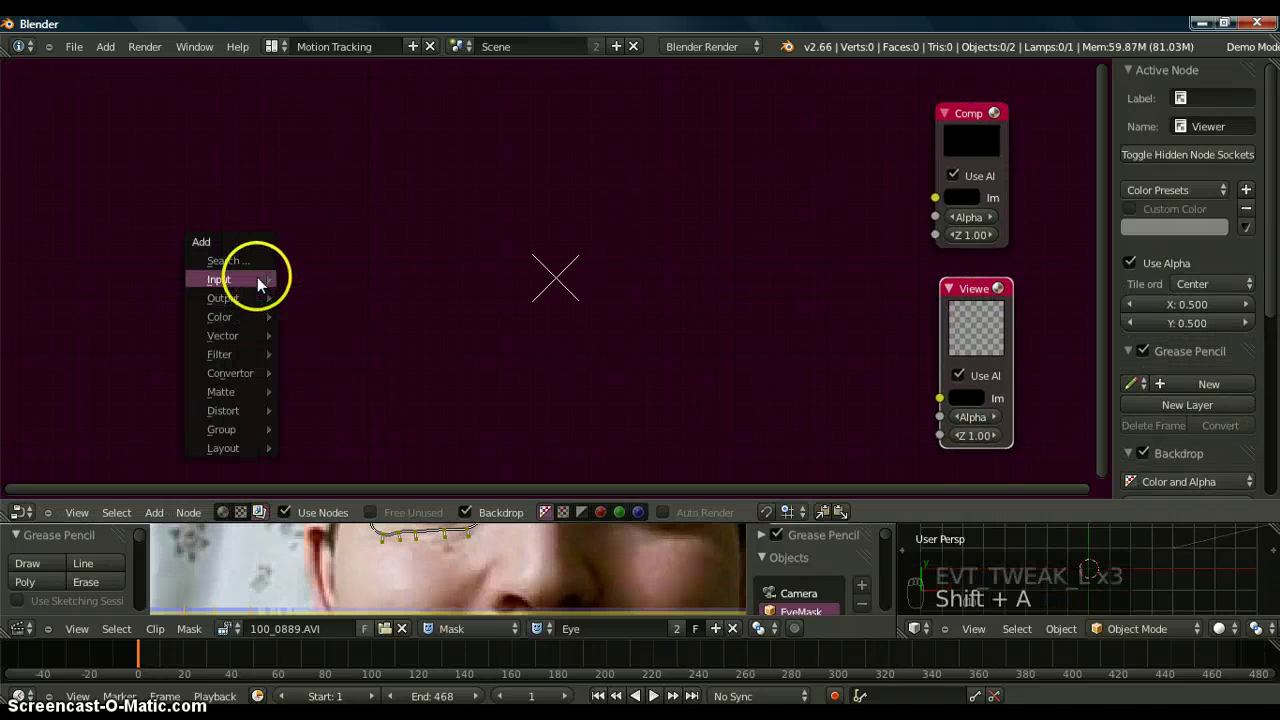
{"action": "mouse_move", "coordinate": [257, 279]}
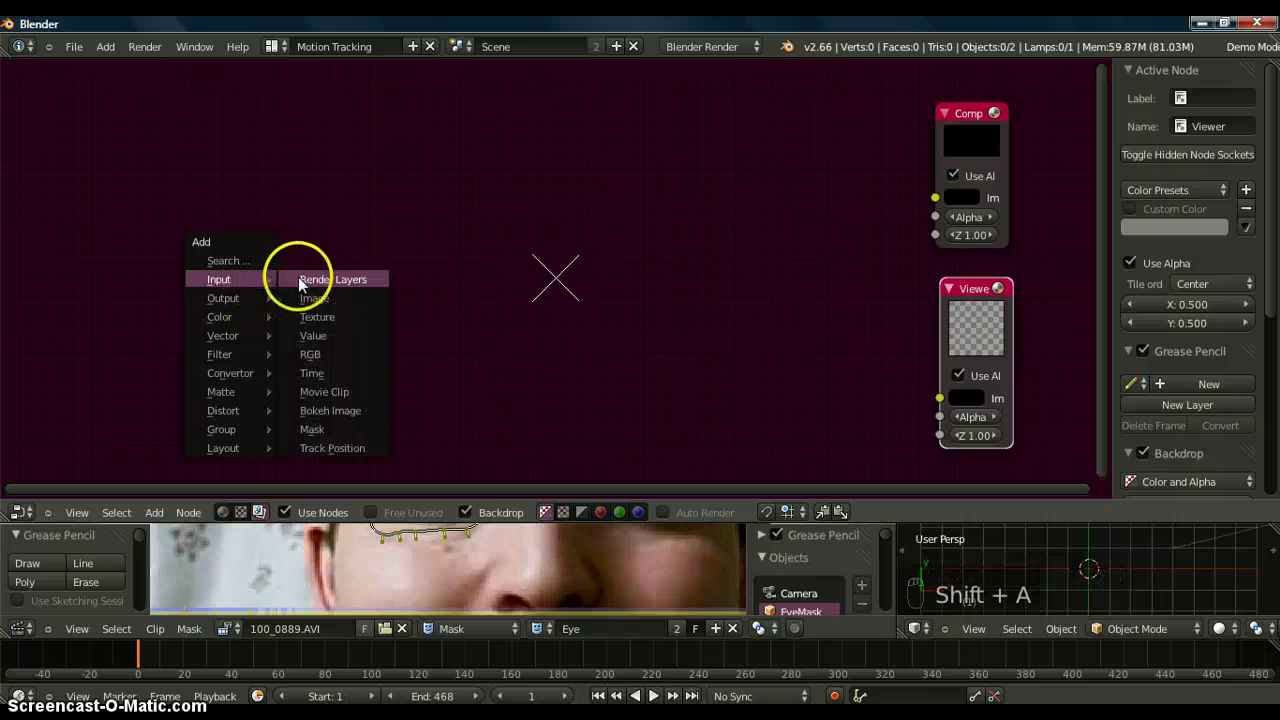
{"action": "left_click", "coordinate": [324, 391]}
{"action": "left_click_drag", "start_coordinate": [350, 349], "coordinate": [312, 172]}
{"action": "left_click", "coordinate": [313, 422]}
{"action": "left_click", "coordinate": [291, 399]}
{"action": "left_click", "coordinate": [309, 424]}
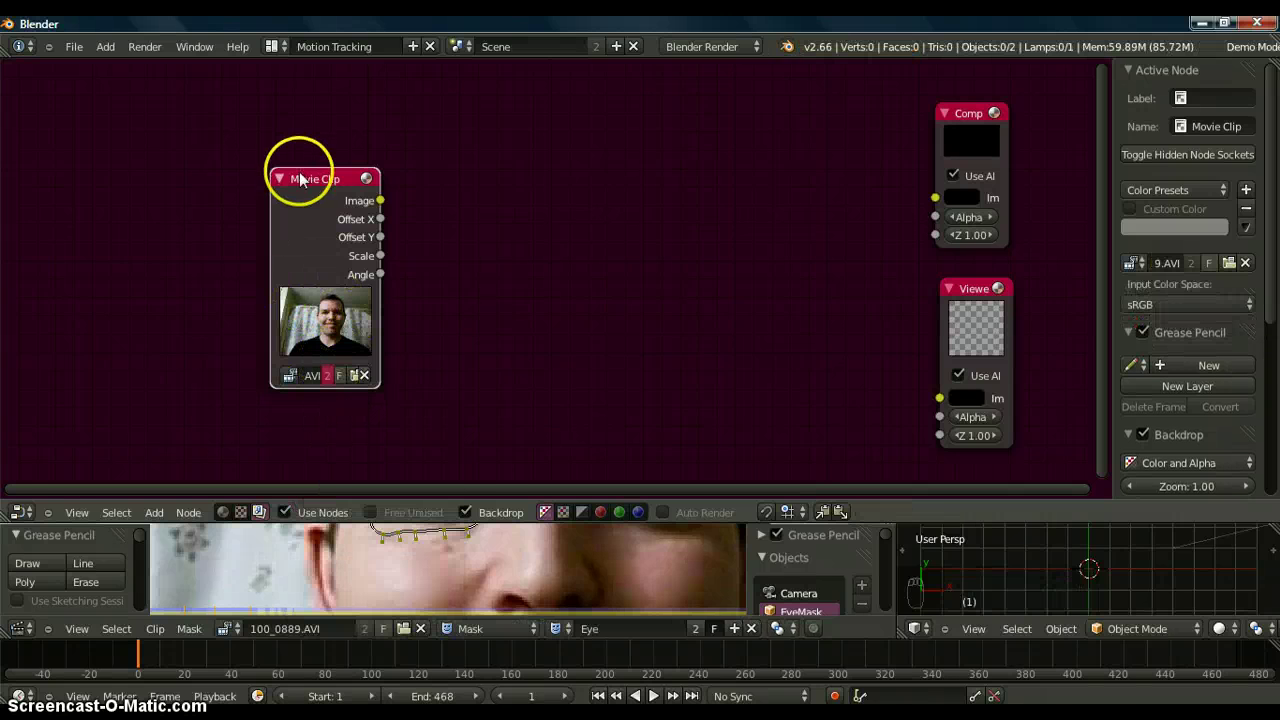
{"action": "left_click_drag", "start_coordinate": [298, 177], "coordinate": [80, 90]}
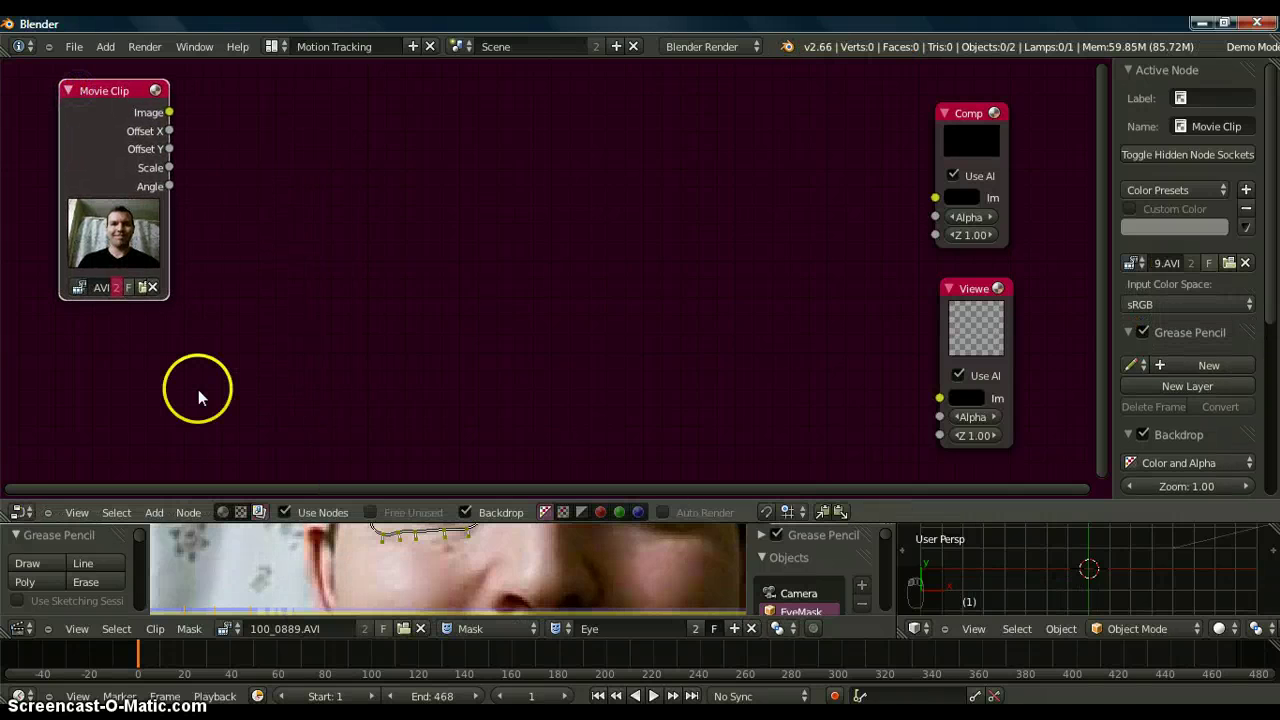
- Add a Mask node using the Eye mask with Anti-Alias enabled
{"action": "key", "text": "shift+a"}
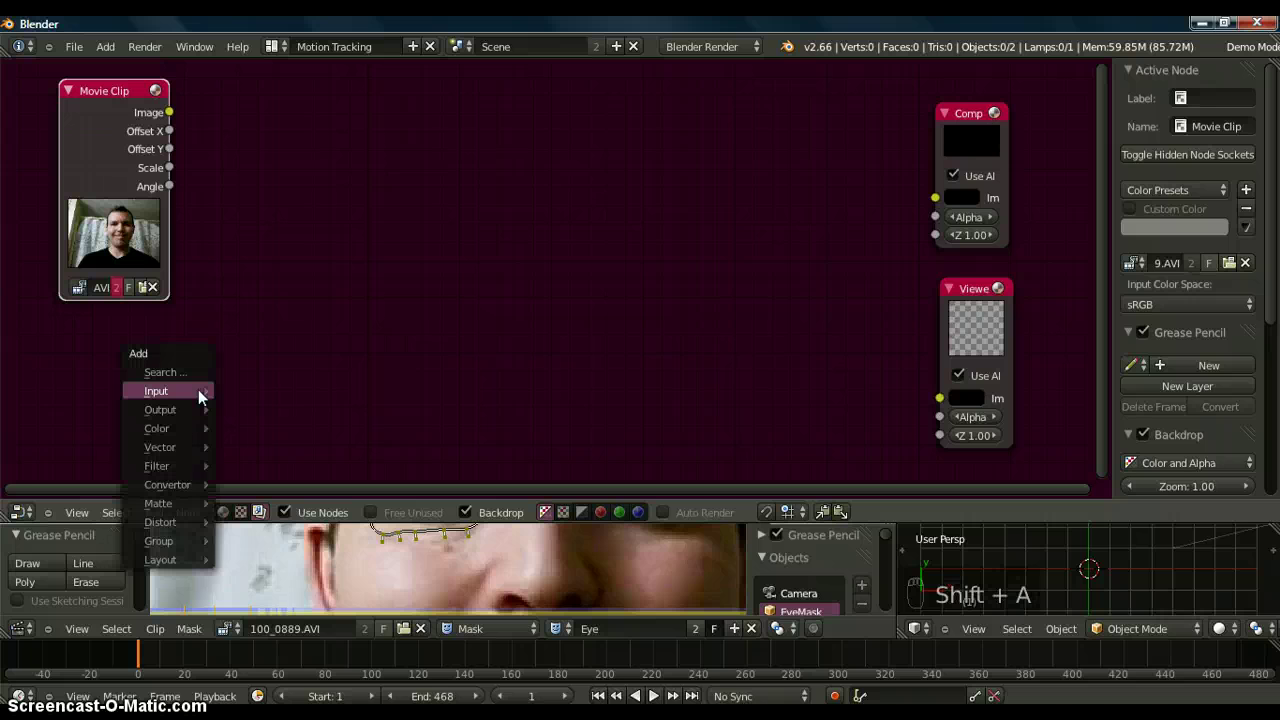
{"action": "mouse_move", "coordinate": [198, 389]}
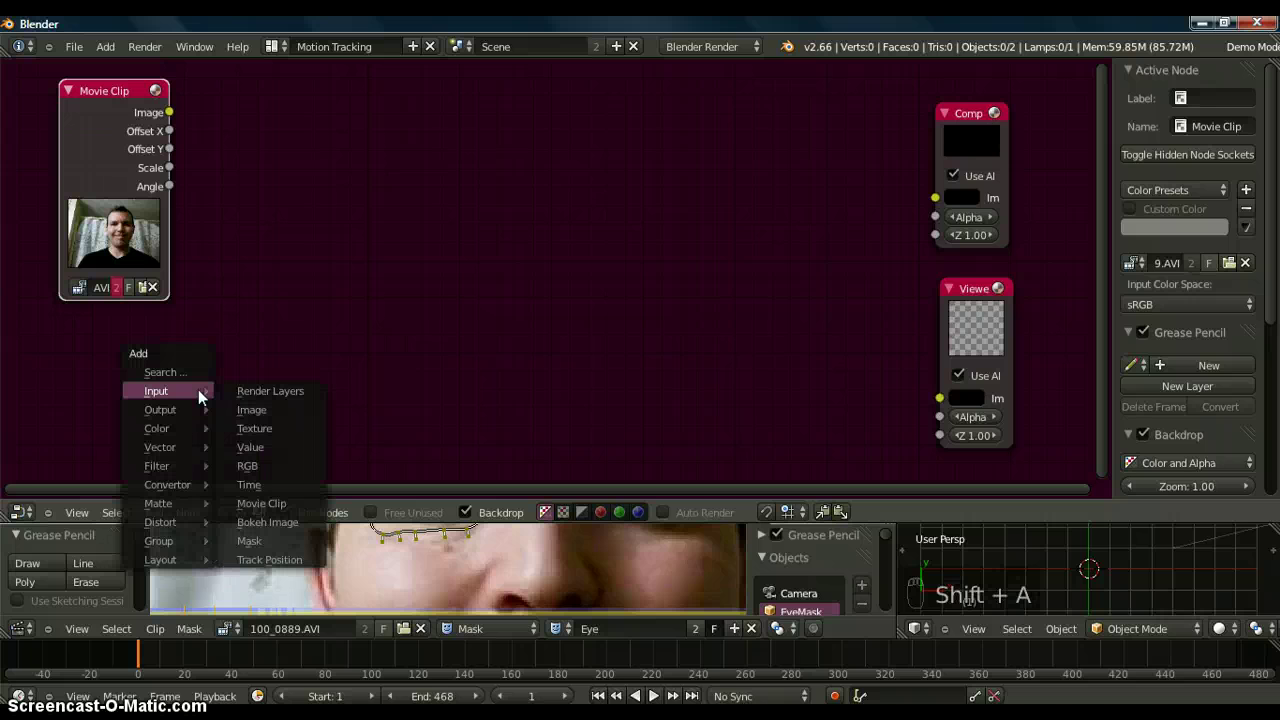
{"action": "left_click", "coordinate": [249, 541]}
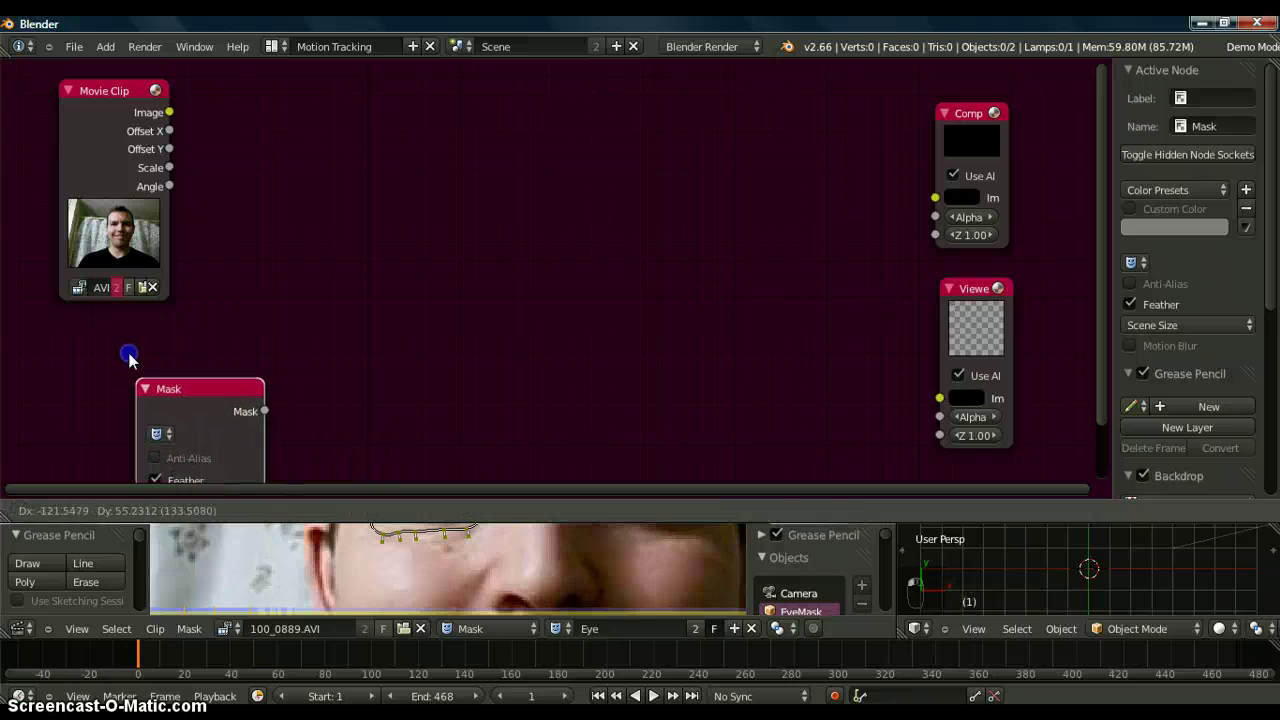
{"action": "left_click", "coordinate": [105, 311]}
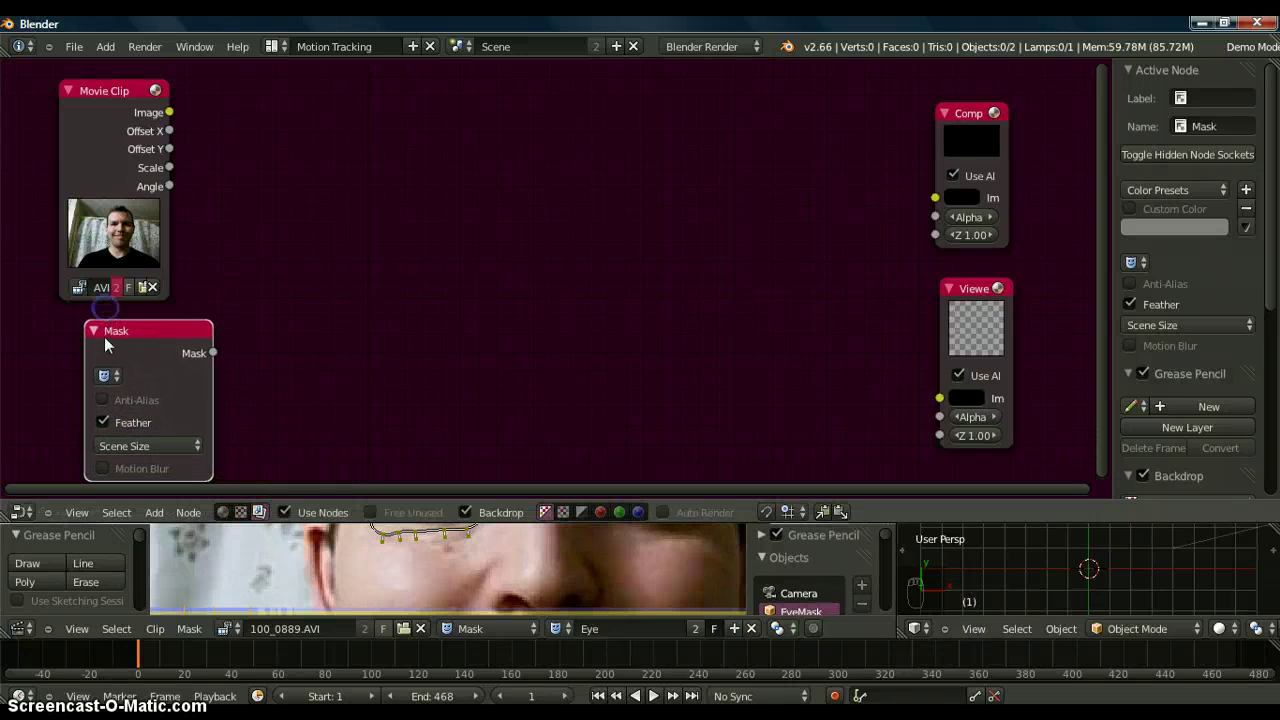
{"action": "left_click", "coordinate": [105, 377]}
{"action": "left_click", "coordinate": [128, 404]}
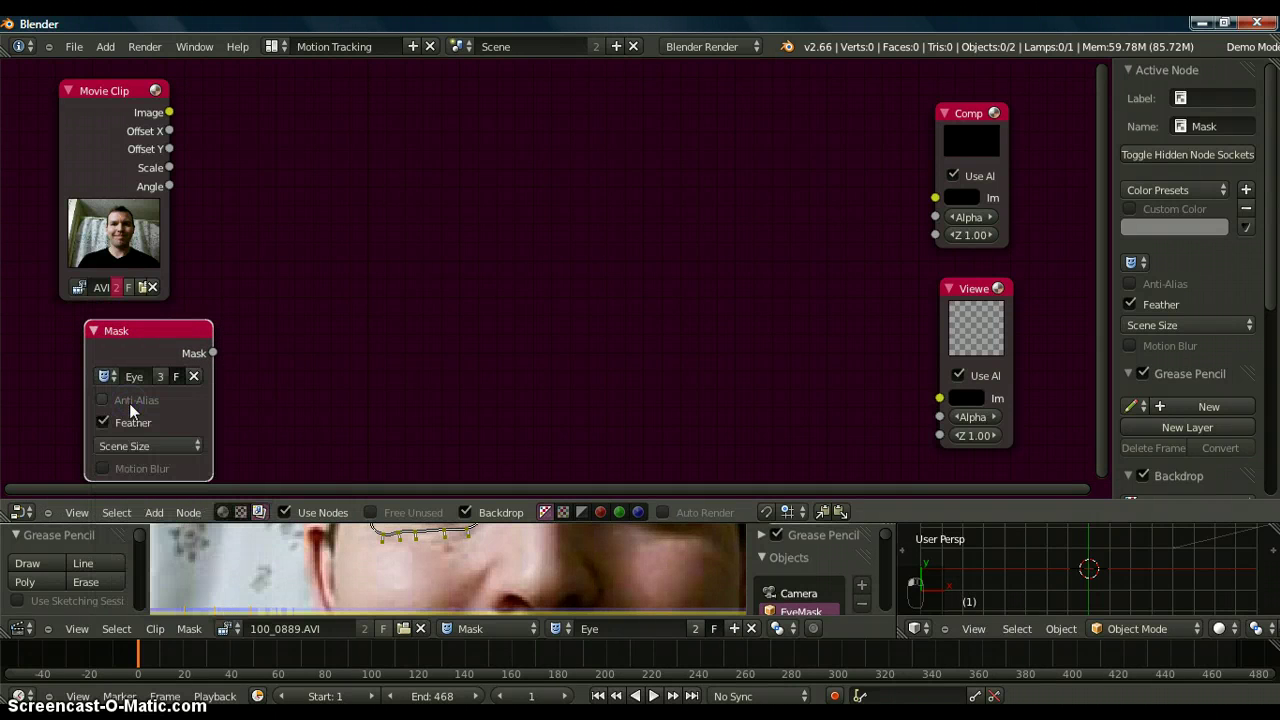
{"action": "left_click", "coordinate": [101, 400]}
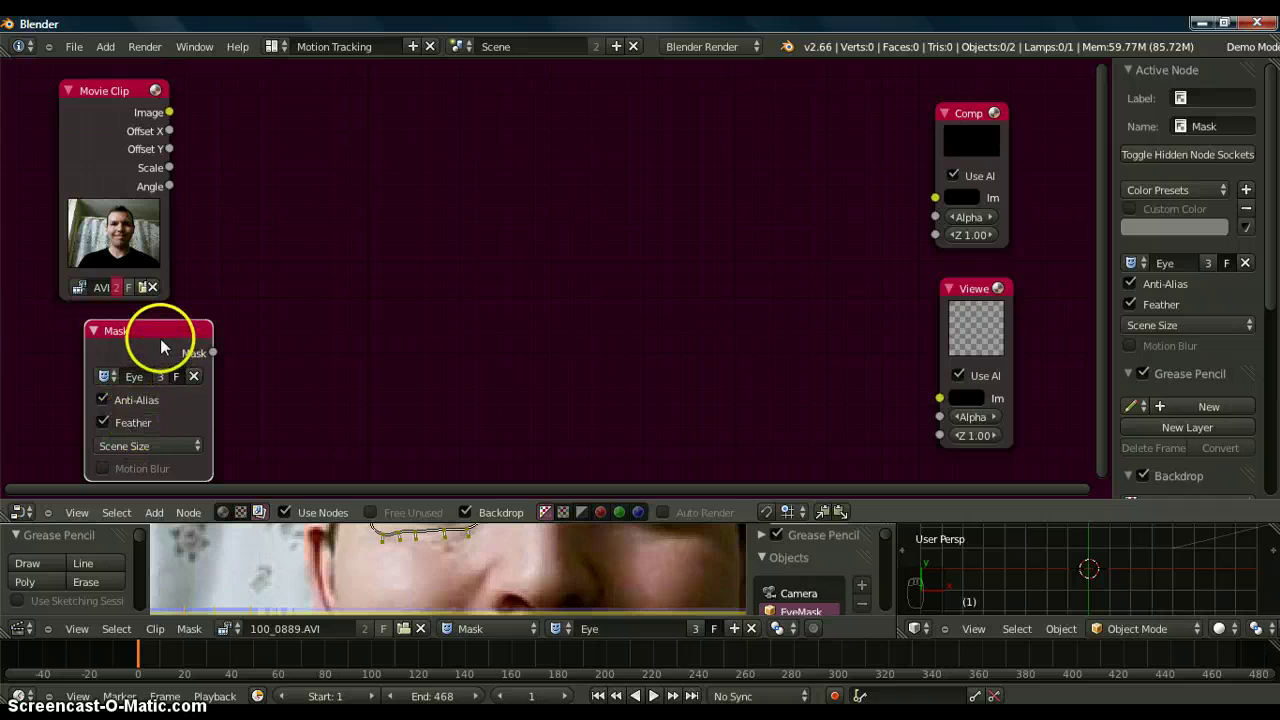
{"action": "left_click_drag", "start_coordinate": [160, 338], "coordinate": [420, 206]}
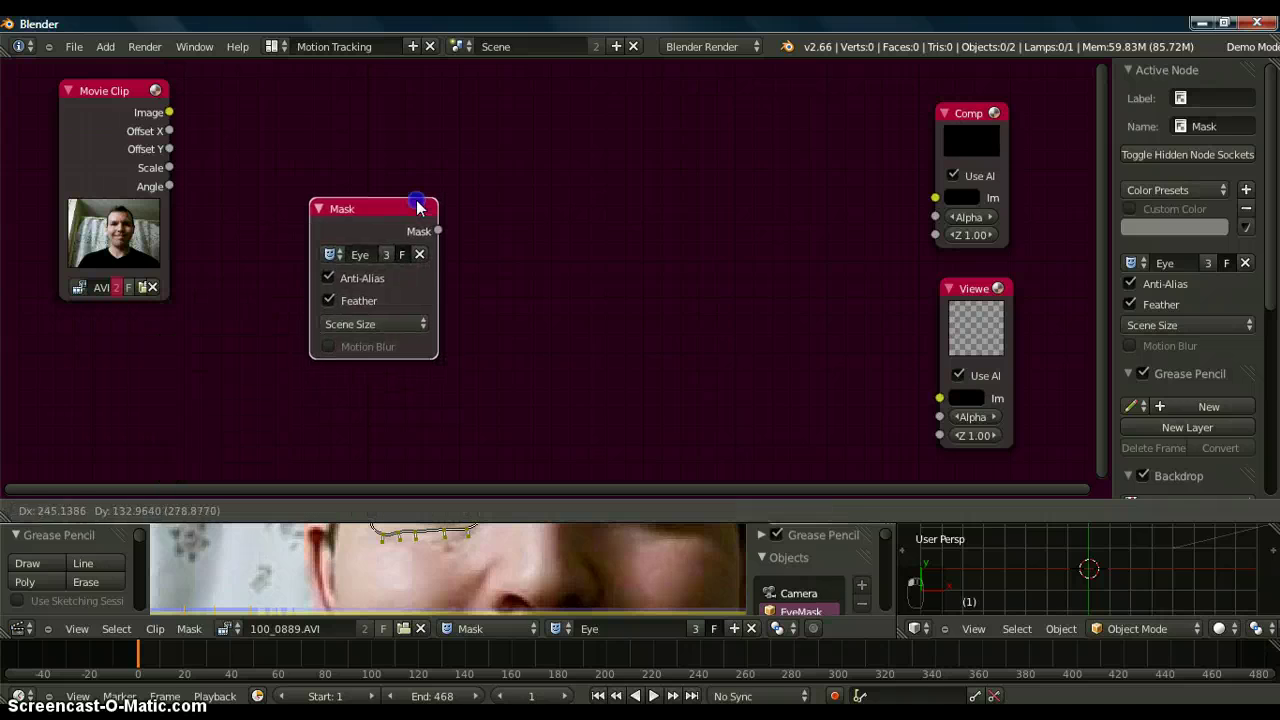
- Set the Mask node size to Fixed 640 × 480 and place it below the Movie Clip
{"action": "left_click", "coordinate": [366, 325]}
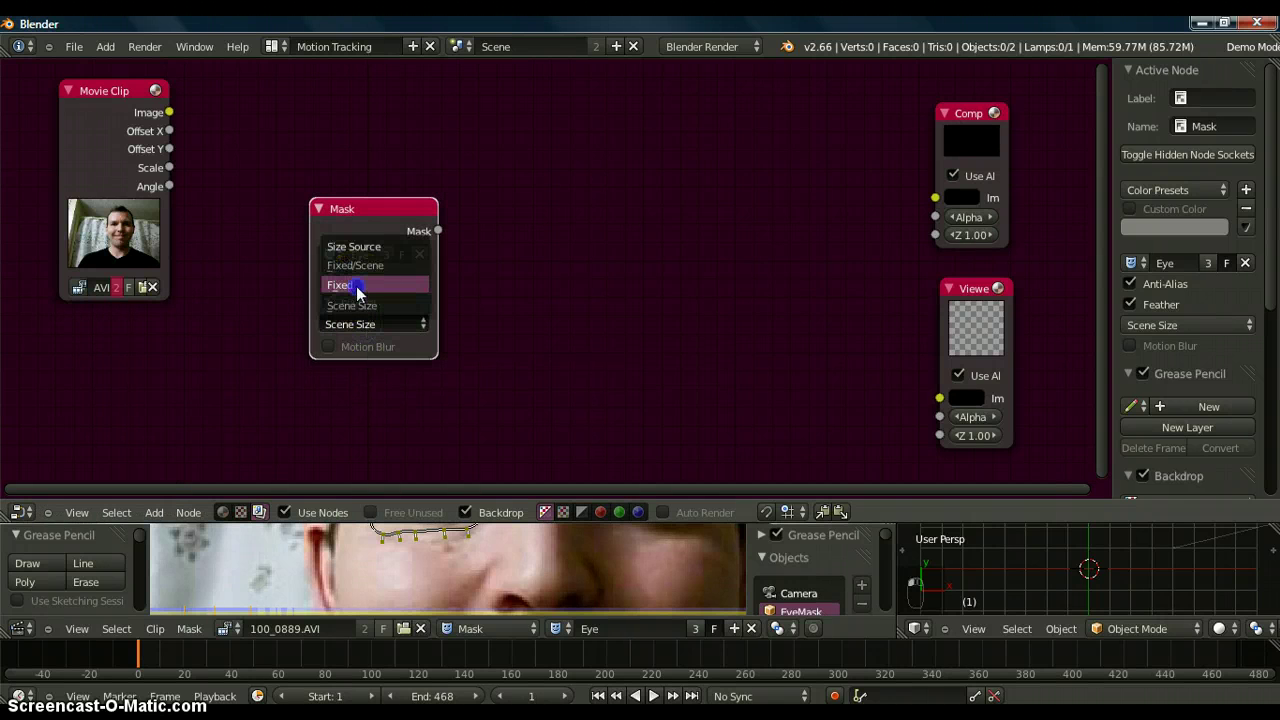
{"action": "left_click", "coordinate": [356, 287]}
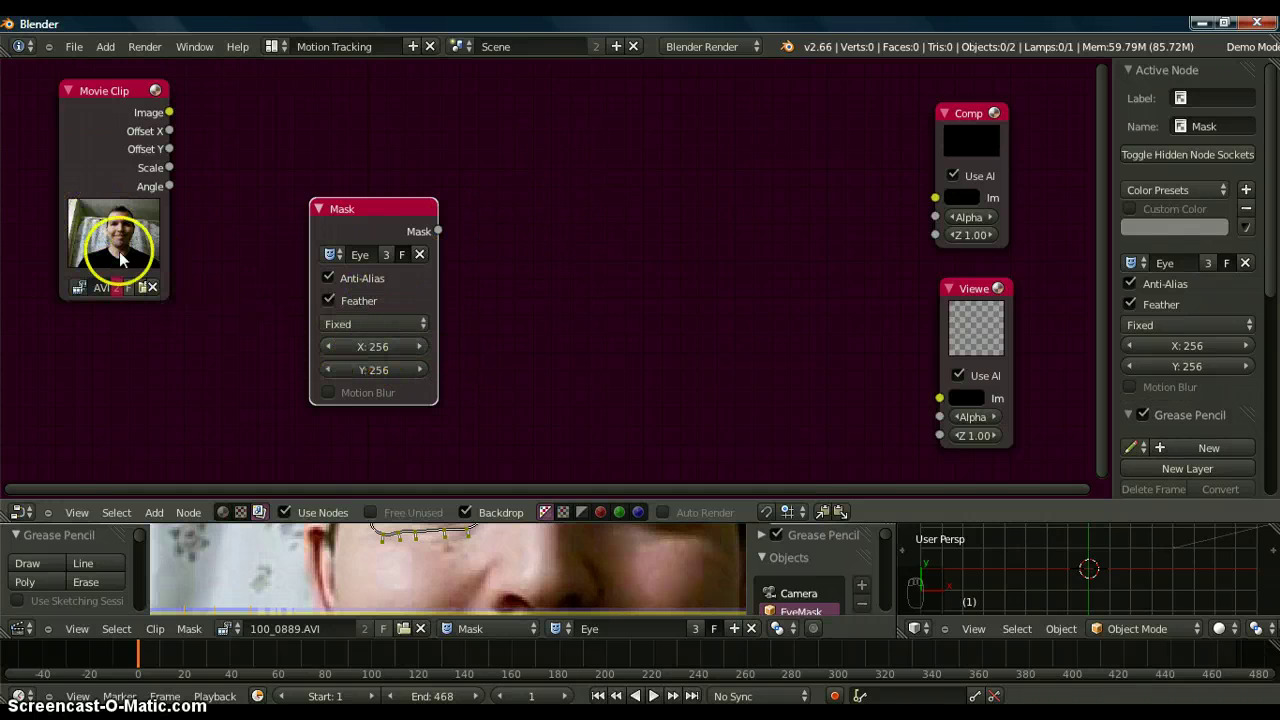
{"action": "left_click", "coordinate": [375, 345]}
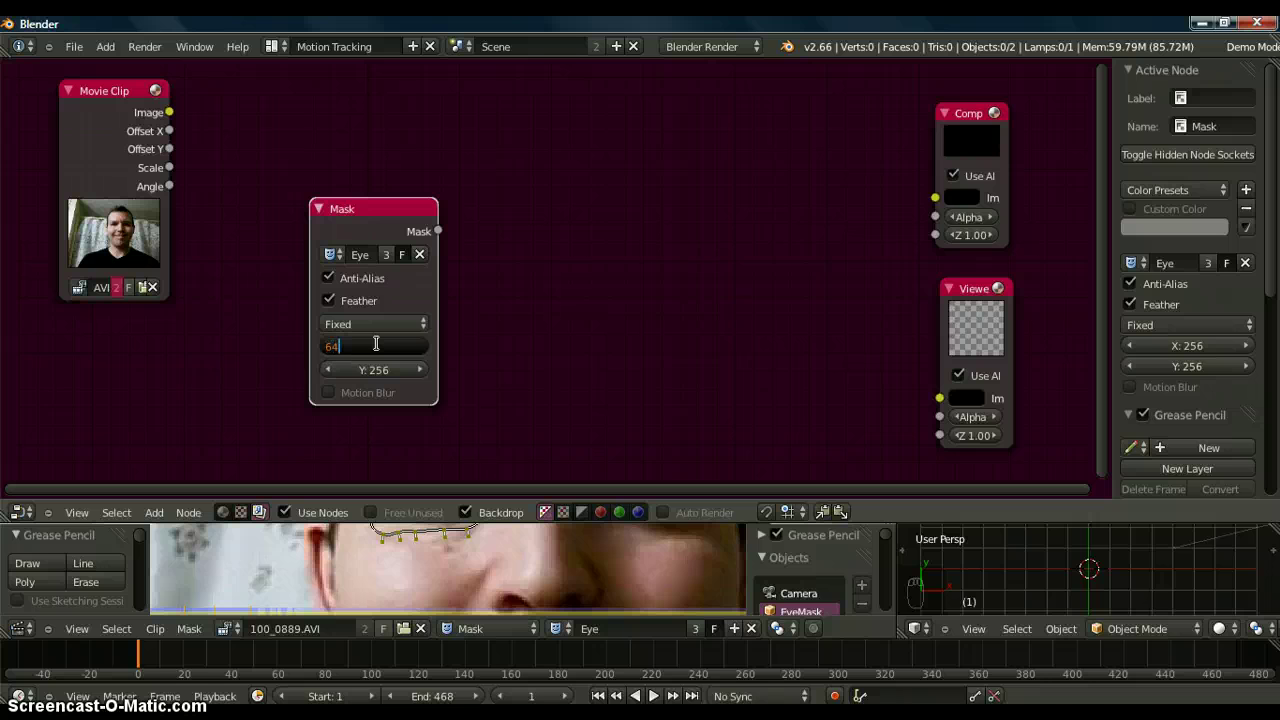
{"action": "left_click", "coordinate": [371, 367]}
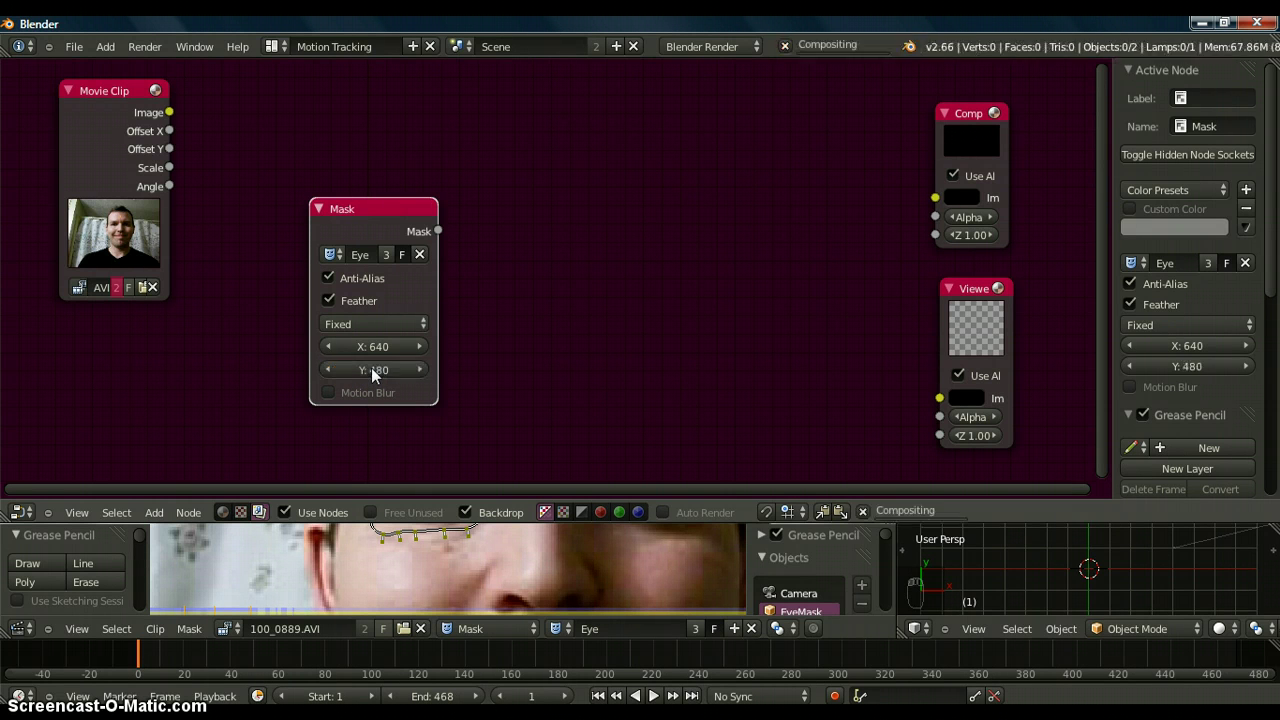
{"action": "left_click_drag", "start_coordinate": [356, 218], "coordinate": [108, 335]}
- Insert a Mix color node between the Movie Clip and the Viewer
{"action": "left_click", "coordinate": [123, 117]}
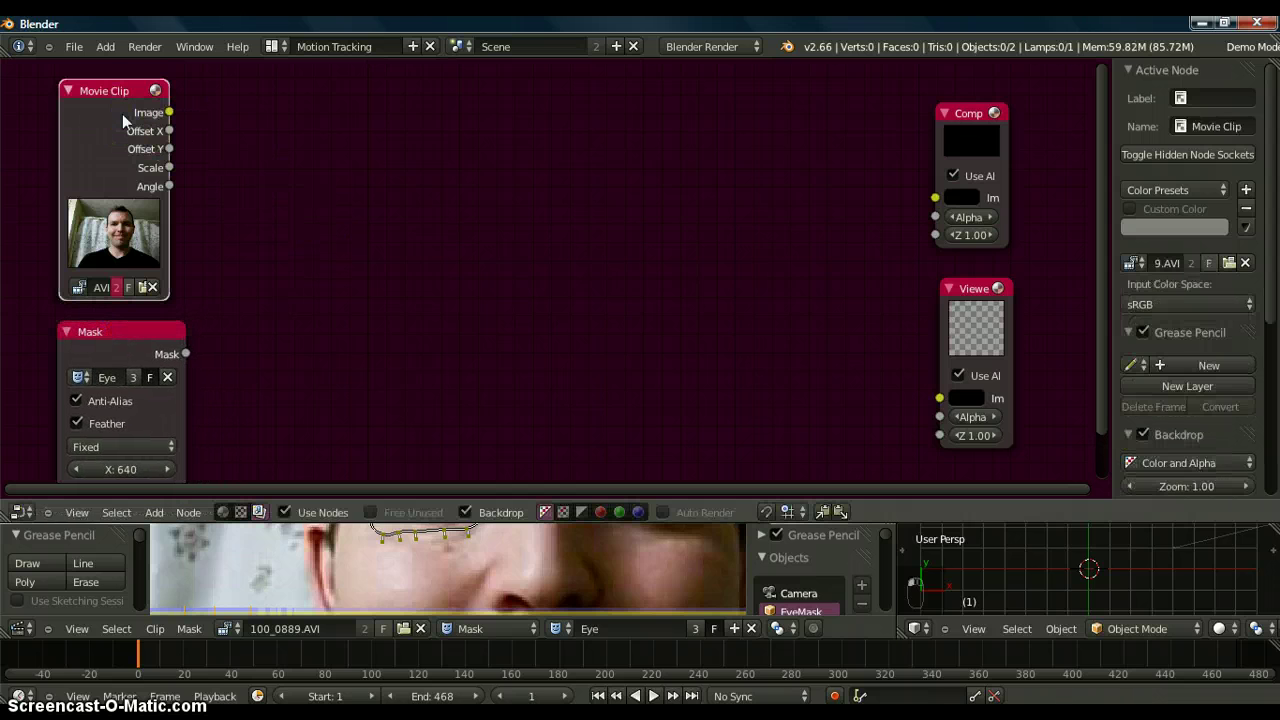
{"action": "left_click", "coordinate": [123, 117], "text": "ctrl+shift"}
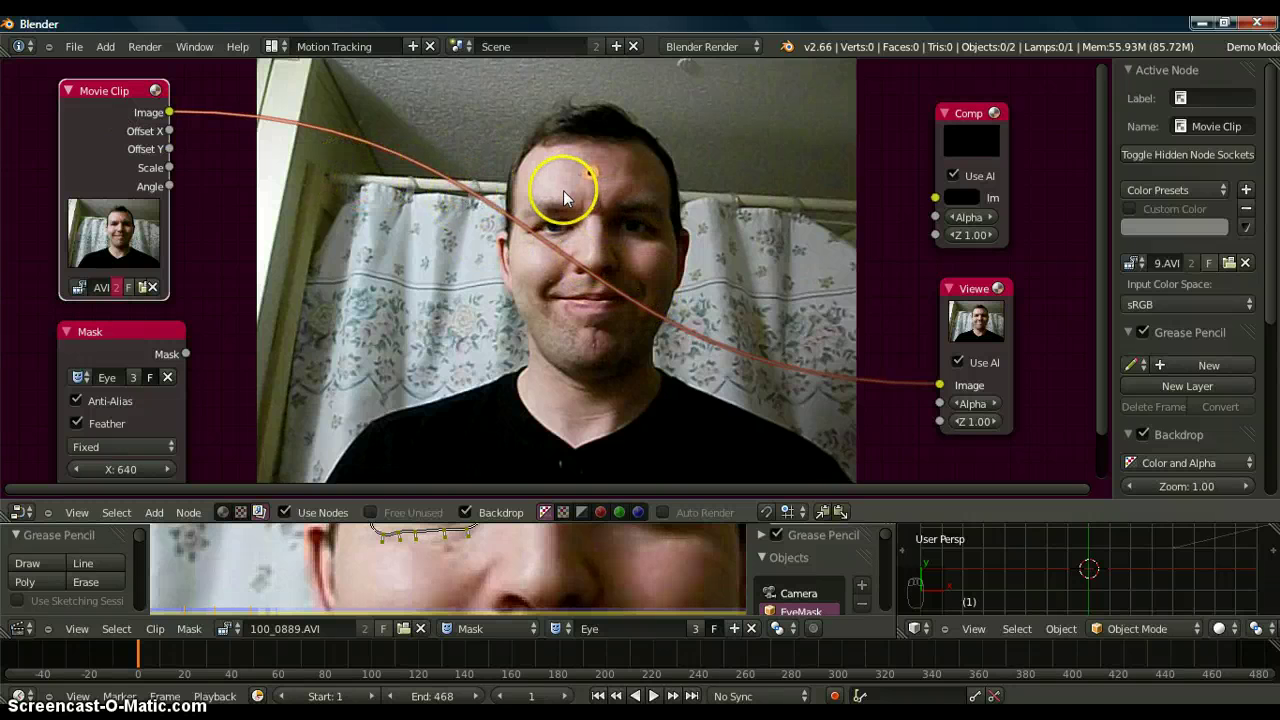
{"action": "left_click", "coordinate": [165, 352]}
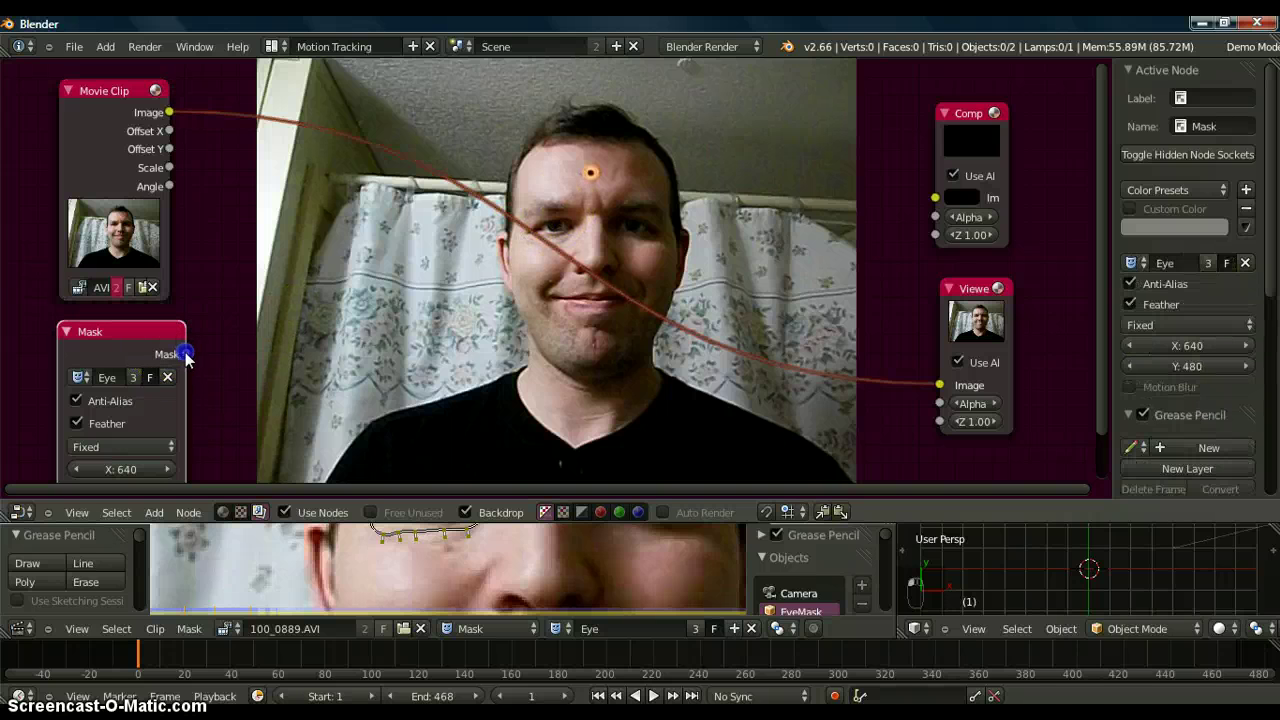
{"action": "left_click_drag", "start_coordinate": [185, 354], "coordinate": [560, 313]}
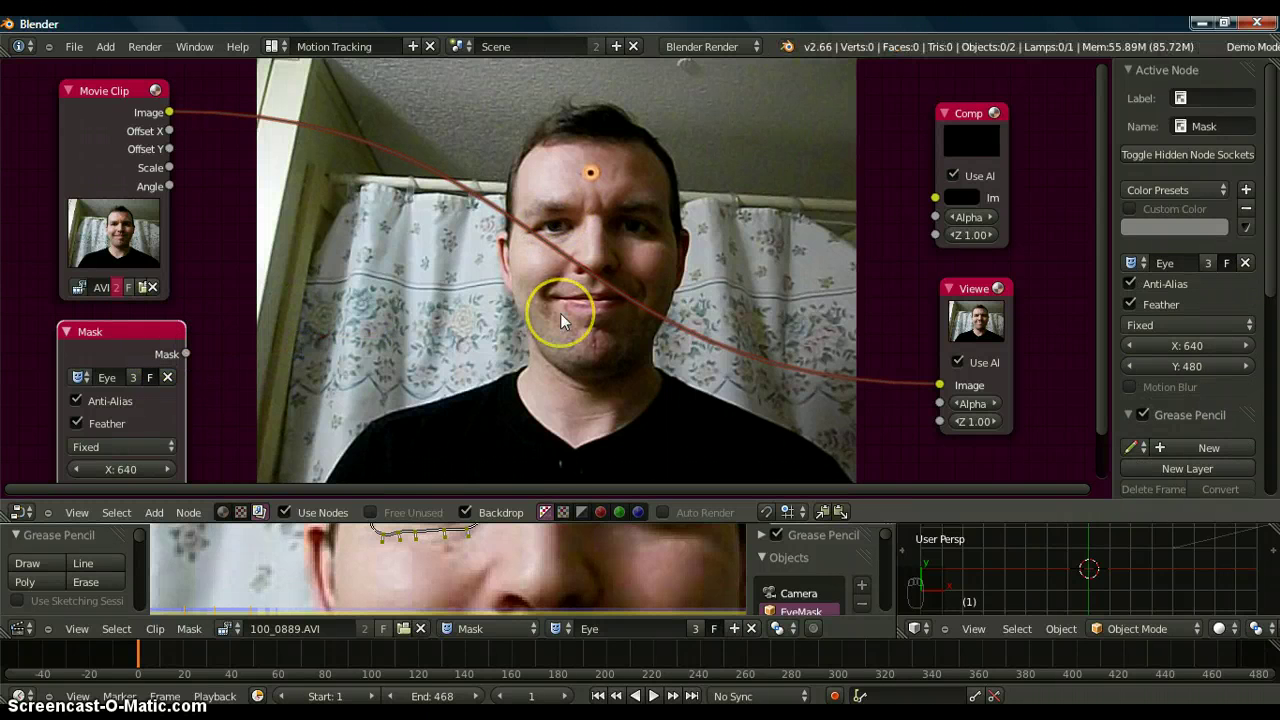
{"action": "key", "text": "shift+a"}
{"action": "mouse_move", "coordinate": [560, 352]}
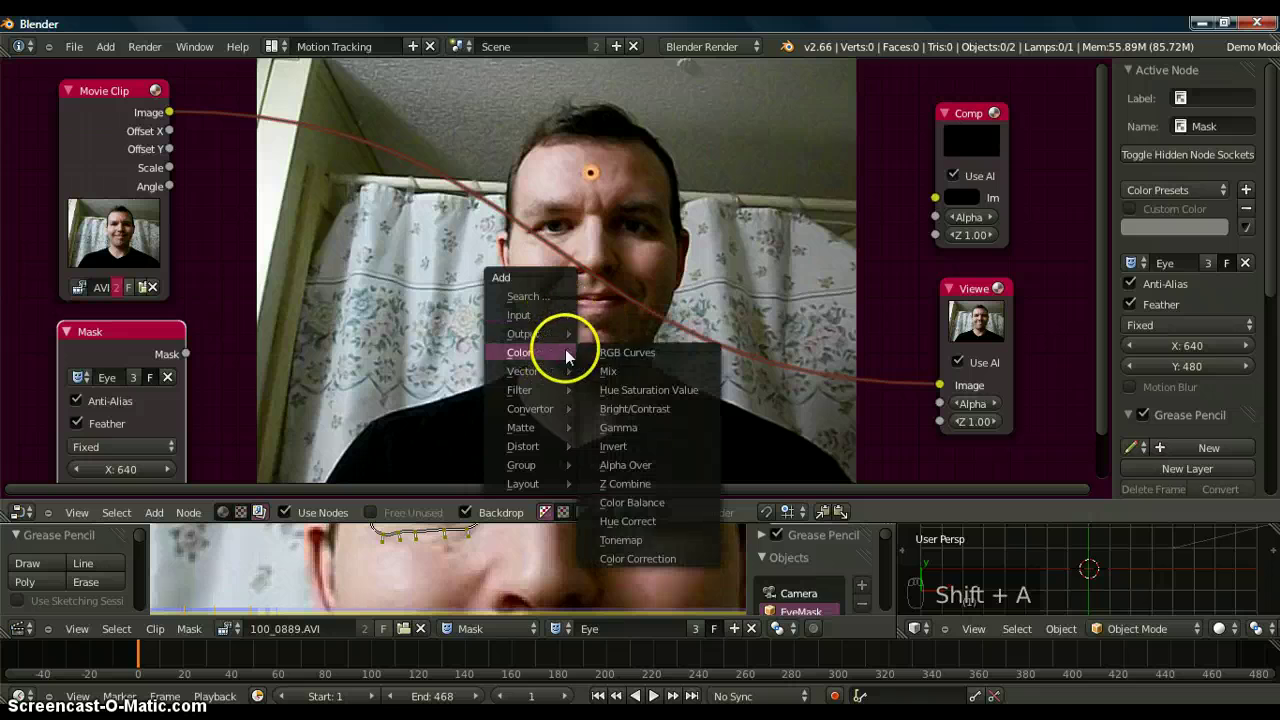
{"action": "left_click", "coordinate": [605, 371]}
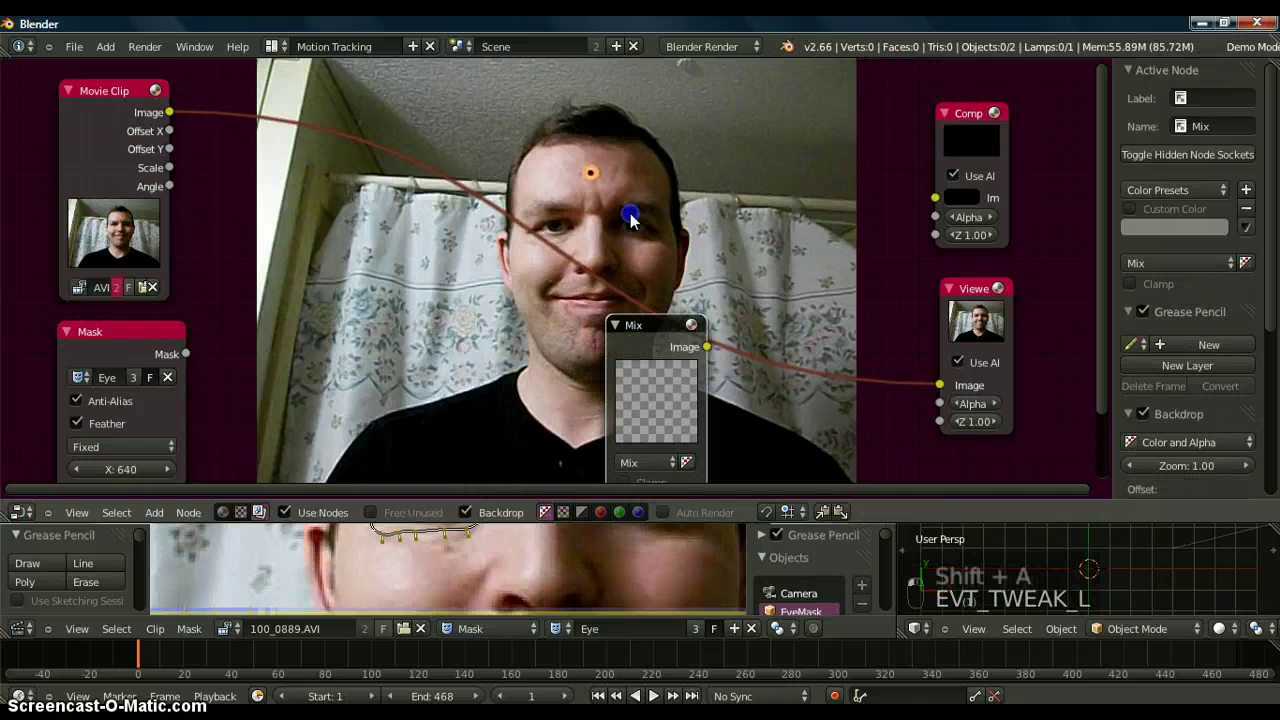
{"action": "left_click", "coordinate": [638, 205]}
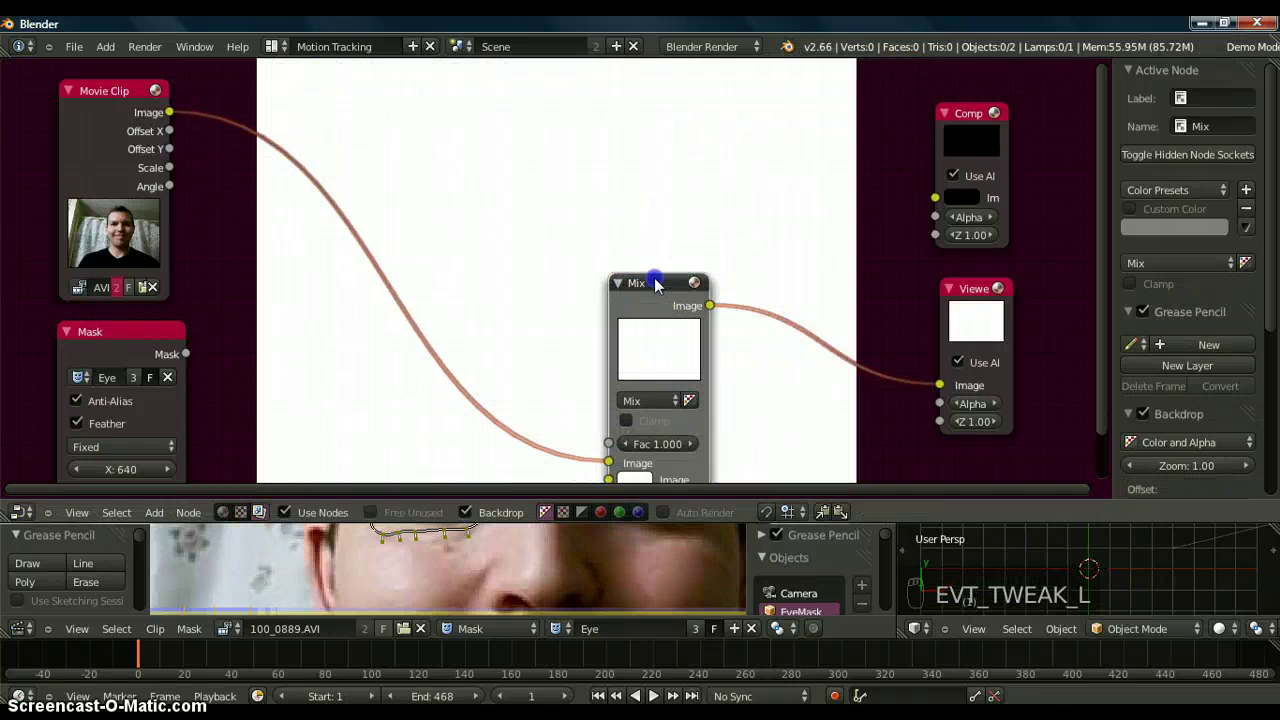
{"action": "left_click_drag", "start_coordinate": [655, 213], "coordinate": [678, 80]}
- Plug the Eye mask output into the Mix node's Fac input
{"action": "left_click_drag", "start_coordinate": [184, 354], "coordinate": [637, 352]}
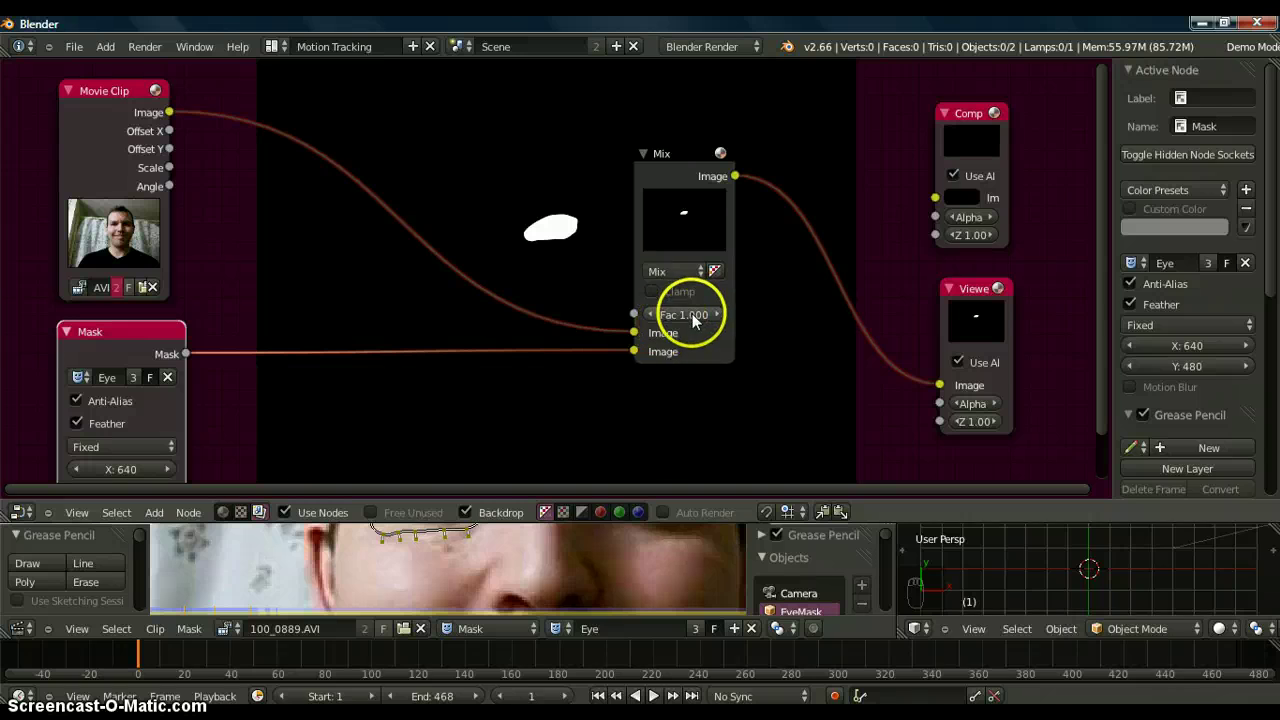
{"action": "left_click_drag", "start_coordinate": [634, 351], "coordinate": [637, 315]}
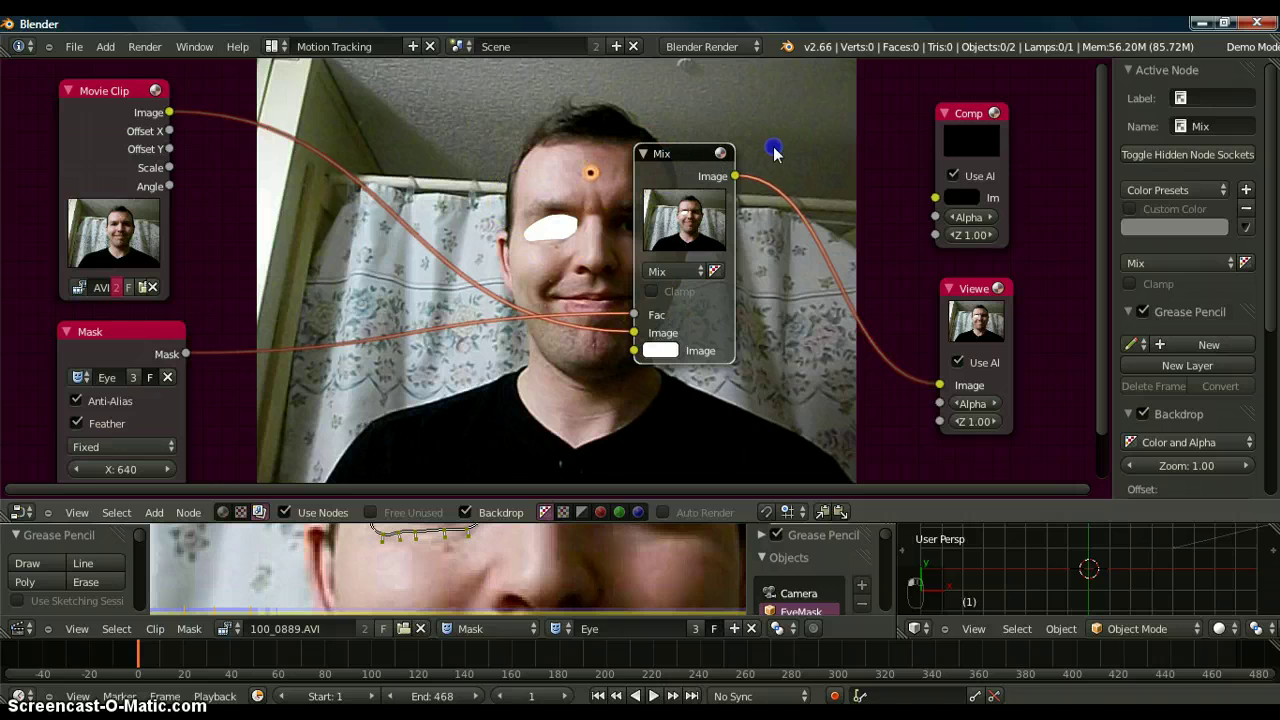
{"action": "key", "text": "g"}
{"action": "left_click_drag", "start_coordinate": [775, 150], "coordinate": [855, 136]}
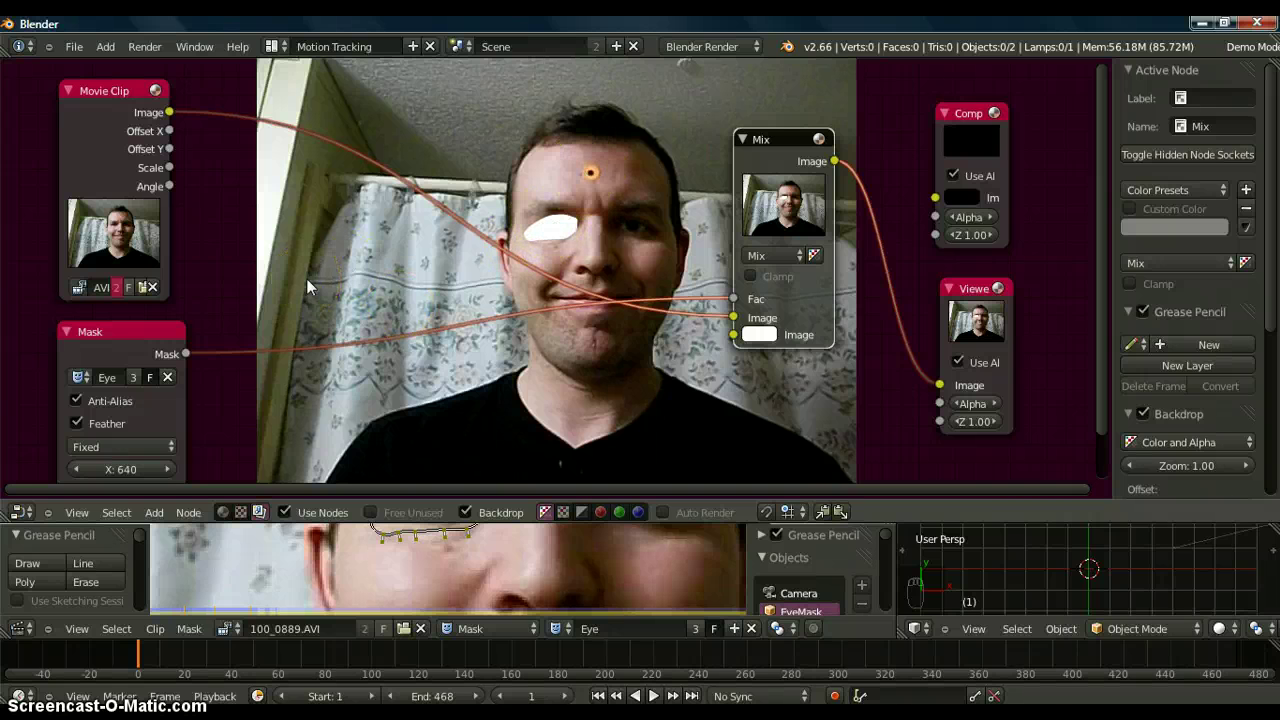
- Add a Distort > Transform node between the Mask and the Mix Fac input
{"action": "key", "text": "shift+a"}
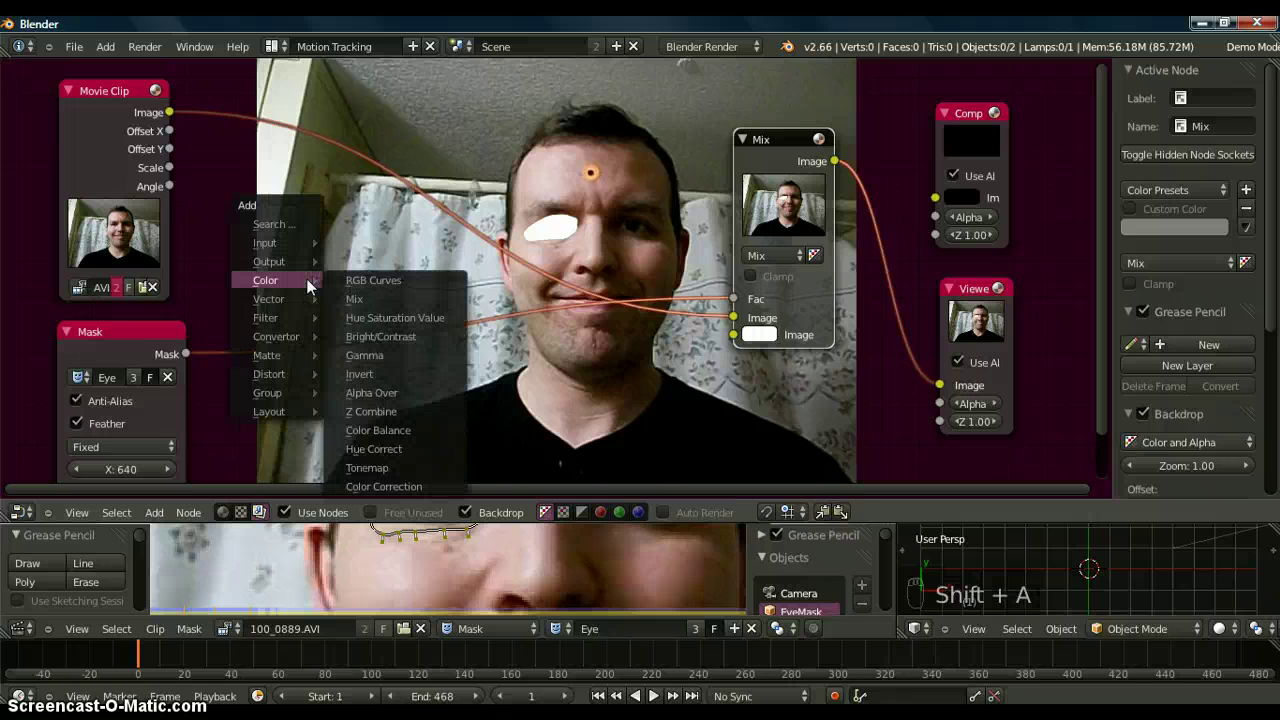
{"action": "mouse_move", "coordinate": [286, 376]}
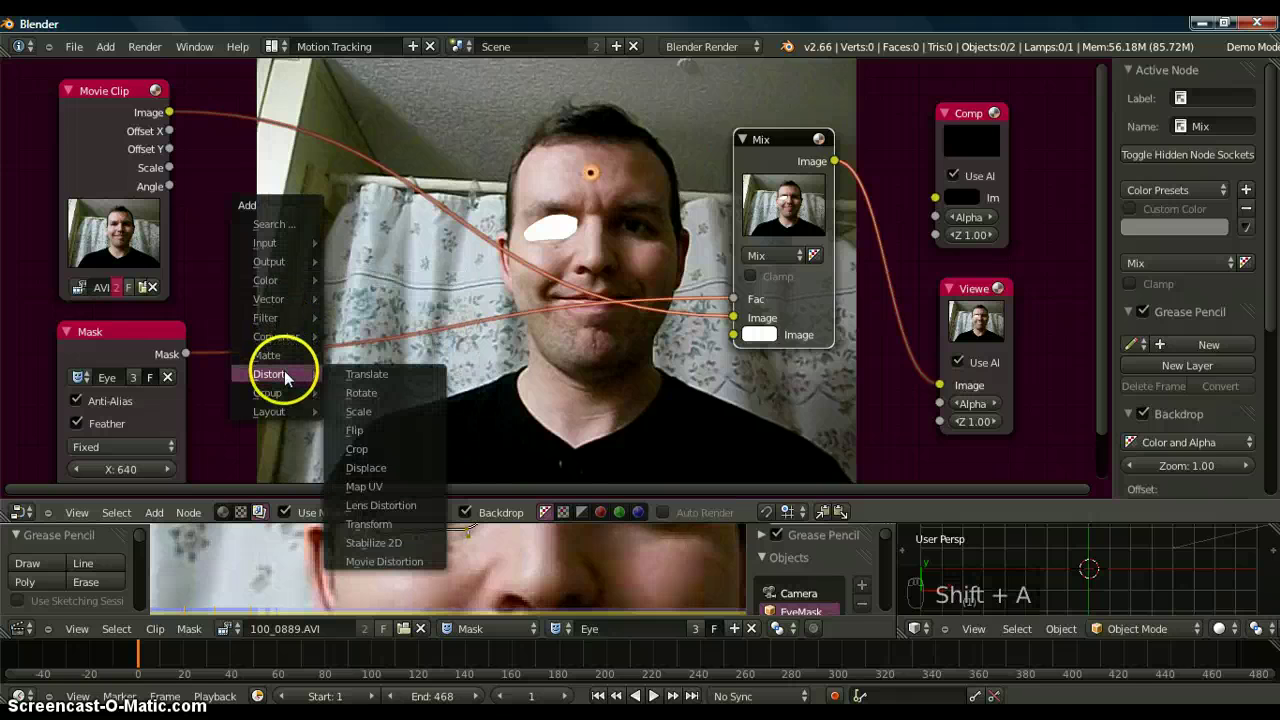
{"action": "left_click", "coordinate": [392, 525]}
{"action": "left_click", "coordinate": [430, 429]}
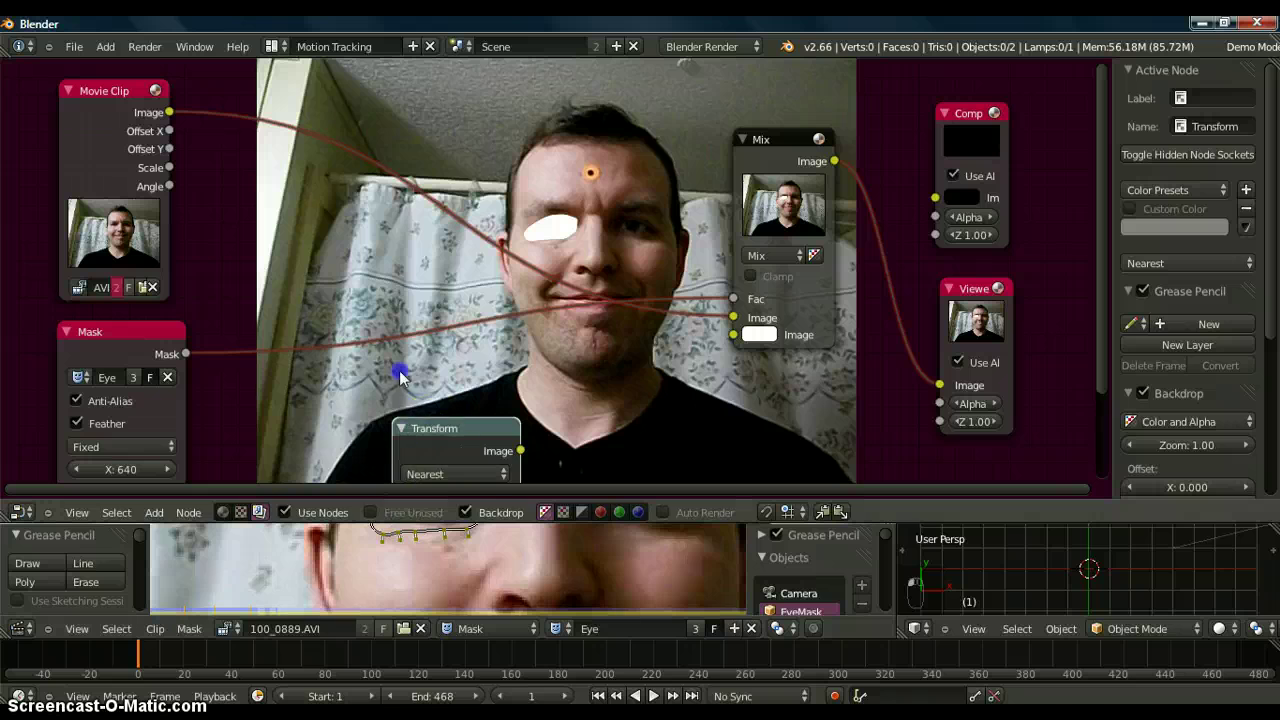
{"action": "right_click_drag", "start_coordinate": [400, 371], "coordinate": [325, 270]}
{"action": "left_click", "coordinate": [325, 275]}
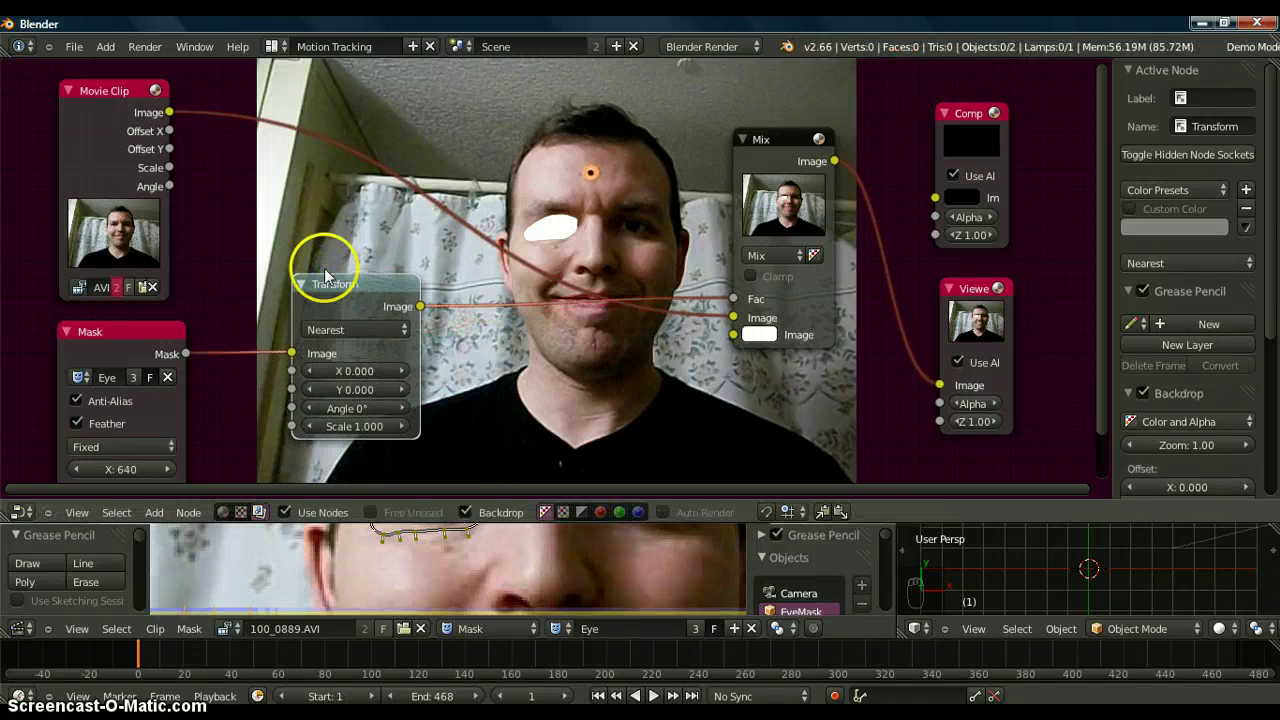
- Set the Transform offset to X 42.081, Y 62.881 and collapse the node
{"action": "left_click_drag", "start_coordinate": [338, 370], "coordinate": [380, 392]}
{"action": "left_click", "coordinate": [376, 393]}
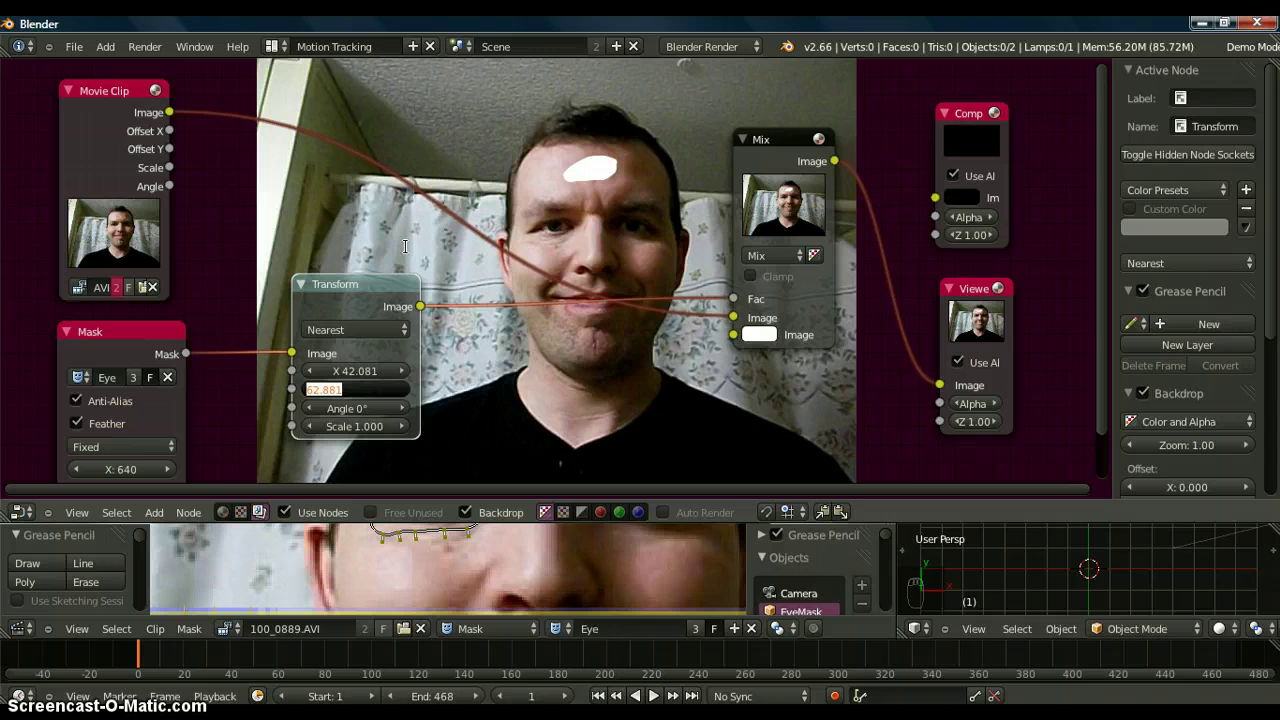
{"action": "key", "text": "Return"}
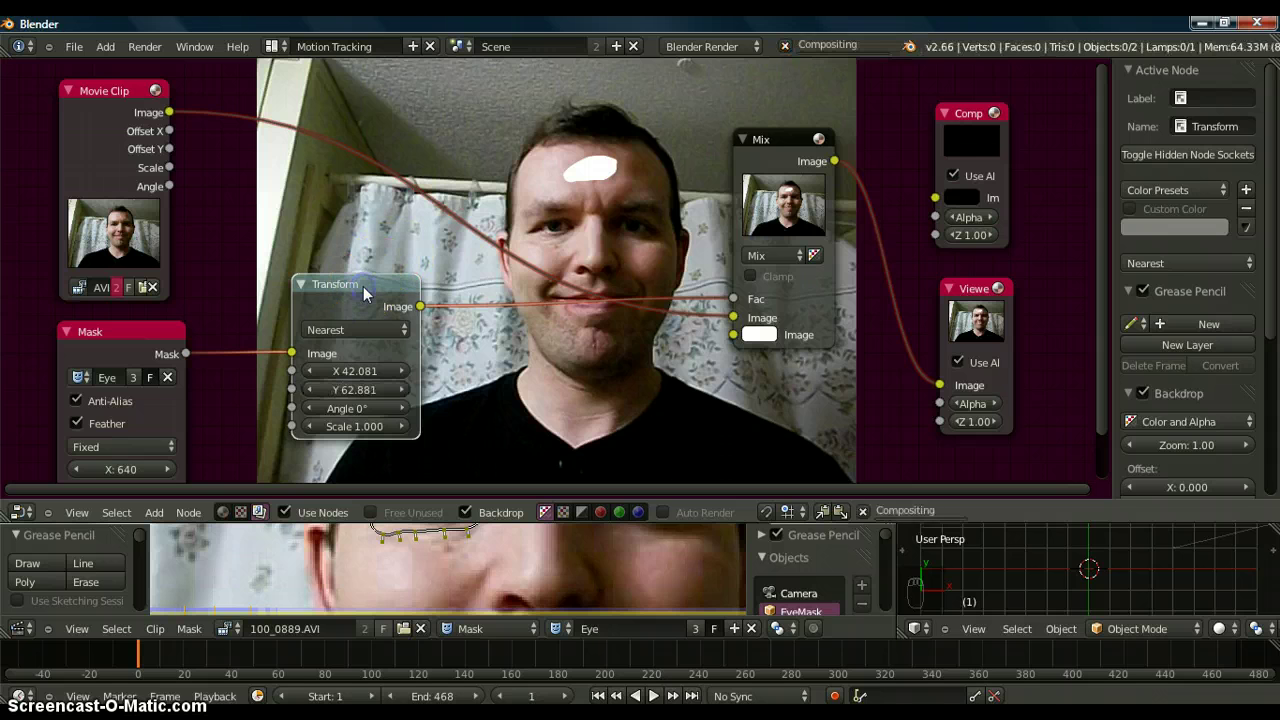
{"action": "left_click_drag", "start_coordinate": [351, 310], "coordinate": [326, 327]}
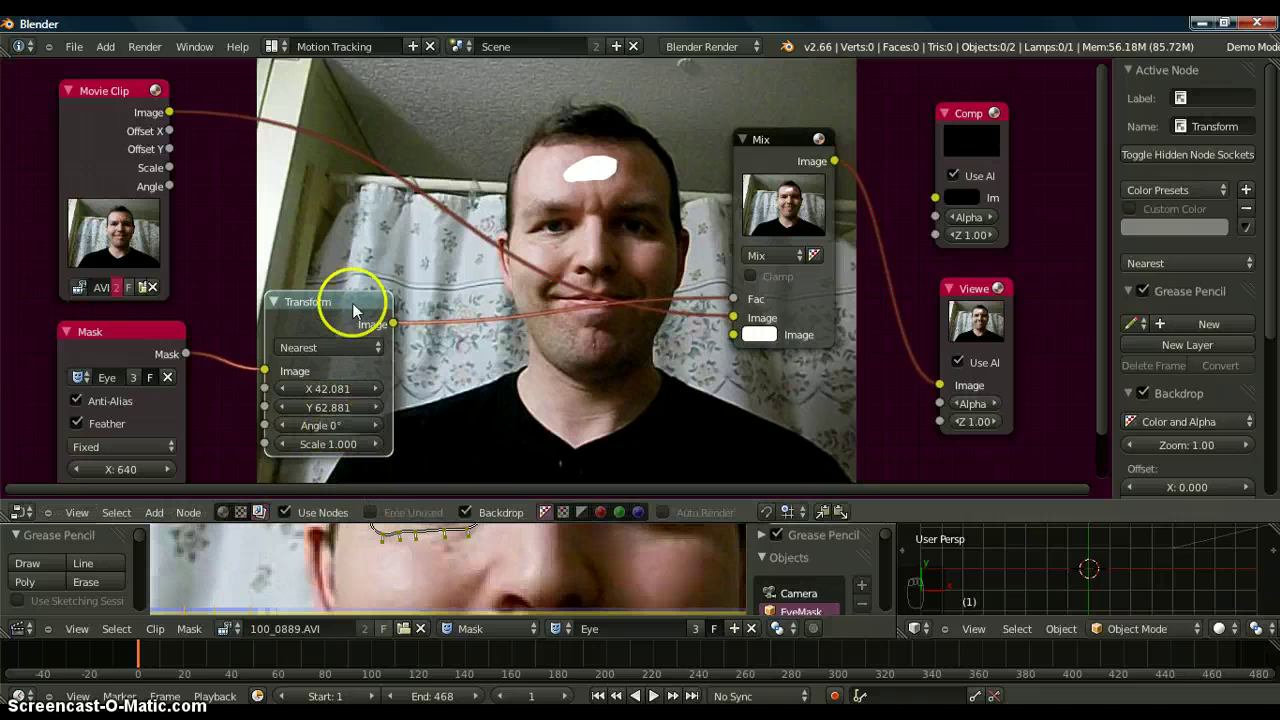
{"action": "left_click", "coordinate": [273, 302]}
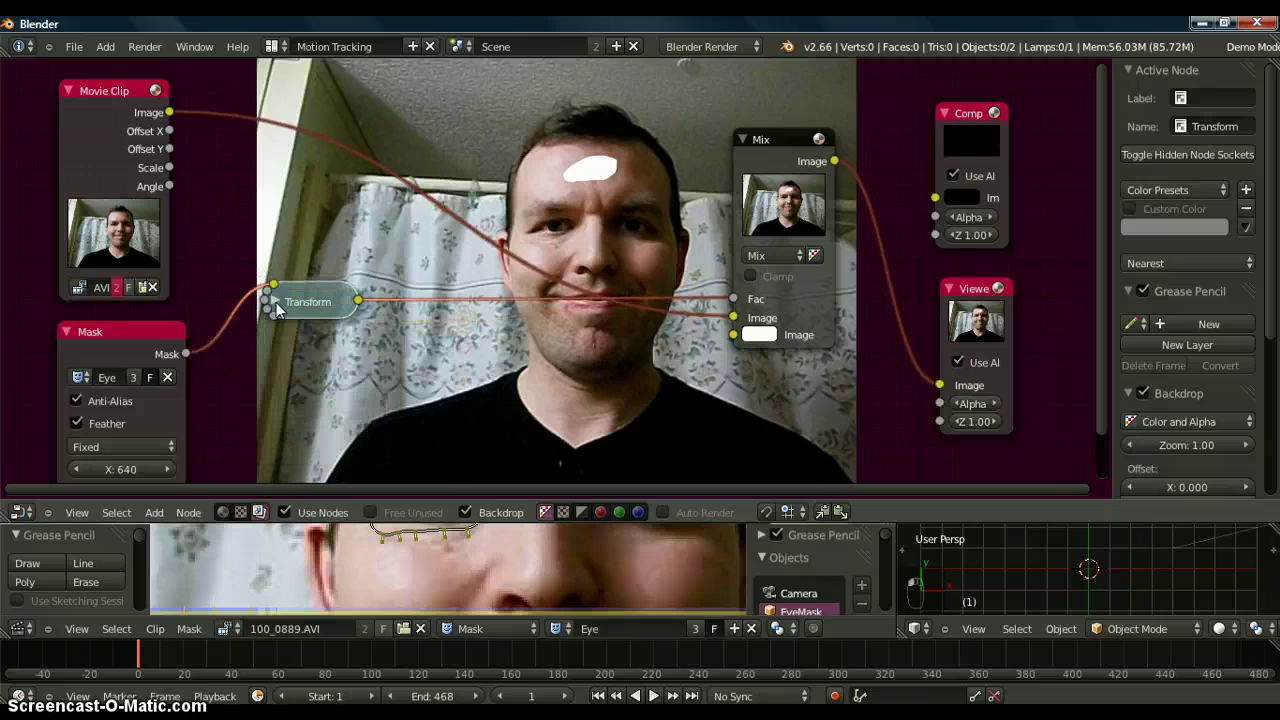
- Paste a copy of the Transform node and feed the Movie Clip image into it
{"action": "right_click_drag", "start_coordinate": [292, 360], "coordinate": [316, 423]}
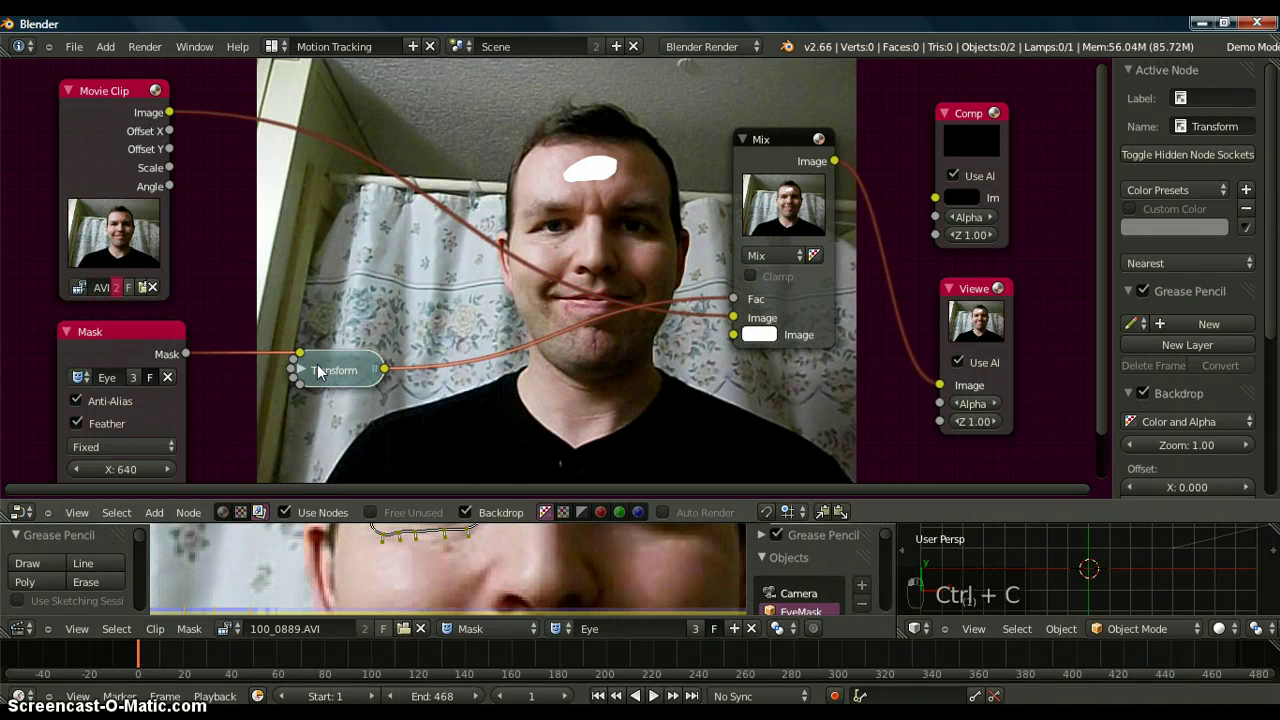
{"action": "key", "text": "ctrl+v"}
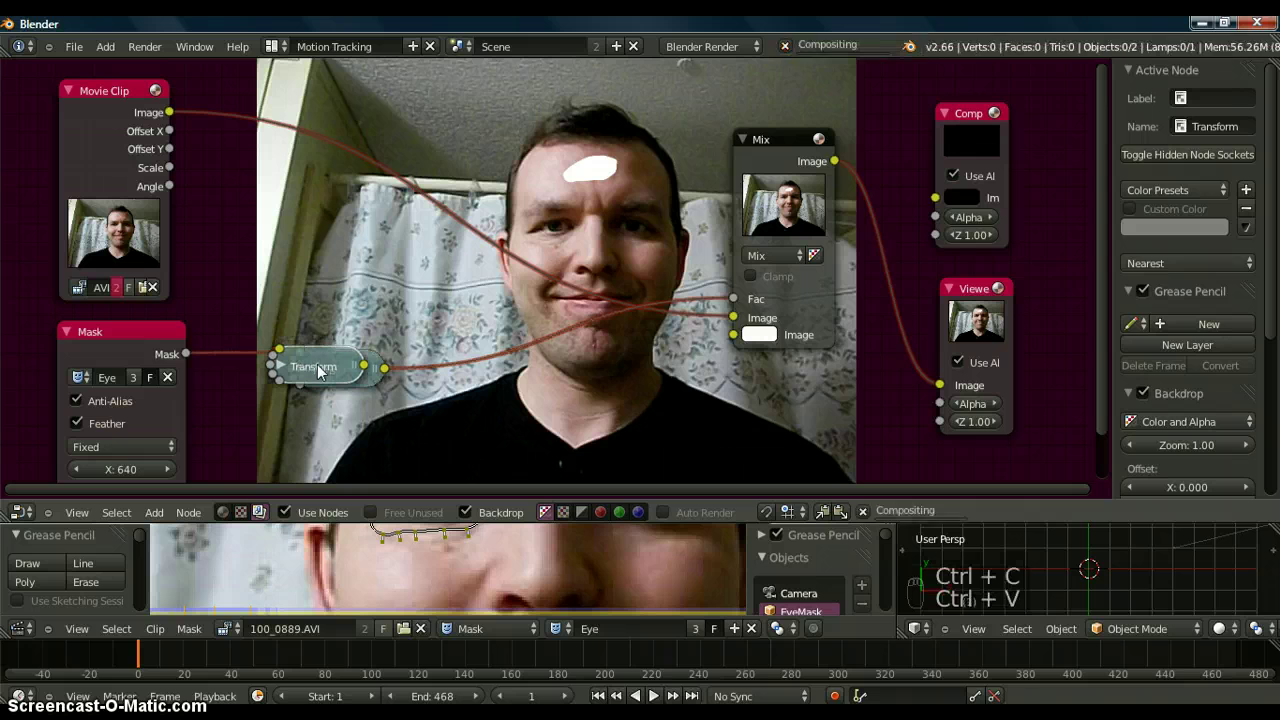
{"action": "left_click_drag", "start_coordinate": [317, 314], "coordinate": [305, 181]}
{"action": "left_click_drag", "start_coordinate": [169, 113], "coordinate": [255, 212]}
{"action": "left_click", "coordinate": [262, 212]}
{"action": "left_click_drag", "start_coordinate": [168, 112], "coordinate": [257, 288]}
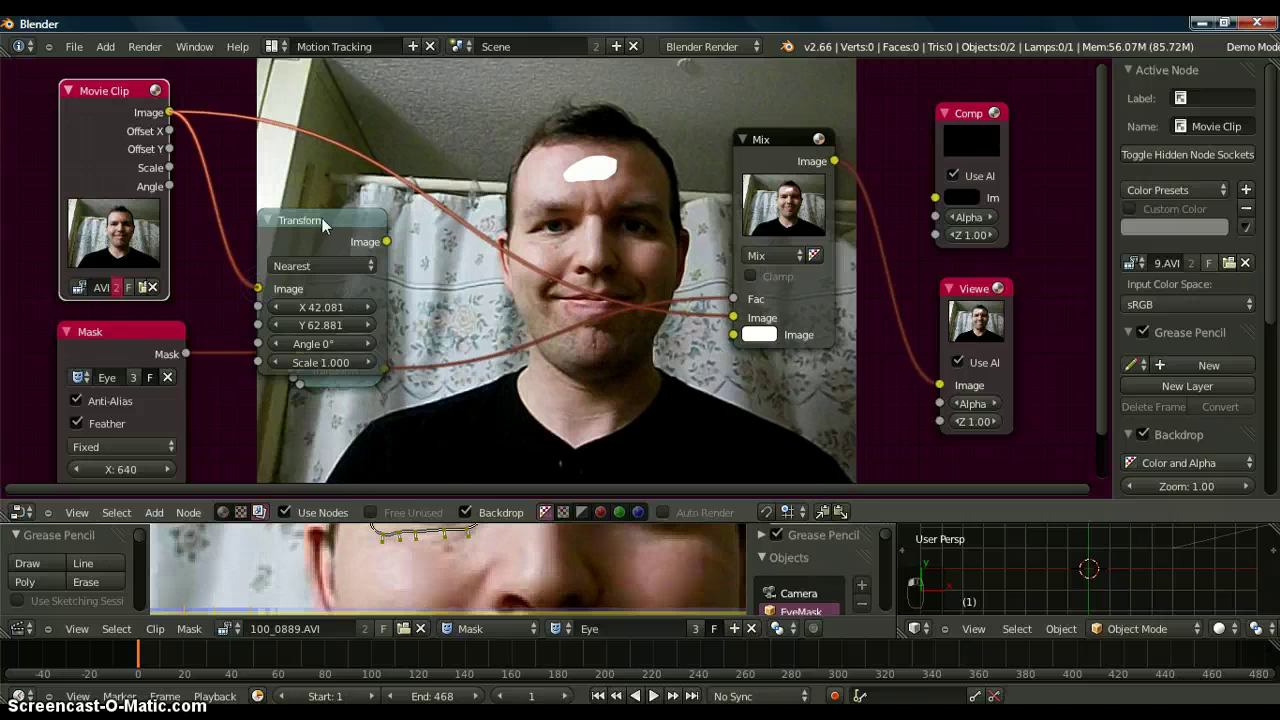
{"action": "left_click_drag", "start_coordinate": [322, 225], "coordinate": [308, 212]}
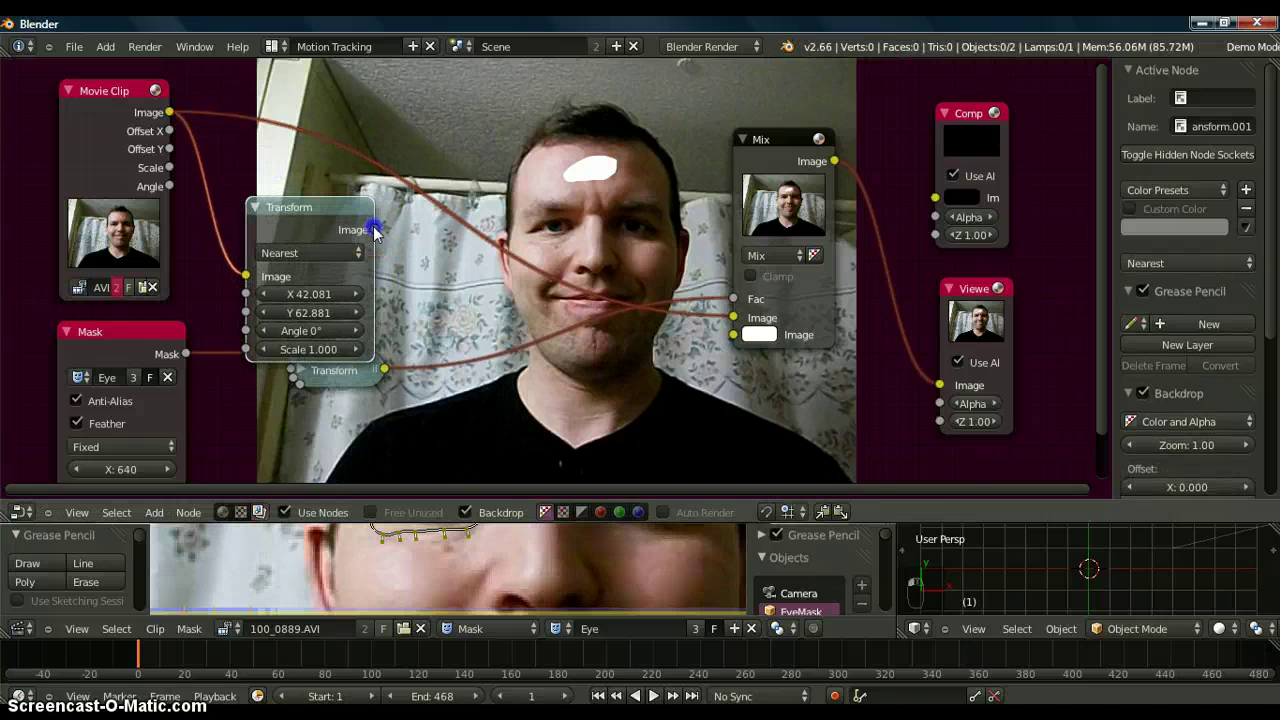
- Route the Transform copy into Mix's first Image input, the clip into the second, and collapse the copy
{"action": "left_click_drag", "start_coordinate": [615, 305], "coordinate": [736, 338]}
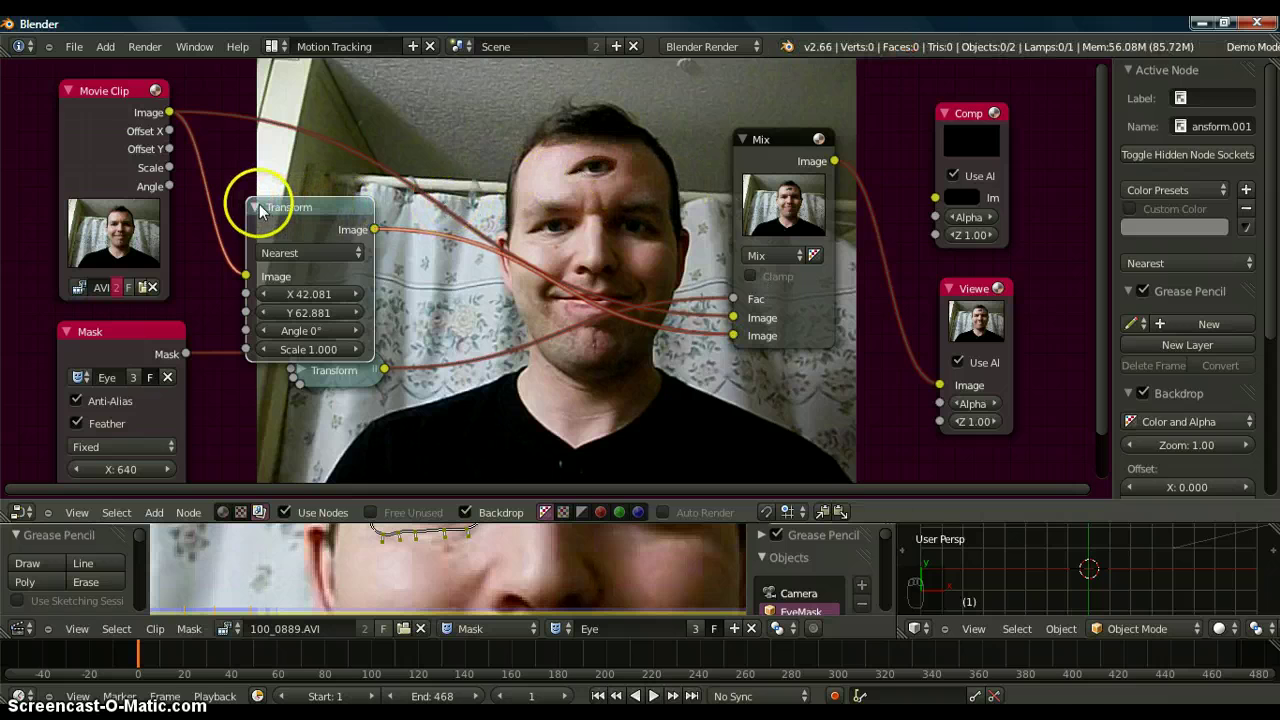
{"action": "left_click_drag", "start_coordinate": [258, 208], "coordinate": [274, 148]}
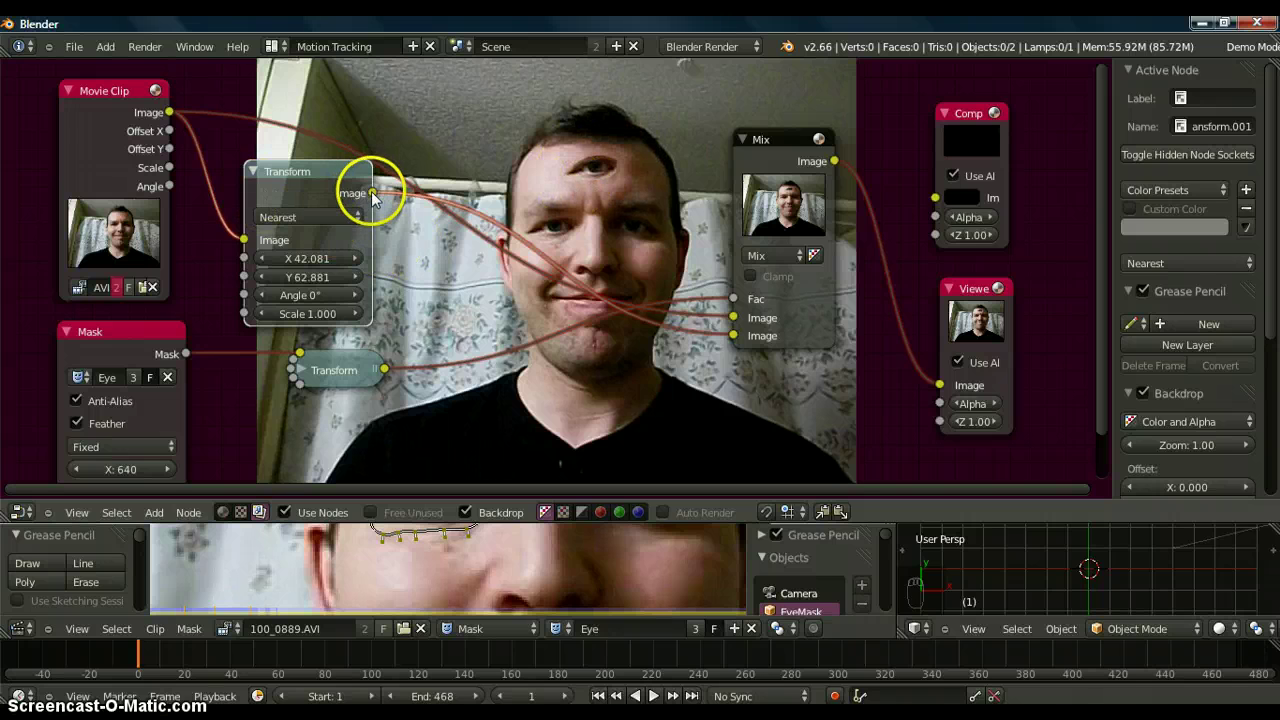
{"action": "left_click_drag", "start_coordinate": [372, 193], "coordinate": [731, 314]}
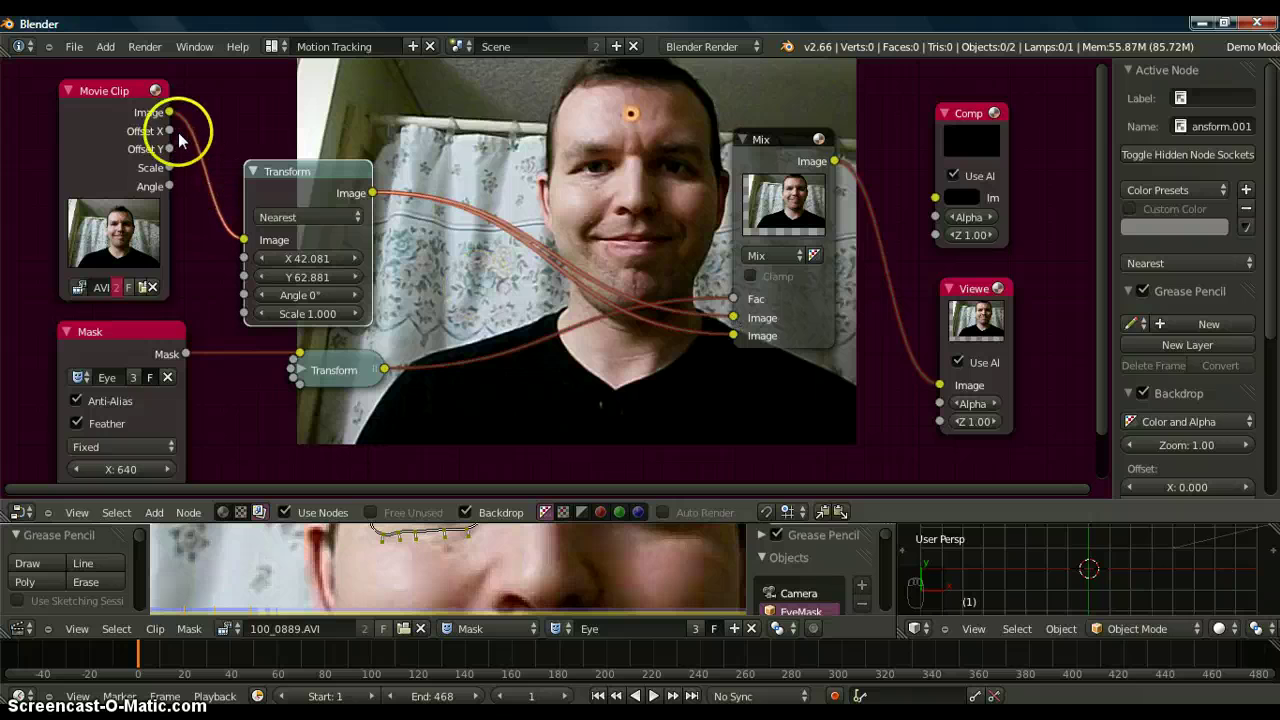
{"action": "left_click_drag", "start_coordinate": [565, 248], "coordinate": [735, 318]}
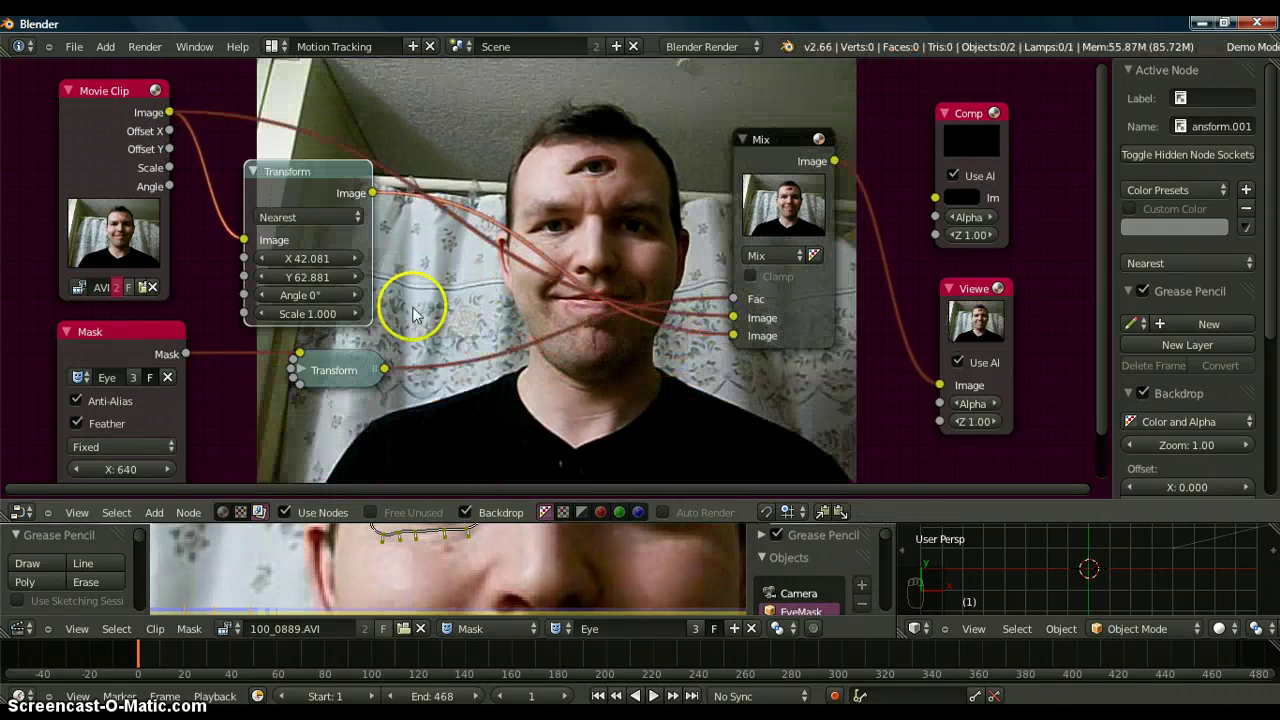
{"action": "left_click", "coordinate": [256, 172]}
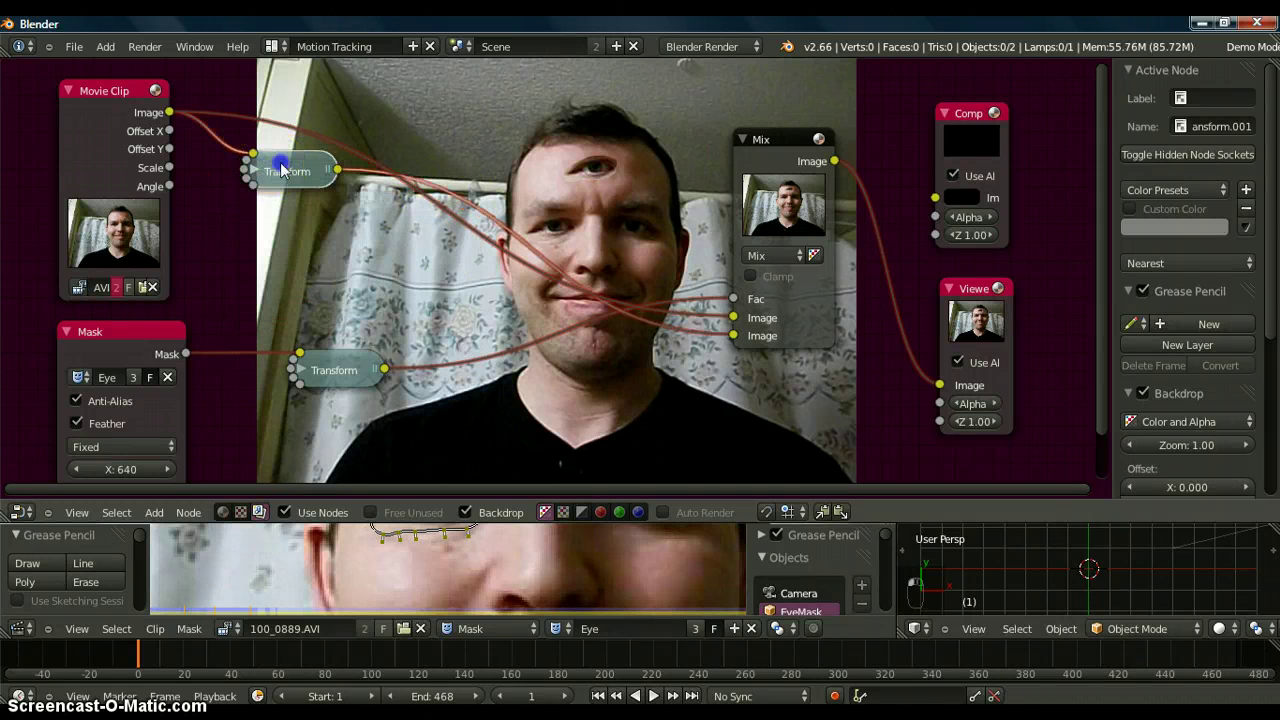
{"action": "left_click_drag", "start_coordinate": [273, 196], "coordinate": [270, 274]}
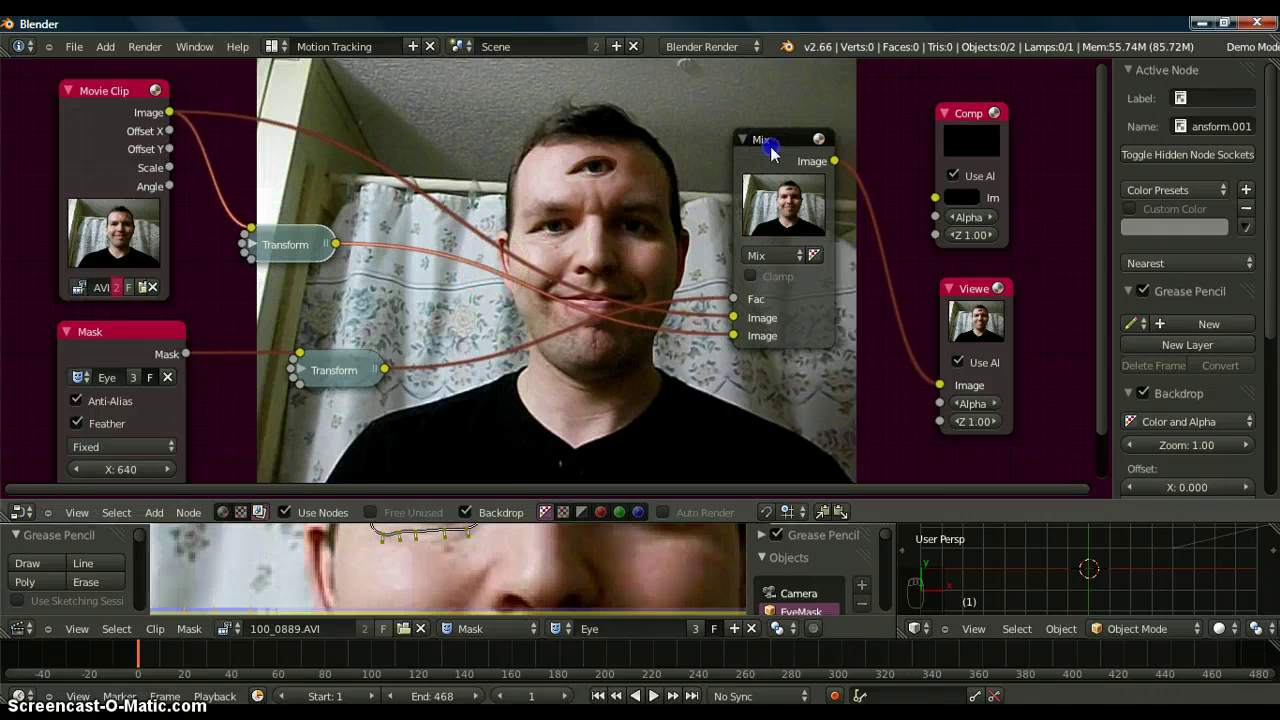
{"action": "left_click_drag", "start_coordinate": [780, 142], "coordinate": [793, 175]}
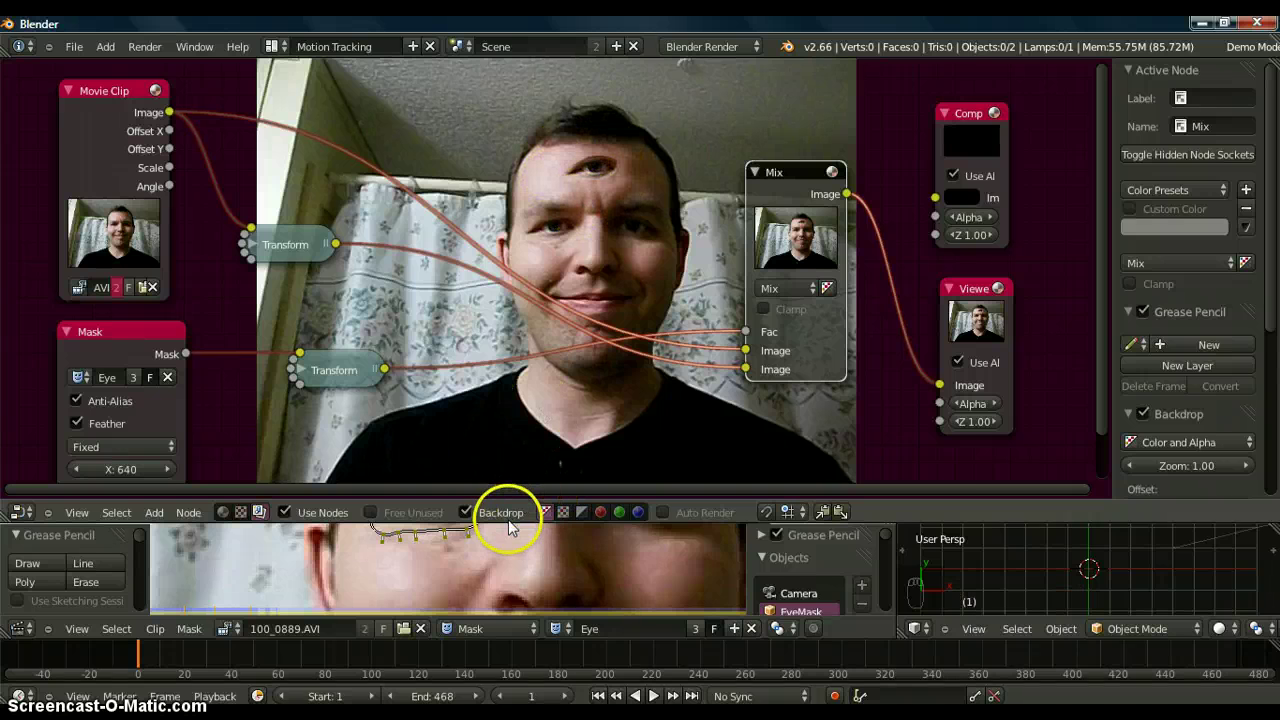
- Select all Eye mask points and widen their feather with Alt+S
{"action": "left_click_drag", "start_coordinate": [510, 518], "coordinate": [516, 317]}
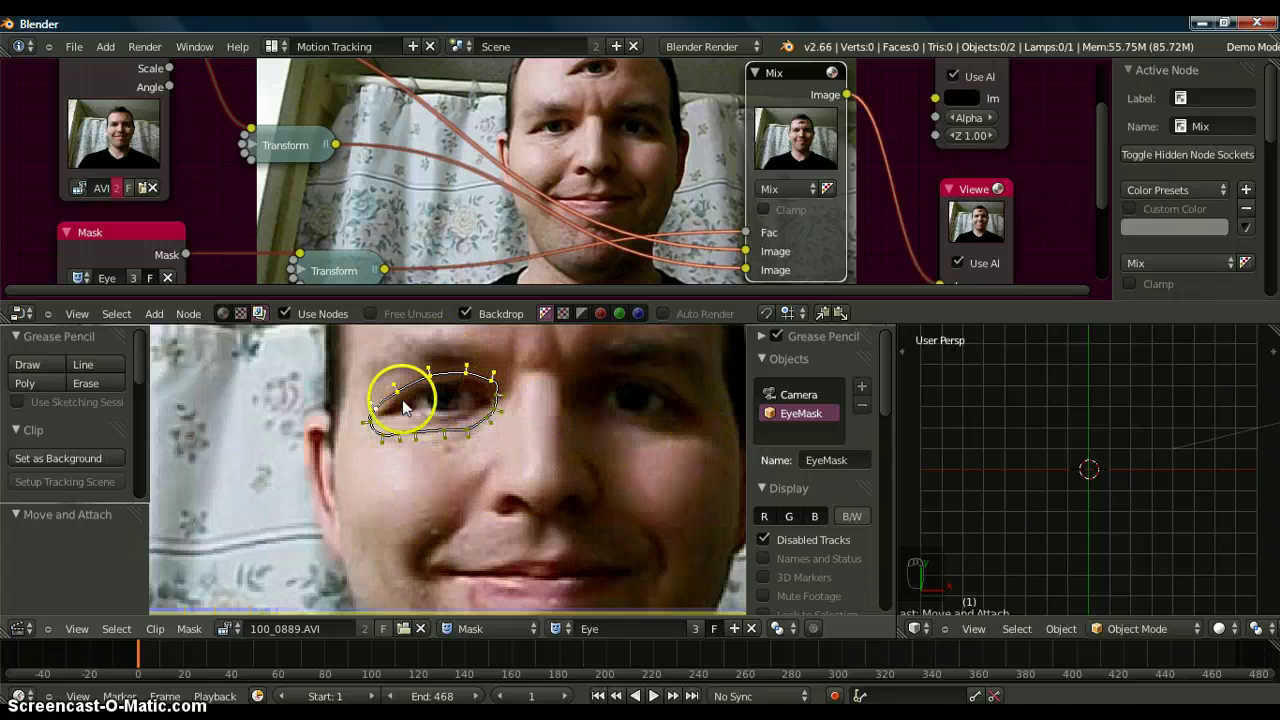
{"action": "key", "text": "a"}
{"action": "key", "text": "a"}
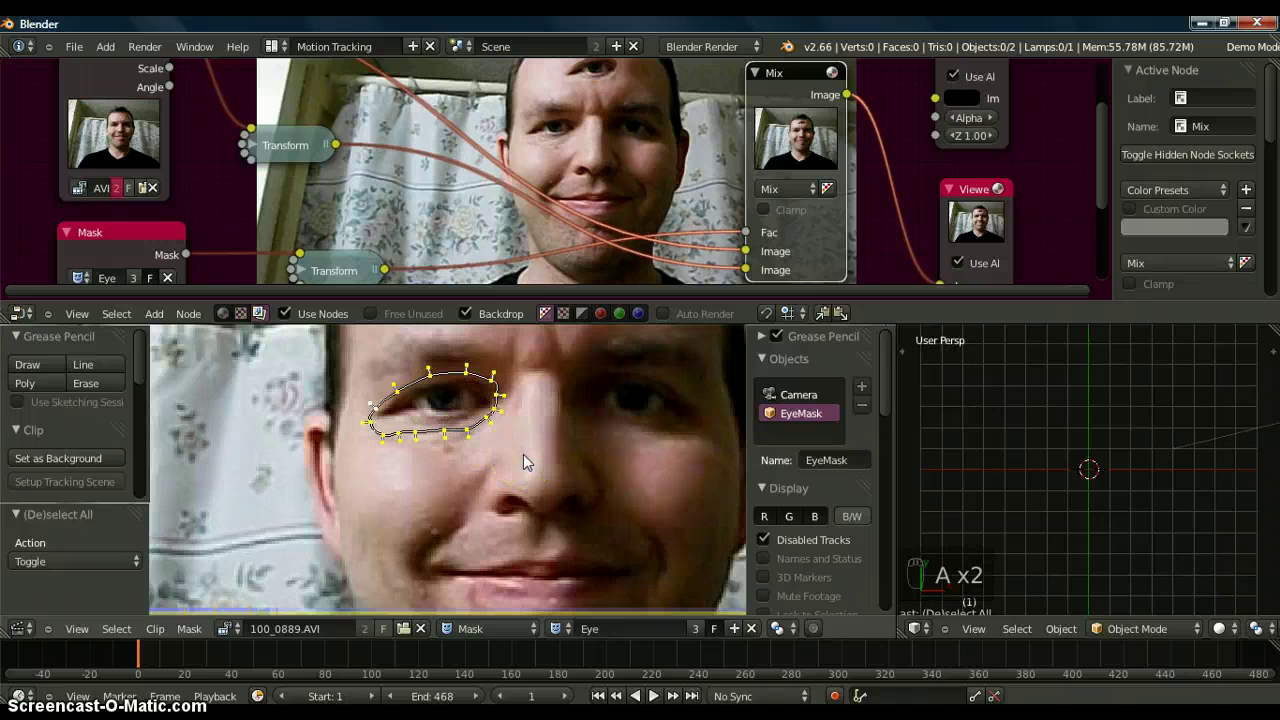
{"action": "key", "text": "alt+s"}
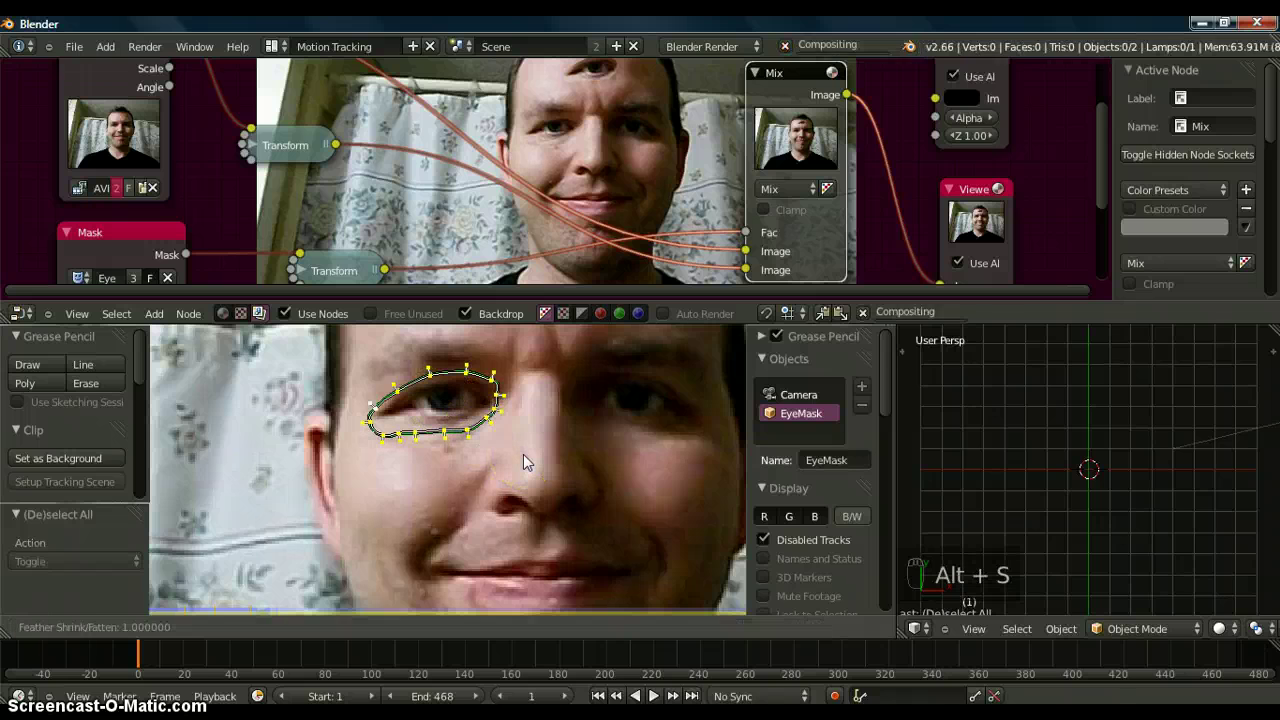
{"action": "left_click", "coordinate": [540, 460]}
{"action": "left_click_drag", "start_coordinate": [555, 475], "coordinate": [616, 500]}
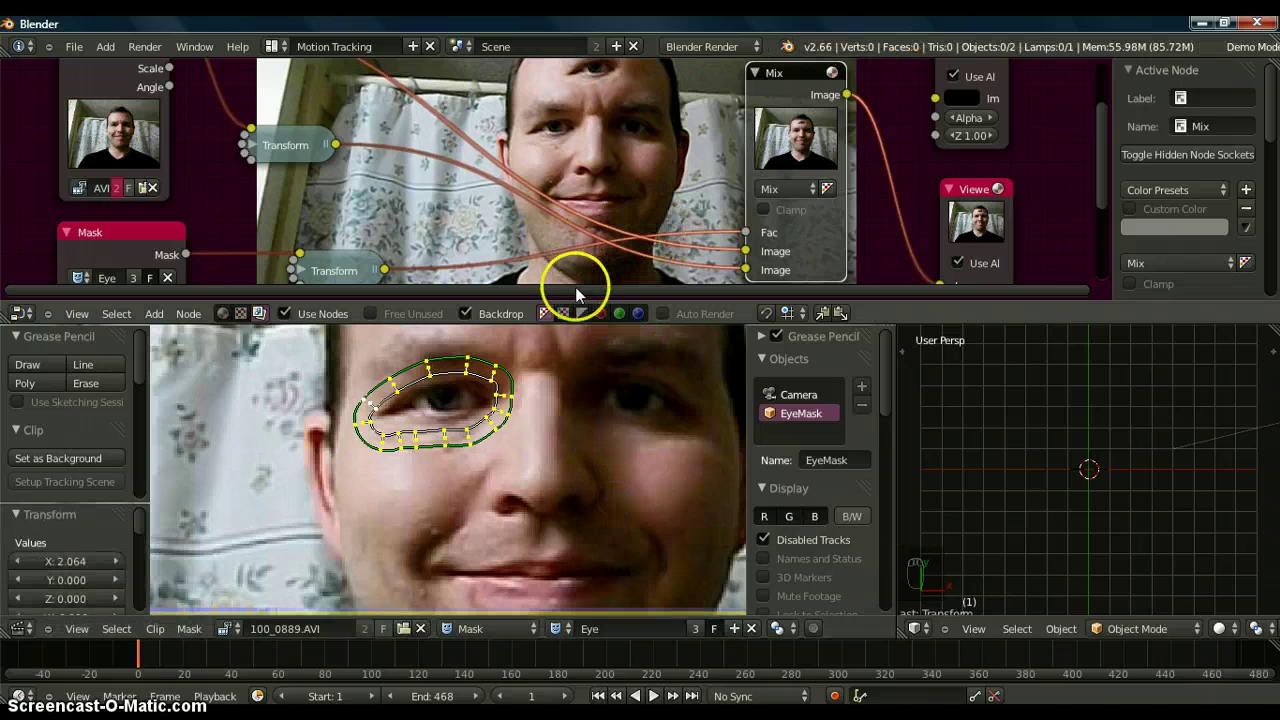
{"action": "left_click_drag", "start_coordinate": [582, 343], "coordinate": [586, 492]}
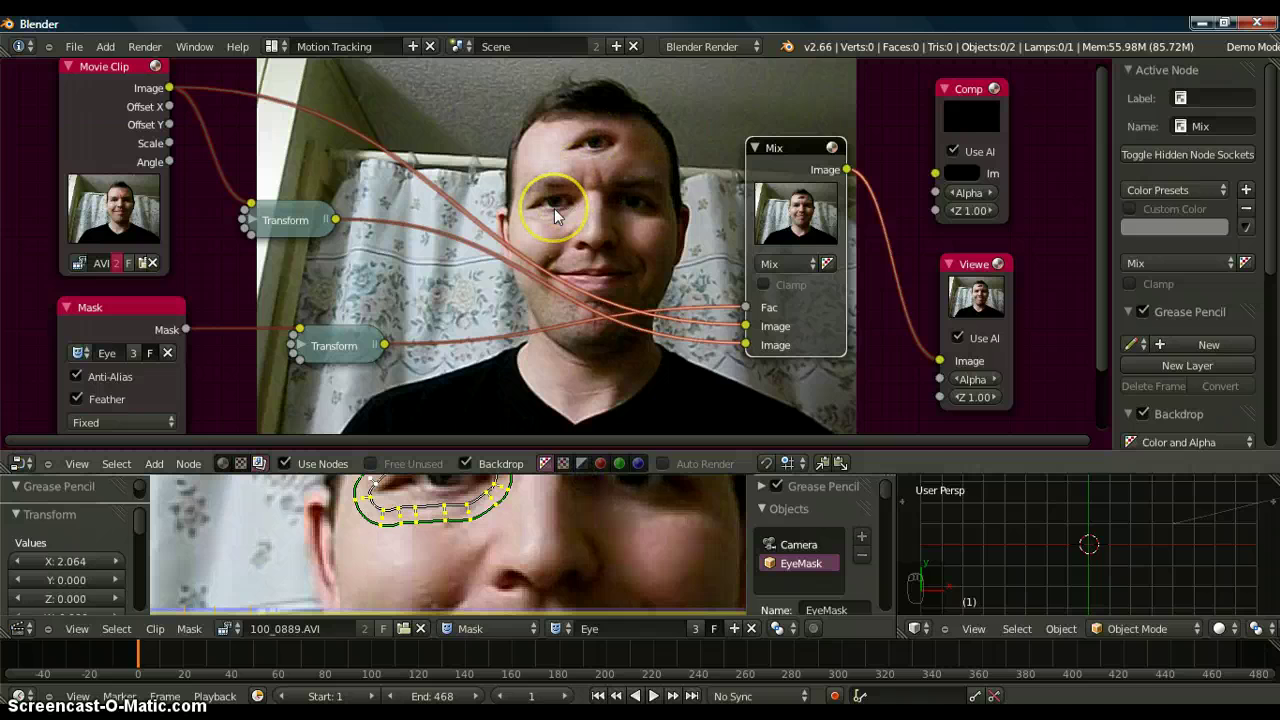
{"action": "key", "text": "Right"}
{"action": "key", "text": "Right"}
{"action": "key", "text": "Right"}
{"action": "key", "text": "Right"}
{"action": "key", "text": "Right"}
{"action": "key", "text": "Right"}
{"action": "key", "text": "Right"}
{"action": "key", "text": "Right"}
{"action": "key", "text": "Right"}
{"action": "key", "text": "Right"}
{"action": "key", "text": "Right"}
{"action": "key", "text": "Right"}
{"action": "key", "text": "Right"}
{"action": "key", "text": "Right"}
{"action": "key", "text": "Right"}
{"action": "key", "text": "Right"}
{"action": "key", "text": "Right"}
{"action": "key", "text": "Right"}
{"action": "key", "text": "Right"}
{"action": "key", "text": "Right"}
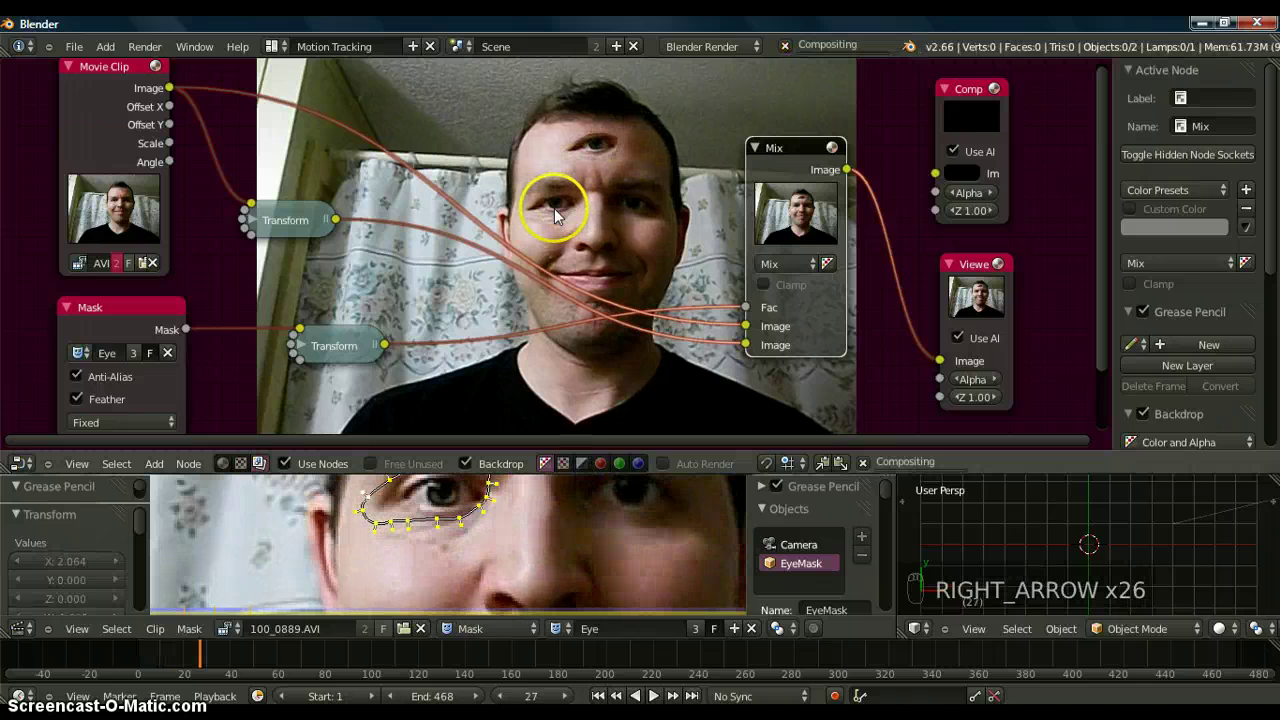
{"action": "key", "text": "Left"}
{"action": "key", "text": "Left"}
{"action": "key", "text": "Left"}
{"action": "key", "text": "Left"}
{"action": "key", "text": "Left"}
{"action": "key", "text": "Left"}
{"action": "key", "text": "Left"}
{"action": "key", "text": "Left"}
{"action": "key", "text": "Left"}
{"action": "key", "text": "Left"}
{"action": "key", "text": "Left"}
{"action": "key", "text": "Left"}
{"action": "key", "text": "Left"}
{"action": "key", "text": "Left"}
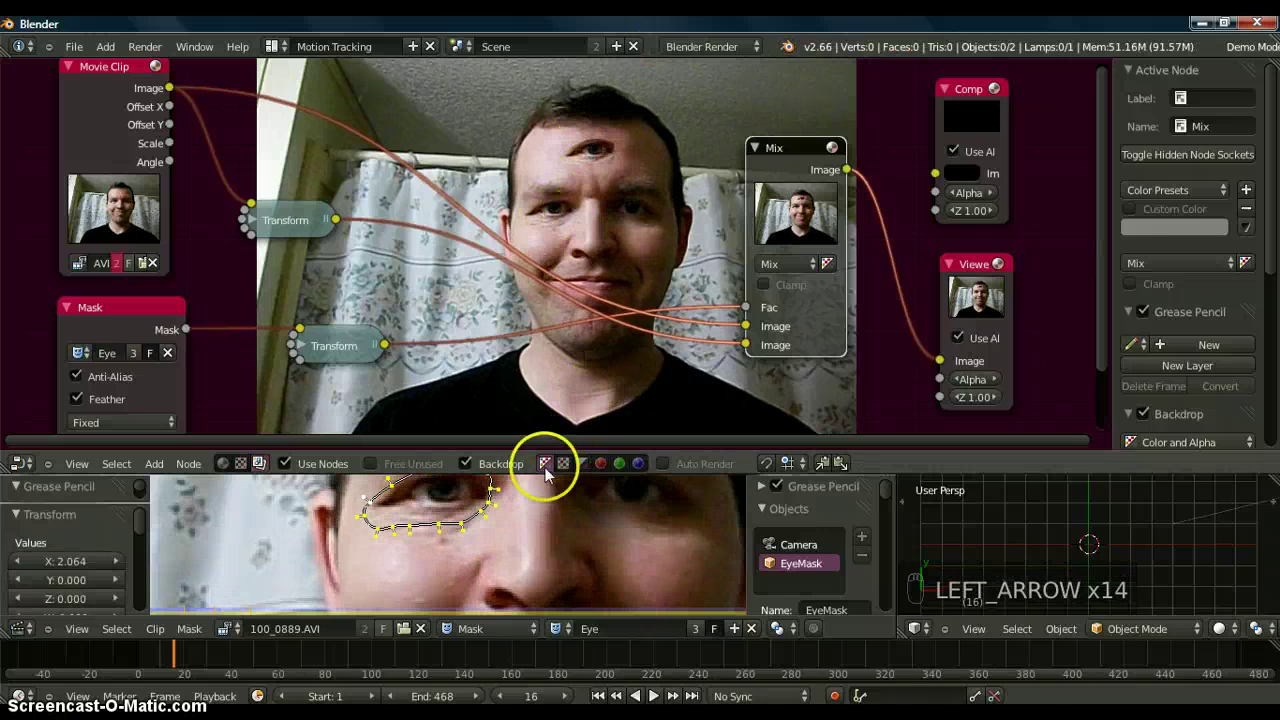
{"action": "left_click_drag", "start_coordinate": [542, 462], "coordinate": [524, 262]}
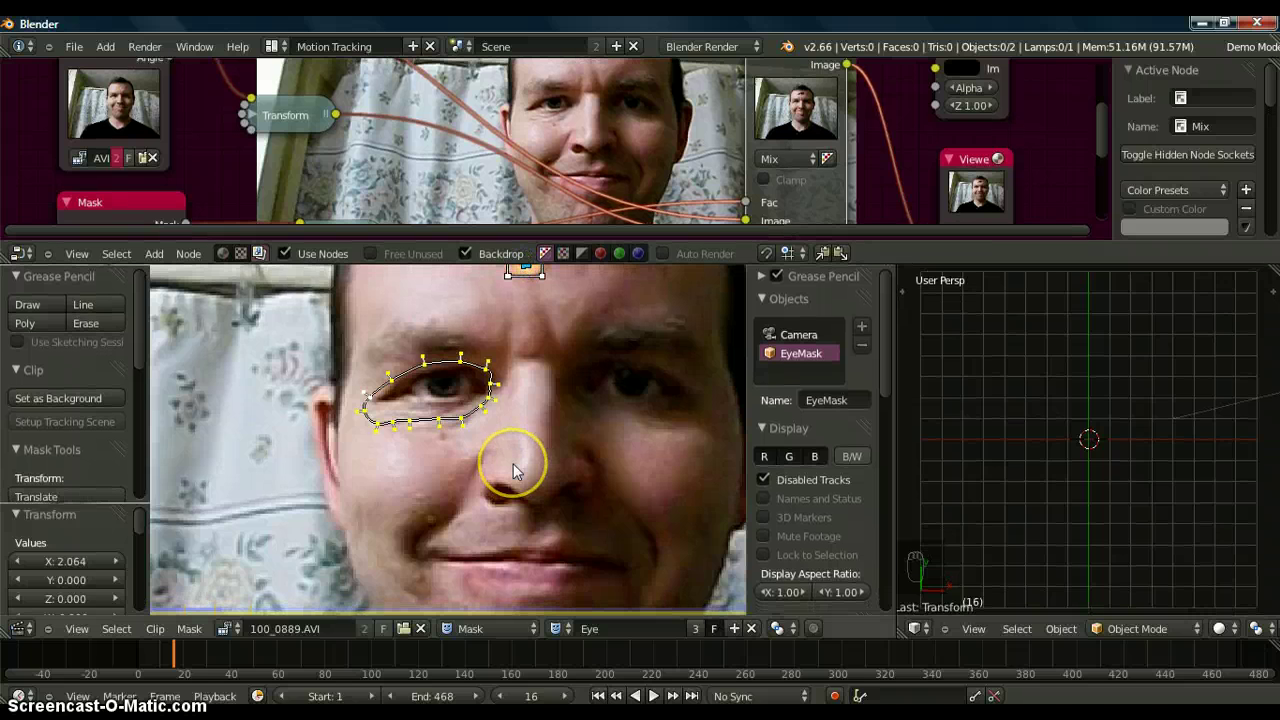
{"action": "key", "text": "alt+s"}
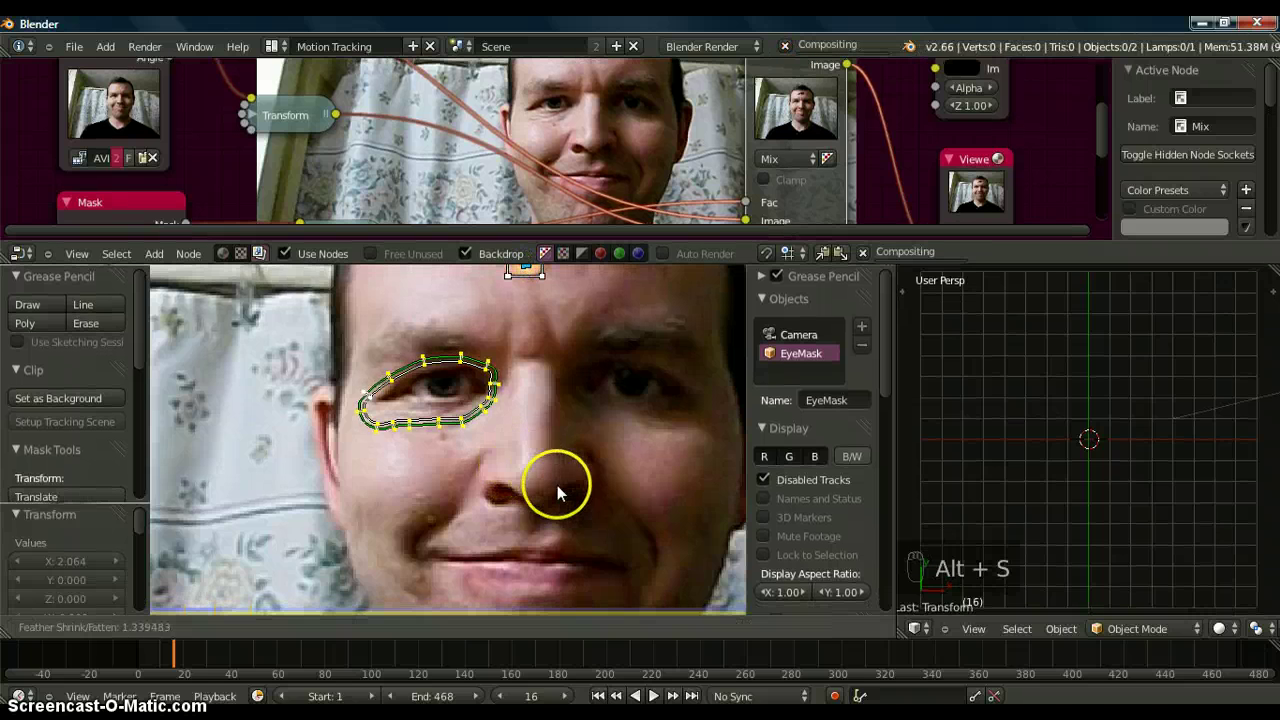
{"action": "left_click", "coordinate": [613, 528]}
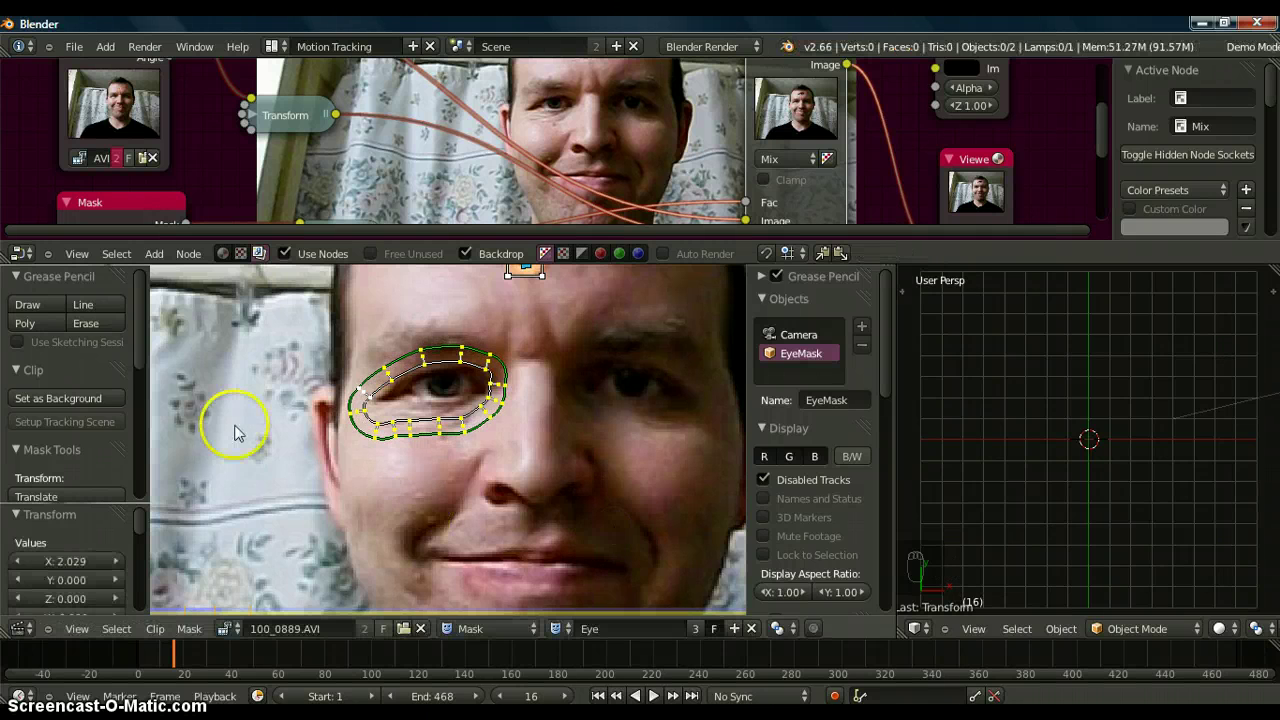
- Reset the mask's feather animation and enlarge the compositor area
{"action": "left_click_drag", "start_coordinate": [145, 318], "coordinate": [134, 470]}
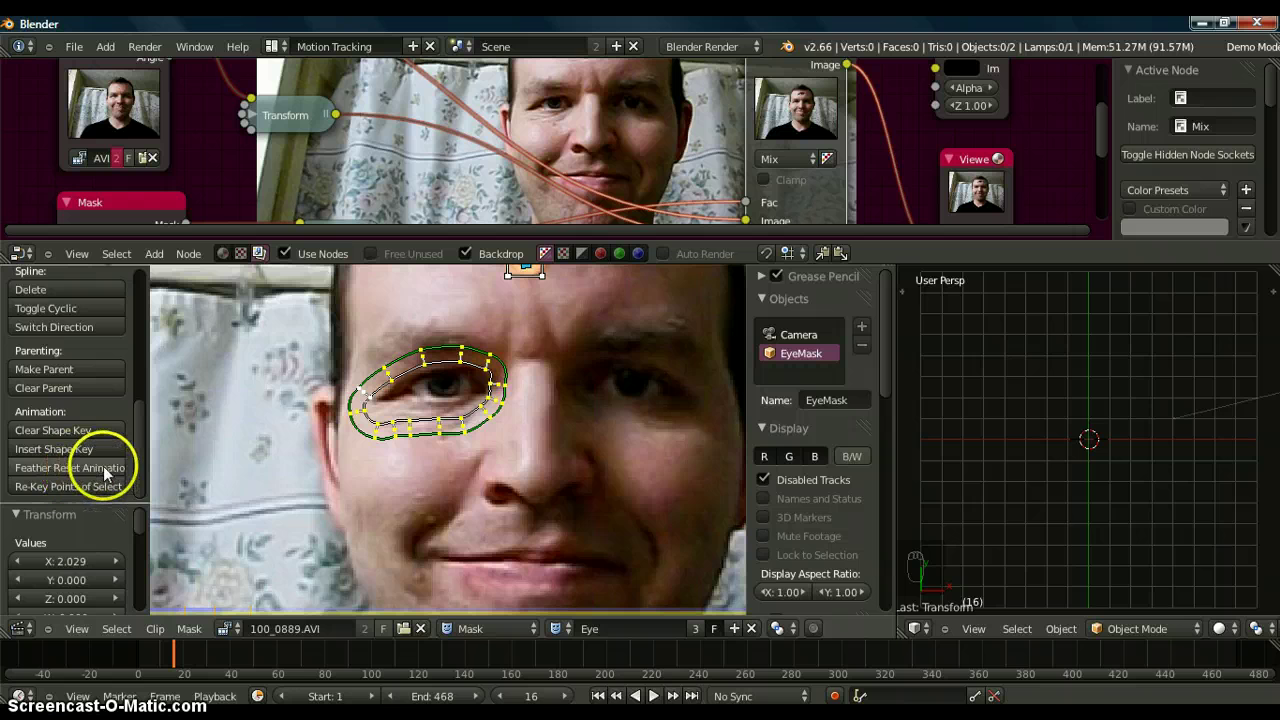
{"action": "left_click", "coordinate": [105, 469]}
{"action": "left_click", "coordinate": [491, 489]}
{"action": "left_click", "coordinate": [553, 333]}
{"action": "left_click", "coordinate": [557, 343]}
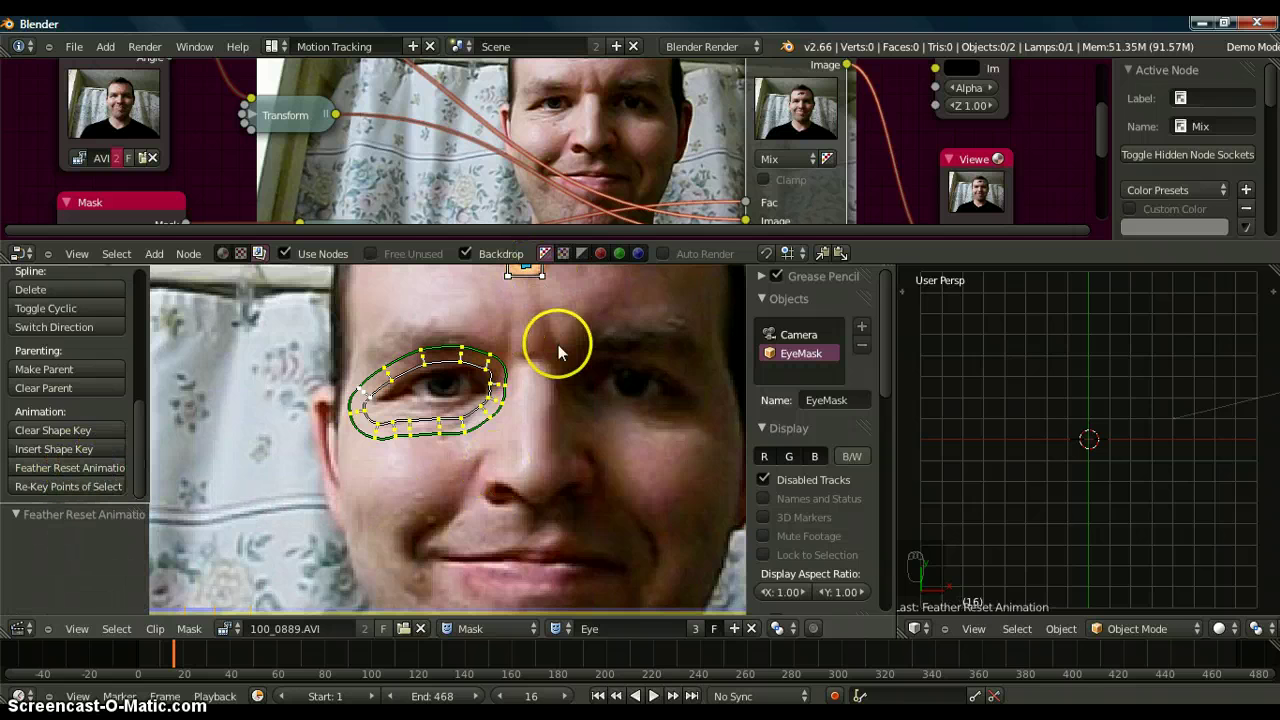
{"action": "left_click", "coordinate": [583, 258]}
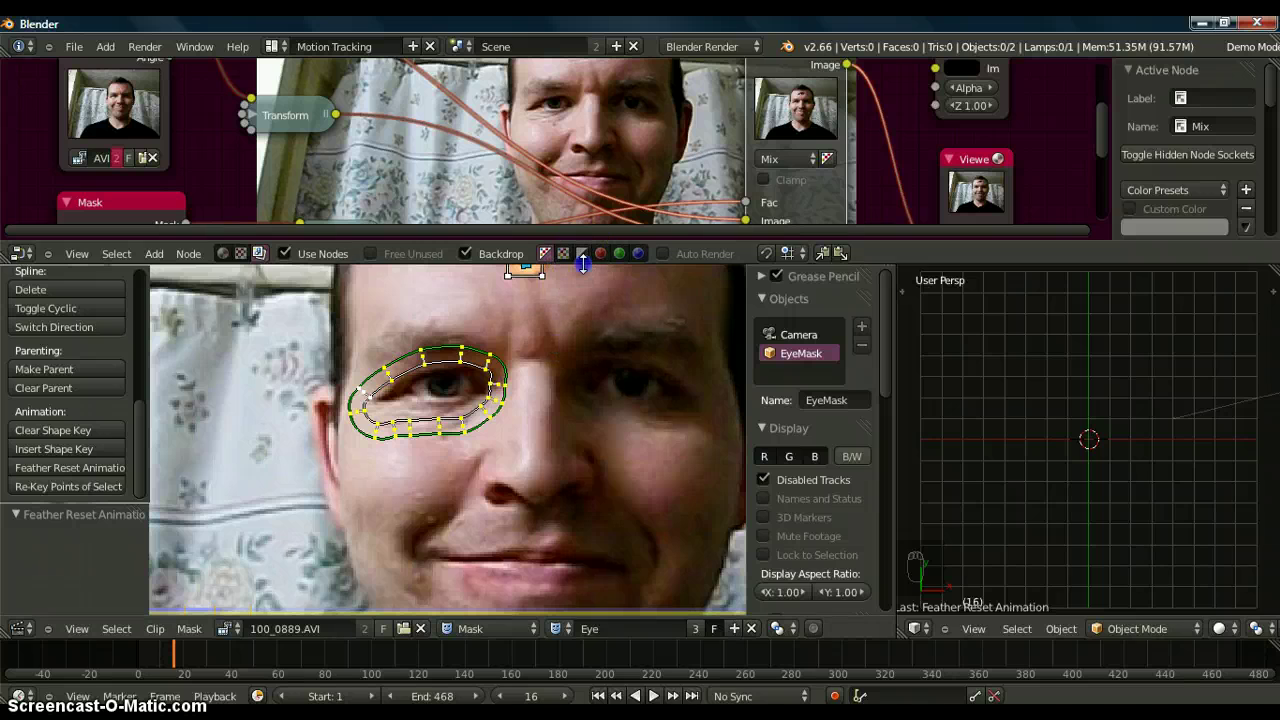
{"action": "left_click_drag", "start_coordinate": [583, 243], "coordinate": [587, 465]}
{"action": "left_click", "coordinate": [537, 272]}
- Advance to frame 75, test-render, then link the Mix output to the Composite Image input
{"action": "key", "text": "Right"}
{"action": "key", "text": "Right"}
{"action": "key", "text": "Right"}
{"action": "key", "text": "Right"}
{"action": "key", "text": "Right"}
{"action": "key", "text": "Right"}
{"action": "key", "text": "Right"}
{"action": "key", "text": "Right"}
{"action": "key", "text": "Right"}
{"action": "key", "text": "Right"}
{"action": "key", "text": "Right"}
{"action": "key", "text": "Right"}
{"action": "key", "text": "Right"}
{"action": "key", "text": "Right"}
{"action": "key", "text": "Right"}
{"action": "key", "text": "Right"}
{"action": "key", "text": "Right"}
{"action": "key", "text": "Right"}
{"action": "key", "text": "Right"}
{"action": "key", "text": "Right"}
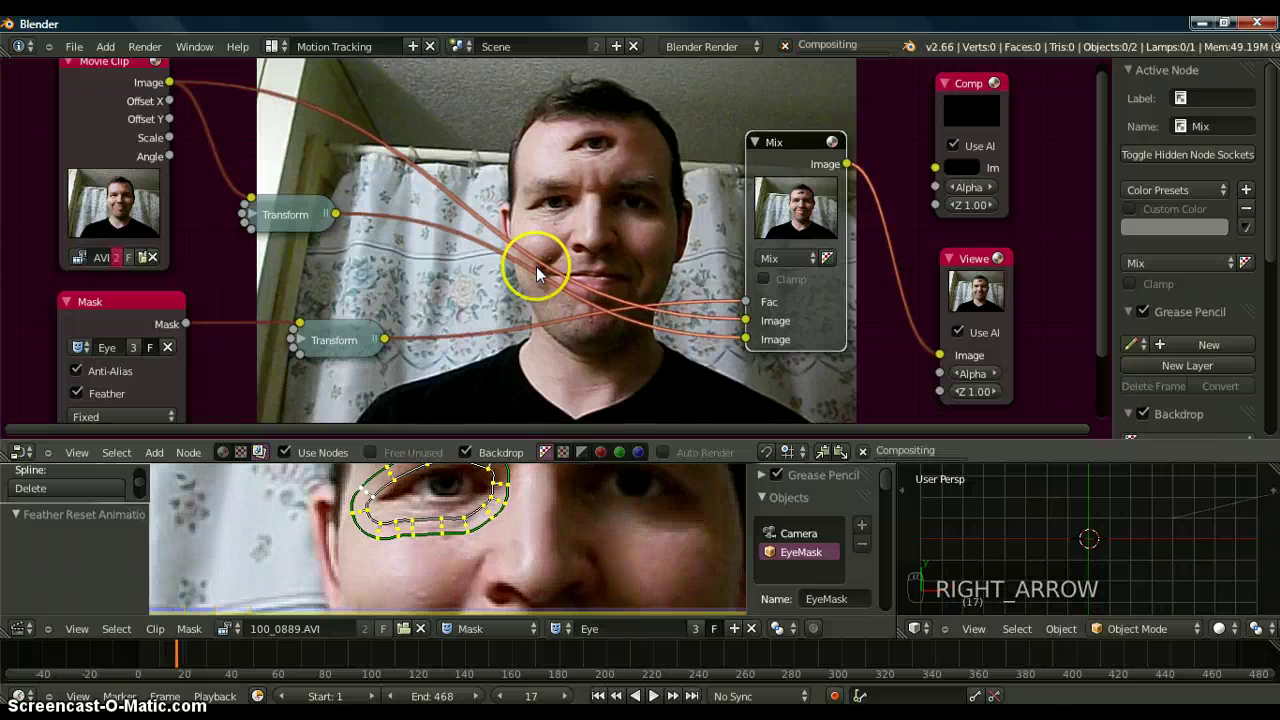
{"action": "key", "text": "Right"}
{"action": "key", "text": "Right"}
{"action": "key", "text": "Right"}
{"action": "key", "text": "Right"}
{"action": "key", "text": "Right"}
{"action": "key", "text": "Right"}
{"action": "key", "text": "Right"}
{"action": "key", "text": "Right"}
{"action": "key", "text": "Right"}
{"action": "key", "text": "Right"}
{"action": "key", "text": "Right"}
{"action": "key", "text": "Right"}
{"action": "key", "text": "Right"}
{"action": "key", "text": "Right"}
{"action": "key", "text": "Right"}
{"action": "key", "text": "Right"}
{"action": "key", "text": "Right"}
{"action": "key", "text": "Right"}
{"action": "key", "text": "Right"}
{"action": "key", "text": "Right"}
{"action": "key", "text": "Right"}
{"action": "key", "text": "Right"}
{"action": "key", "text": "Right"}
{"action": "key", "text": "Right"}
{"action": "key", "text": "Right"}
{"action": "key", "text": "Right"}
{"action": "key", "text": "Right"}
{"action": "key", "text": "Right"}
{"action": "key", "text": "Right"}
{"action": "key", "text": "Right"}
{"action": "key", "text": "Right"}
{"action": "key", "text": "Right"}
{"action": "key", "text": "Right"}
{"action": "key", "text": "Right"}
{"action": "key", "text": "Right"}
{"action": "key", "text": "Right"}
{"action": "key", "text": "Right"}
{"action": "key", "text": "Right"}
{"action": "key", "text": "Right"}
{"action": "key", "text": "Right"}
{"action": "key", "text": "Right"}
{"action": "key", "text": "Right"}
{"action": "key", "text": "Right"}
{"action": "key", "text": "Right"}
{"action": "key", "text": "Right"}
{"action": "key", "text": "Right"}
{"action": "key", "text": "Right"}
{"action": "key", "text": "Right"}
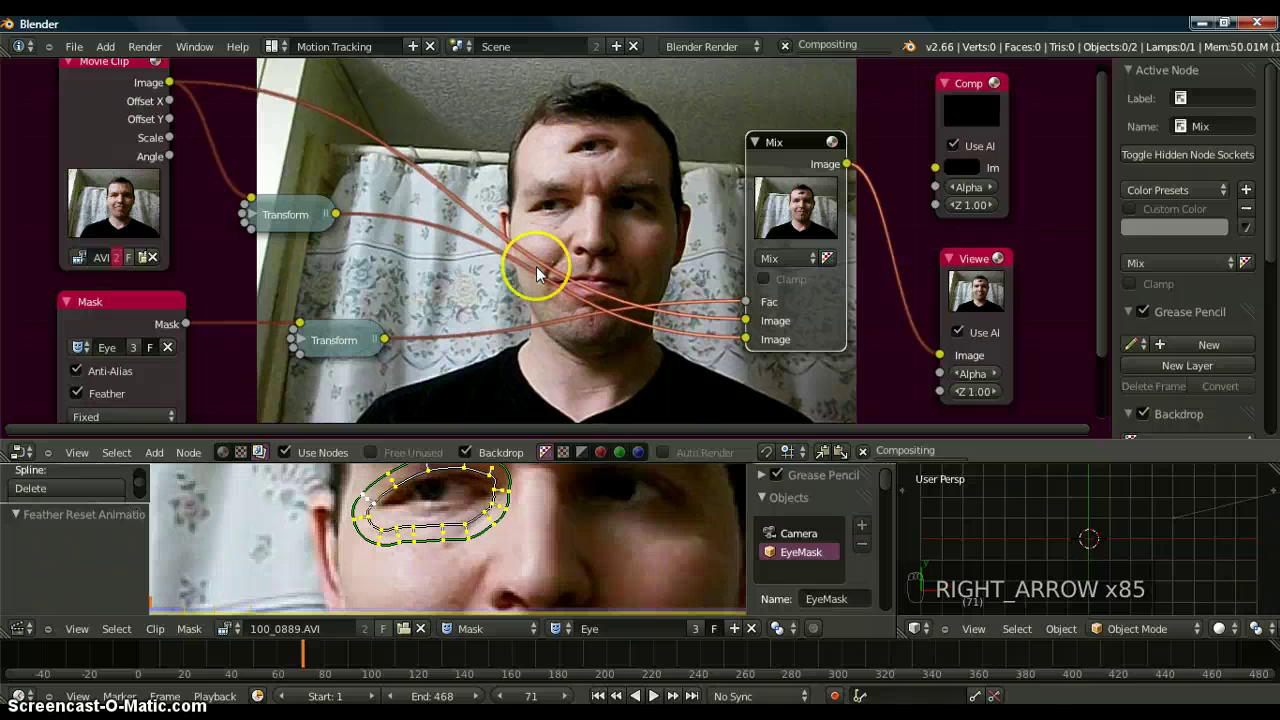
{"action": "key", "text": "Right"}
{"action": "key", "text": "Right"}
{"action": "key", "text": "Right"}
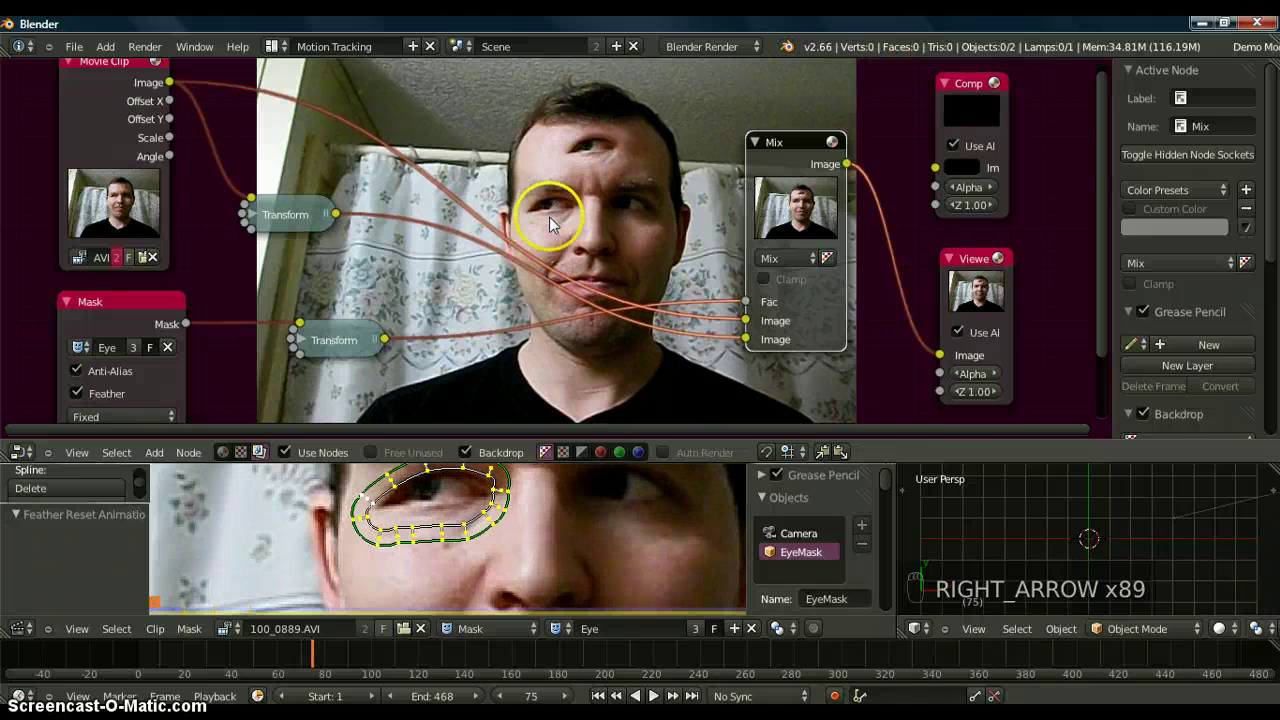
{"action": "key", "text": "F12"}
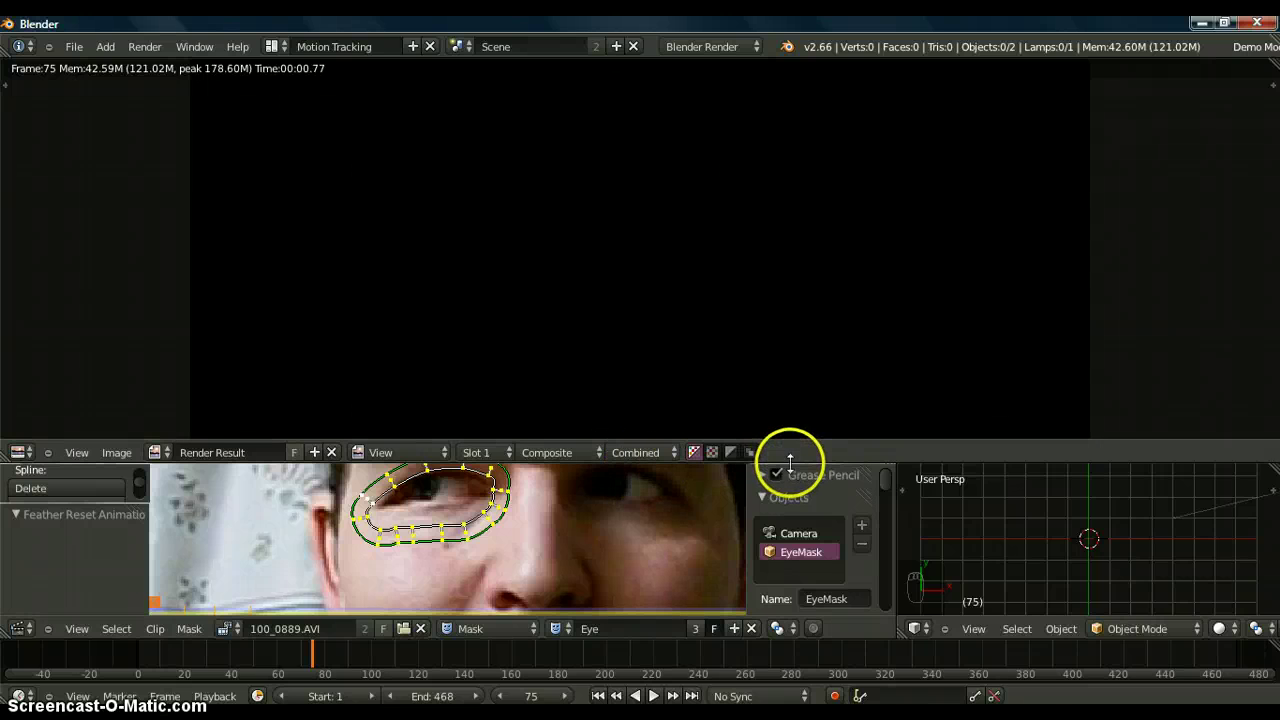
{"action": "left_click_drag", "start_coordinate": [788, 463], "coordinate": [668, 373]}
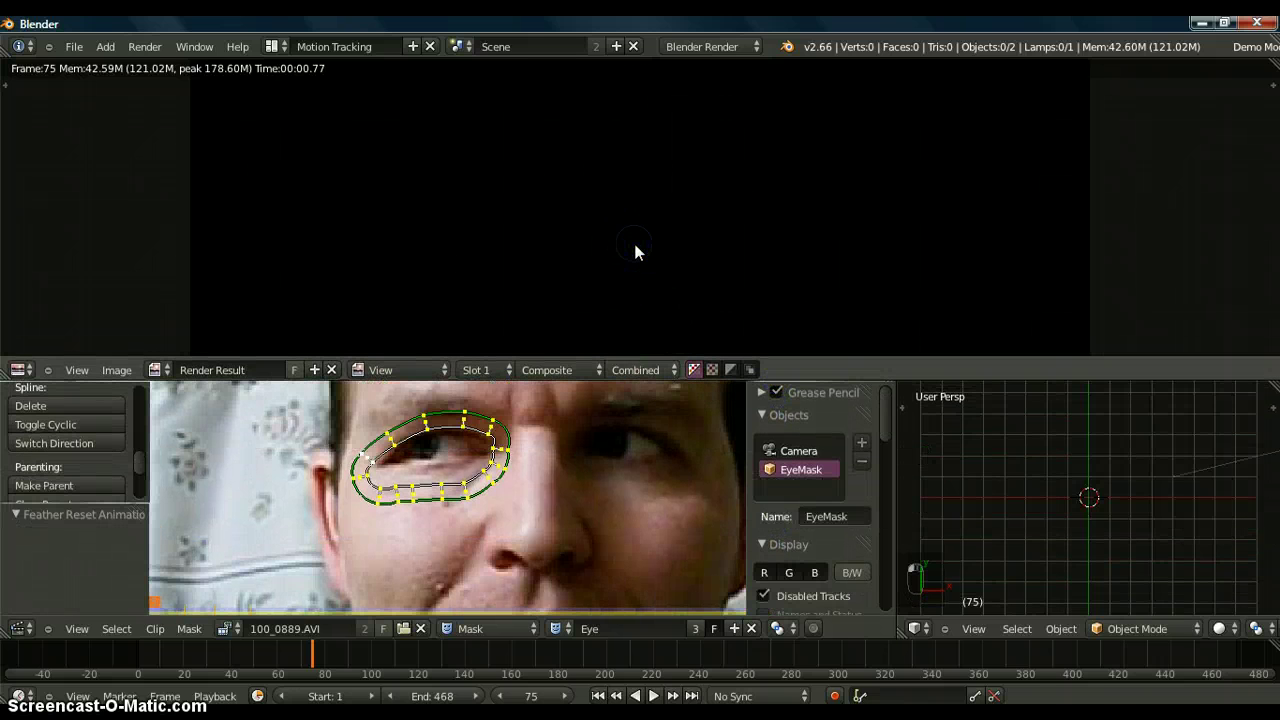
{"action": "key", "text": "Escape"}
{"action": "left_click_drag", "start_coordinate": [846, 122], "coordinate": [937, 130]}
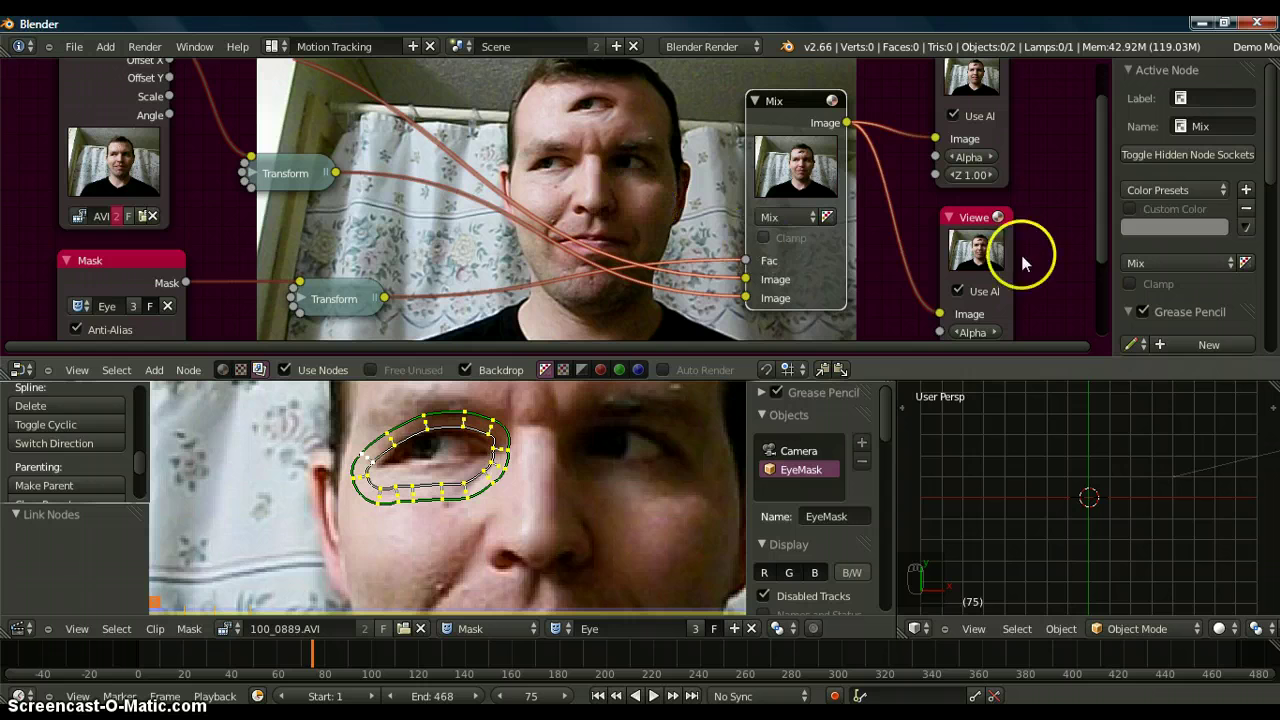
- Render frame 75 and zoom into the Render Result to inspect the forehead eye
{"action": "key", "text": "F12"}
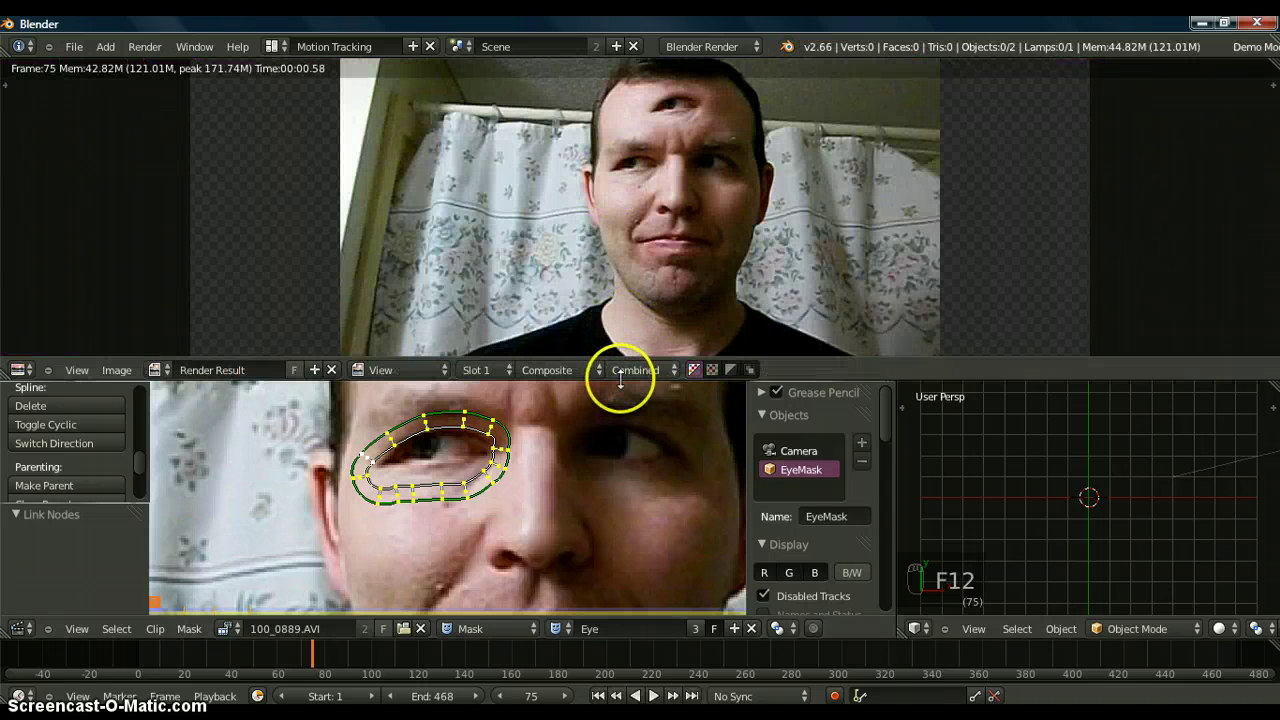
{"action": "left_click_drag", "start_coordinate": [617, 382], "coordinate": [617, 492]}
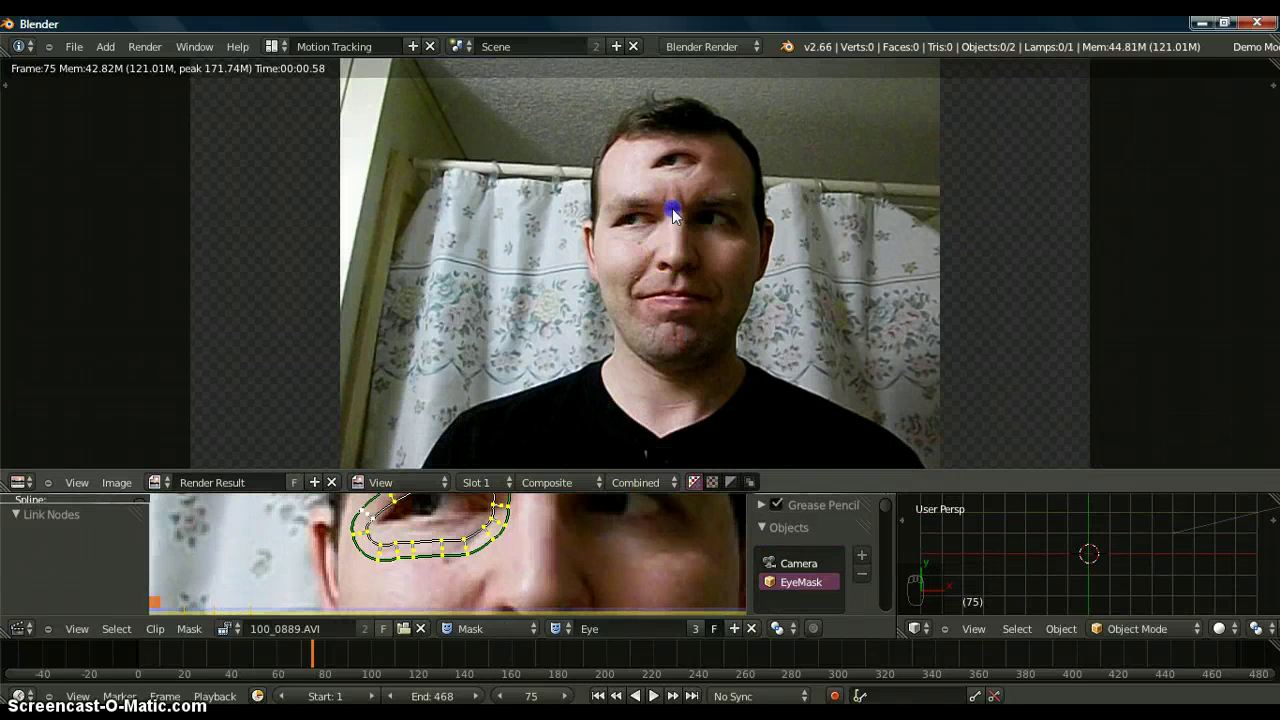
{"action": "scroll", "coordinate": [676, 218], "scroll_direction": "up", "scroll_amount": 1}
{"action": "scroll", "coordinate": [672, 208], "scroll_direction": "up", "scroll_amount": 1}
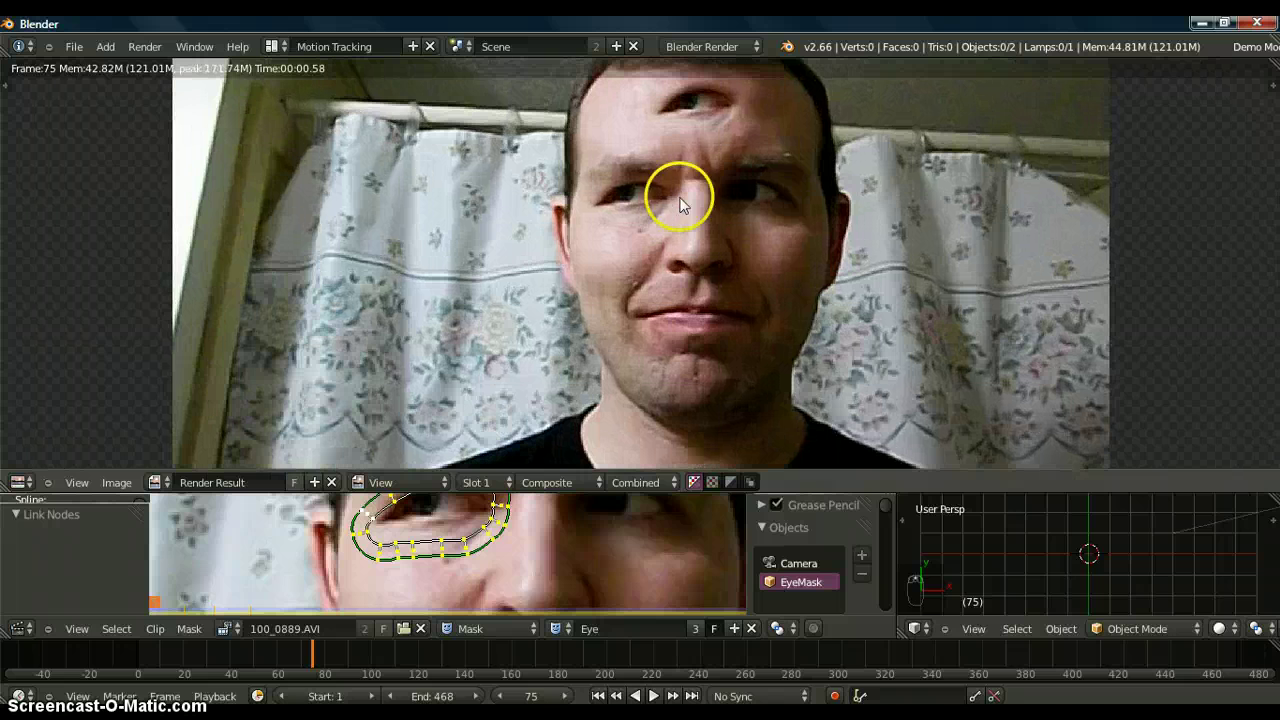
{"action": "scroll", "coordinate": [685, 278], "scroll_direction": "up", "scroll_amount": 3}
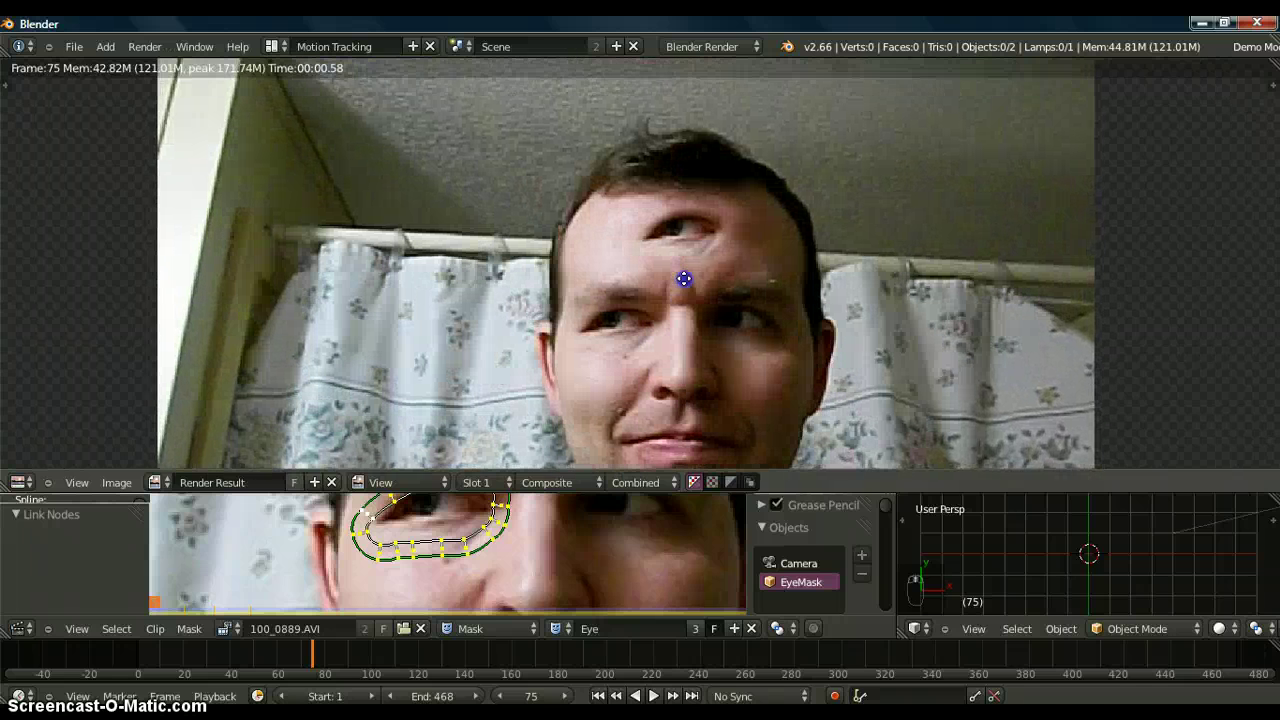
{"action": "scroll", "coordinate": [701, 237], "scroll_direction": "up", "scroll_amount": 1}
{"action": "scroll", "coordinate": [694, 340], "scroll_direction": "up", "scroll_amount": 1}
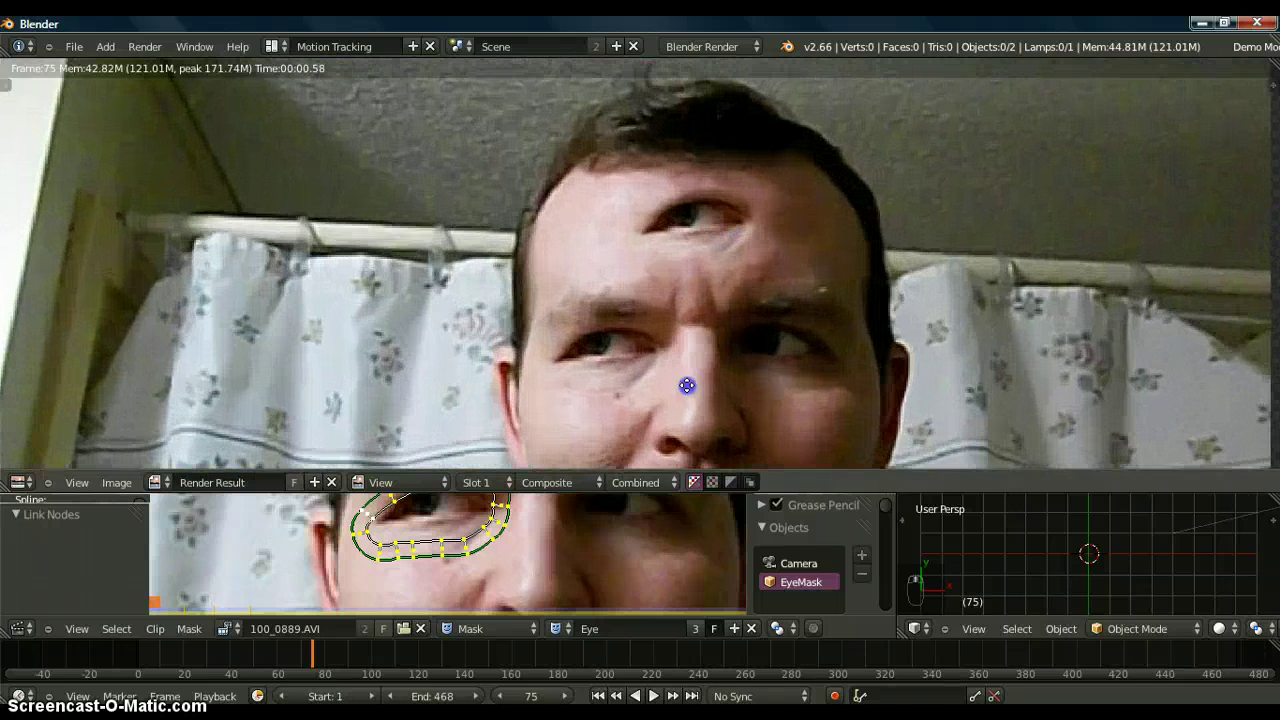
{"action": "scroll", "coordinate": [749, 294], "scroll_direction": "down", "scroll_amount": 1}
{"action": "scroll", "coordinate": [655, 280], "scroll_direction": "right", "scroll_amount": 2}
{"action": "scroll", "coordinate": [655, 280], "scroll_direction": "right", "scroll_amount": 1}
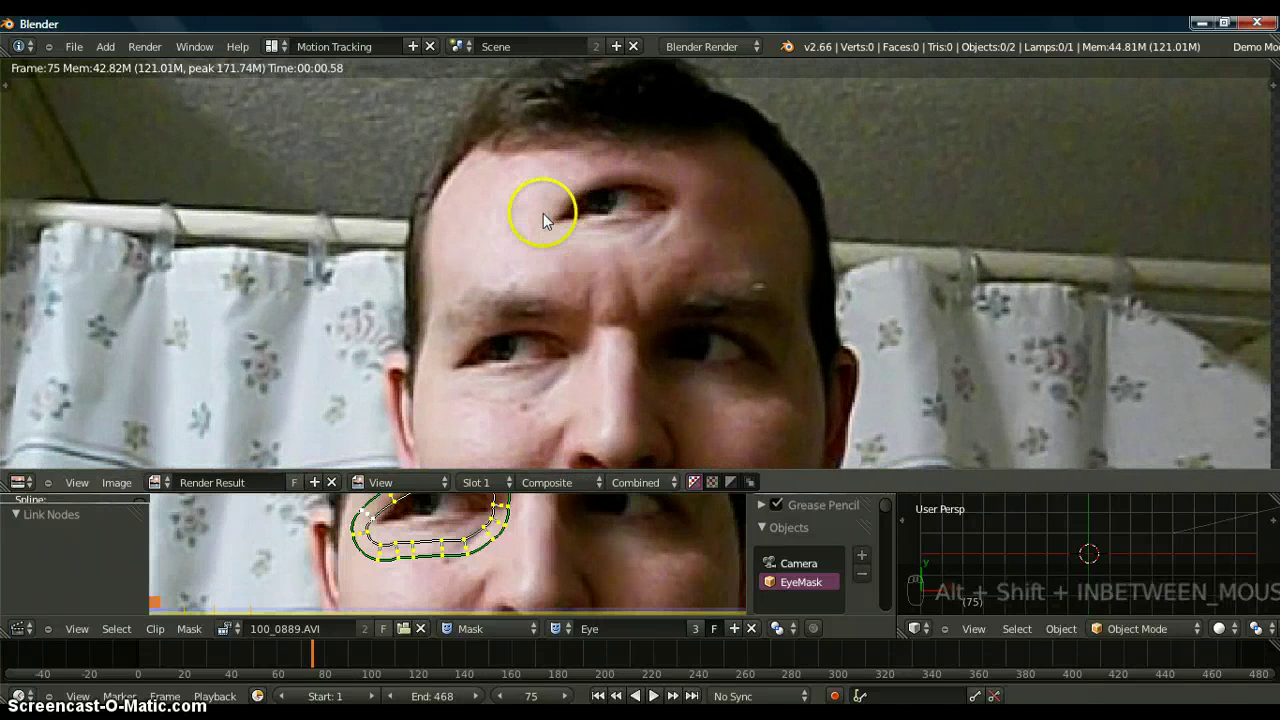
{"action": "middle_click_drag", "start_coordinate": [588, 366], "coordinate": [618, 243], "text": "ctrl"}
- Expand the clip Transform node and set its Scale to 1.2
{"action": "key", "text": "F11"}
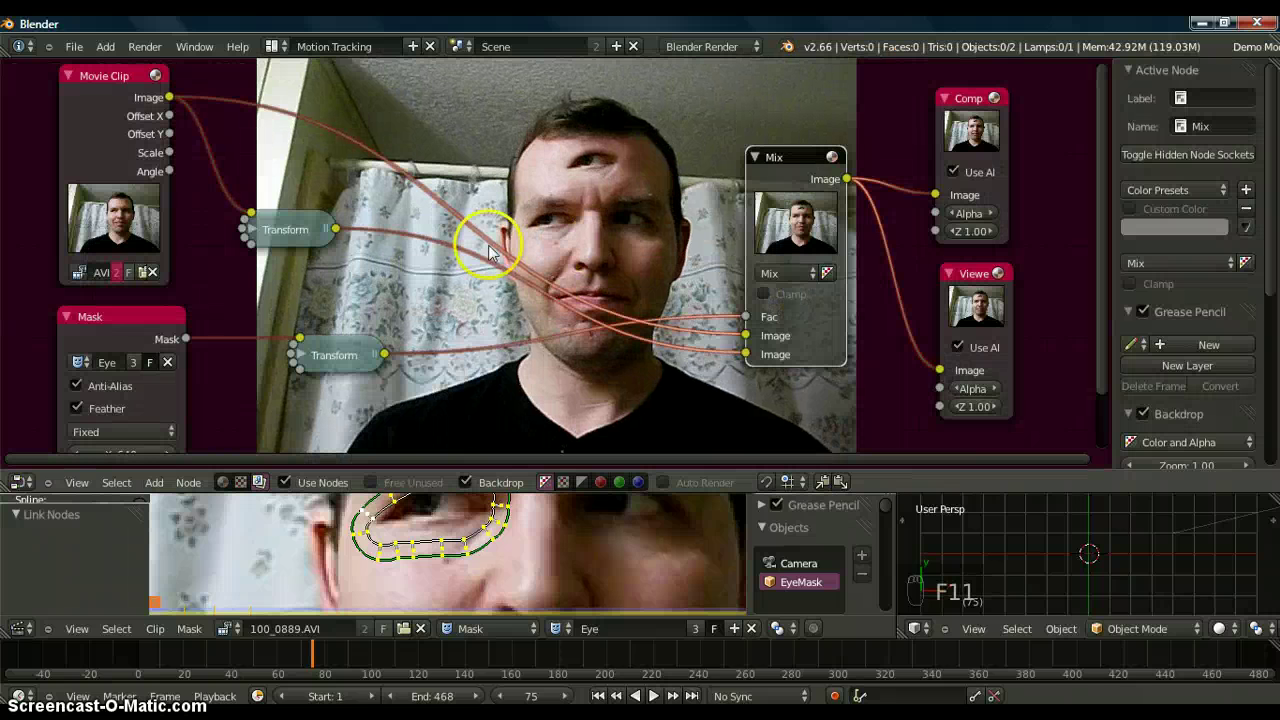
{"action": "left_click", "coordinate": [252, 228]}
{"action": "left_click", "coordinate": [284, 232]}
{"action": "left_click_drag", "start_coordinate": [284, 235], "coordinate": [300, 125]}
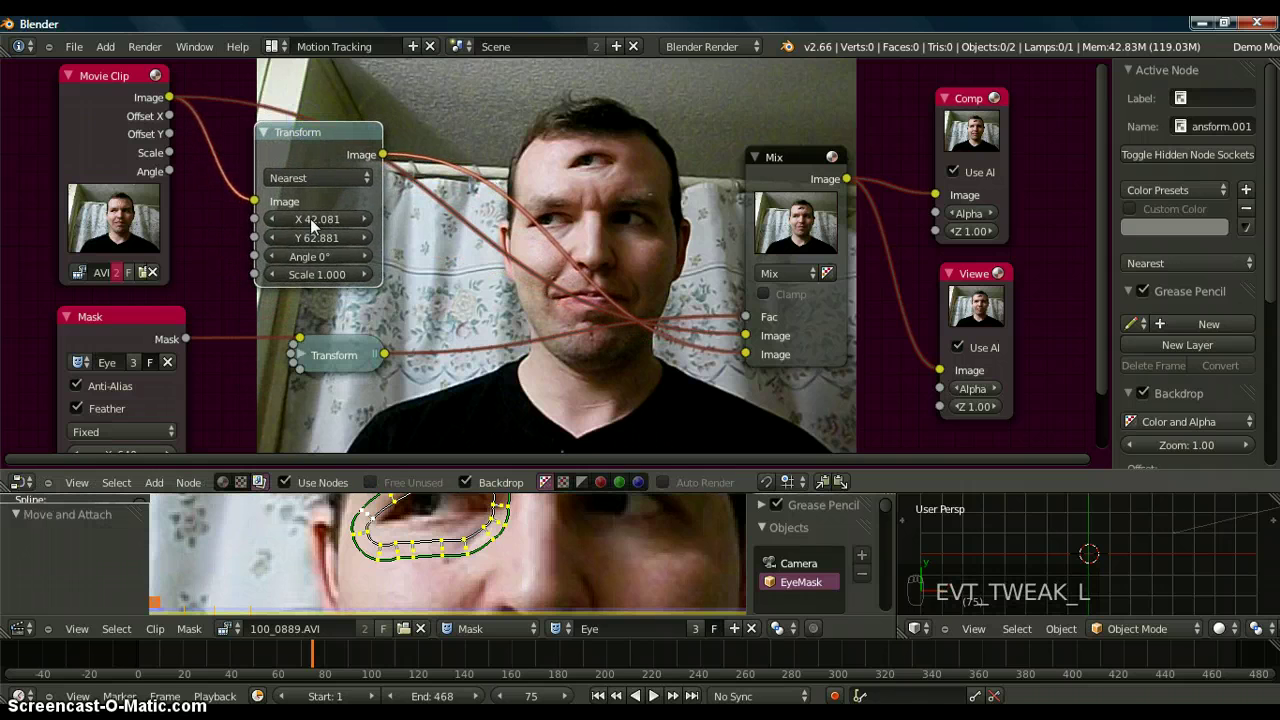
{"action": "left_click", "coordinate": [320, 276]}
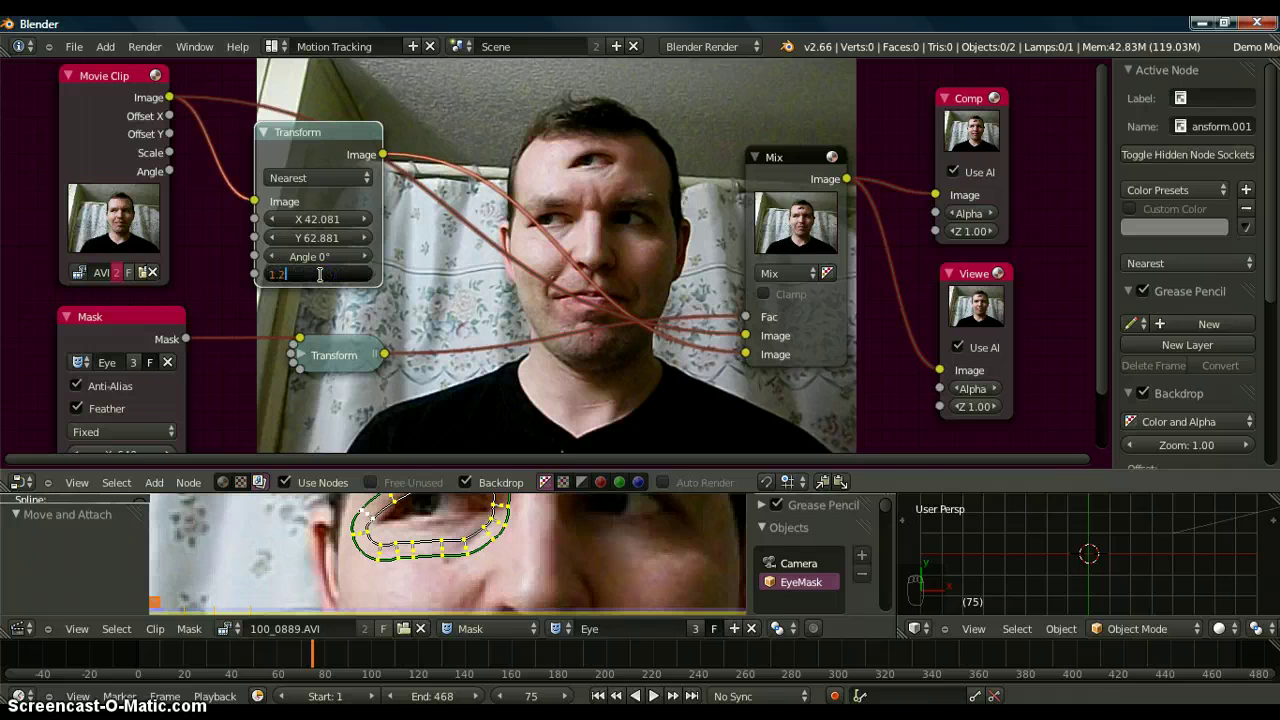
{"action": "key", "text": "Return"}
- Expand the mask Transform node and set its Scale to 1.2
{"action": "left_click", "coordinate": [340, 336]}
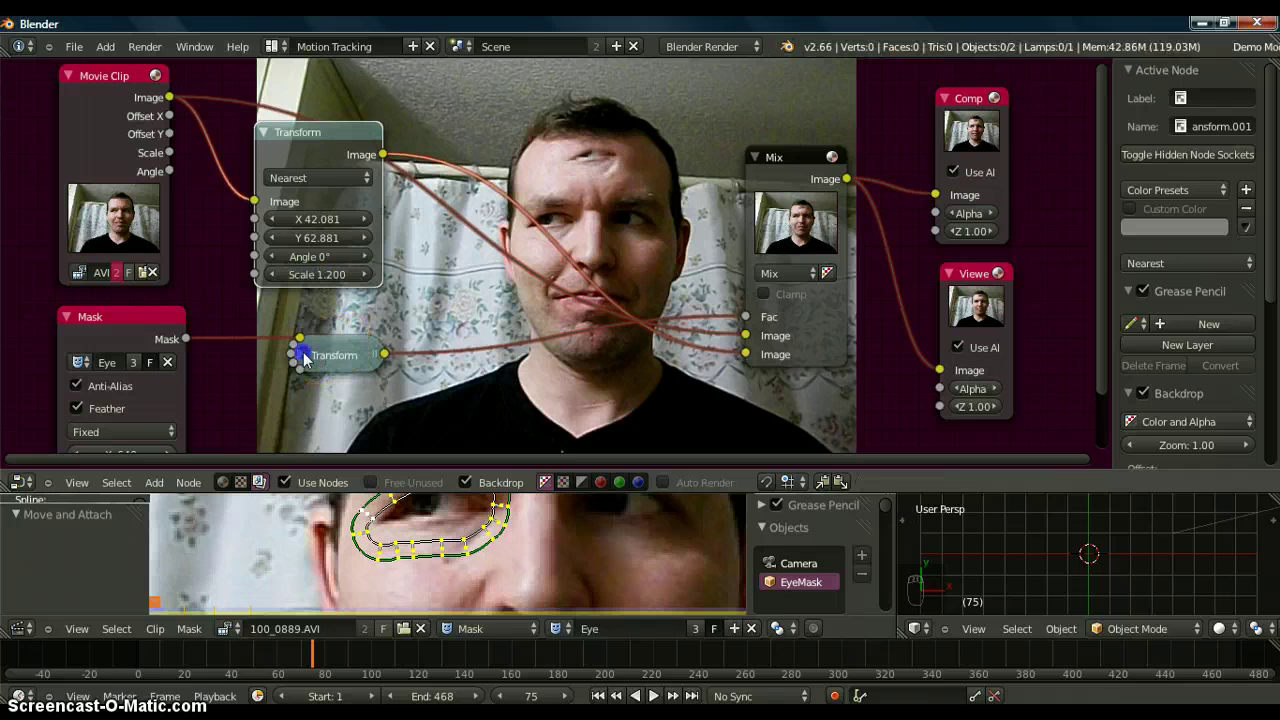
{"action": "left_click", "coordinate": [304, 357]}
{"action": "left_click_drag", "start_coordinate": [330, 336], "coordinate": [470, 260]}
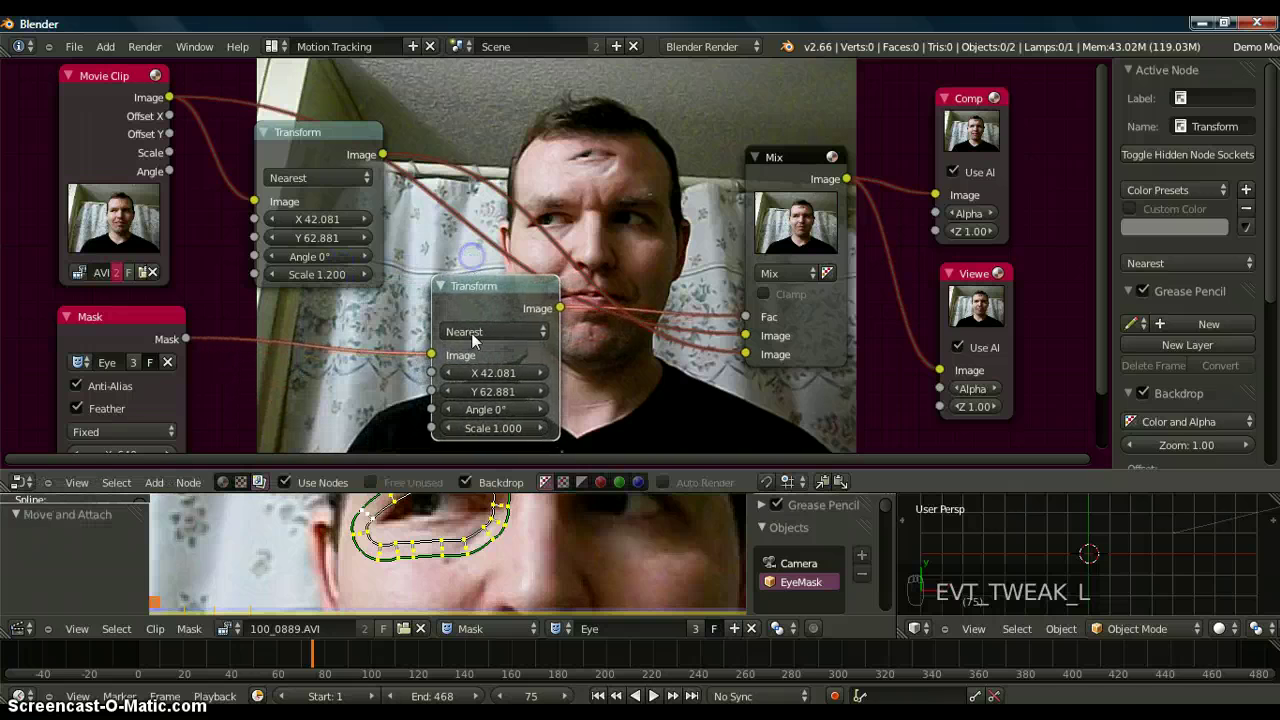
{"action": "left_click", "coordinate": [494, 432]}
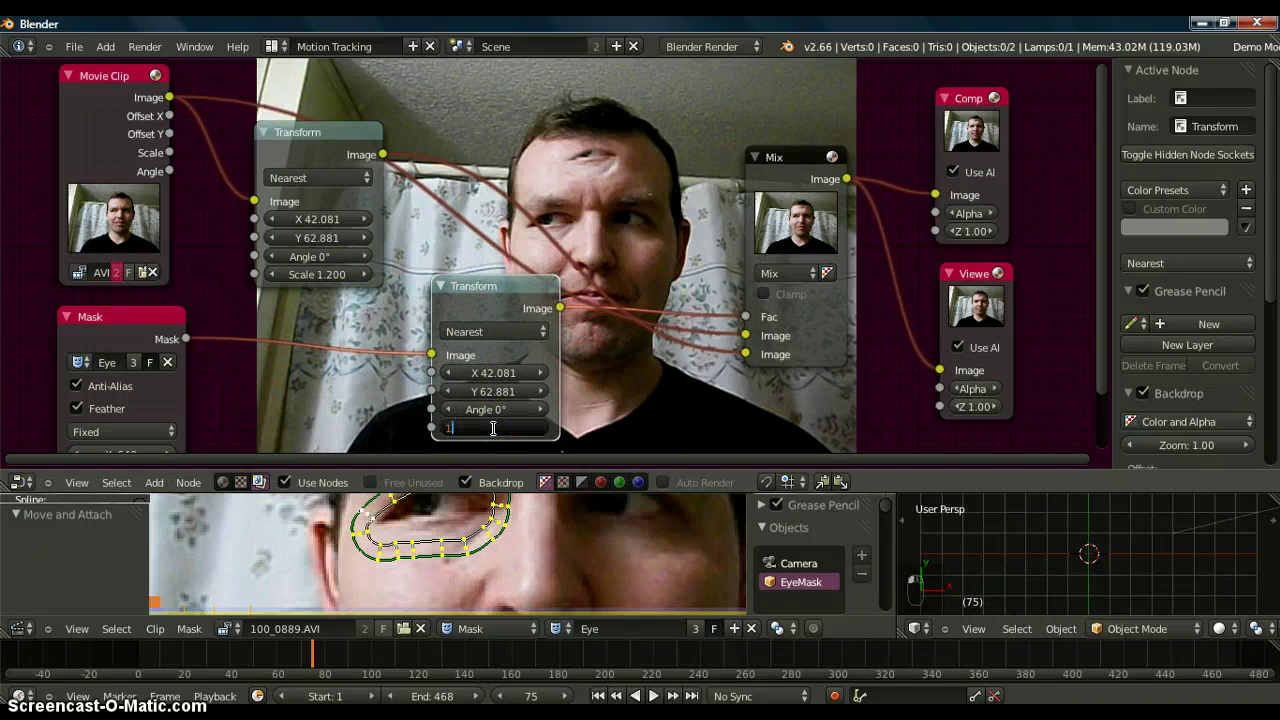
{"action": "type", "text": "1.2"}
{"action": "key", "text": "Return"}
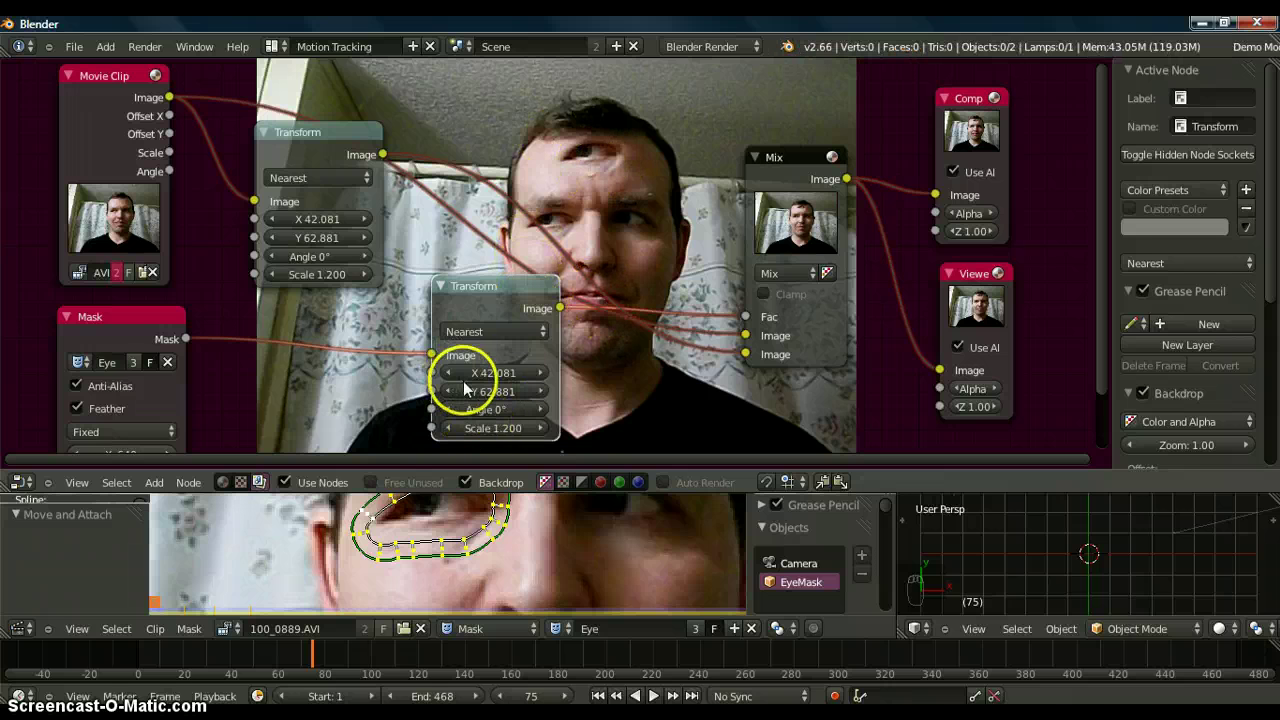
- Lower the mask Transform's Y offset to 45.760
{"action": "left_click", "coordinate": [489, 396]}
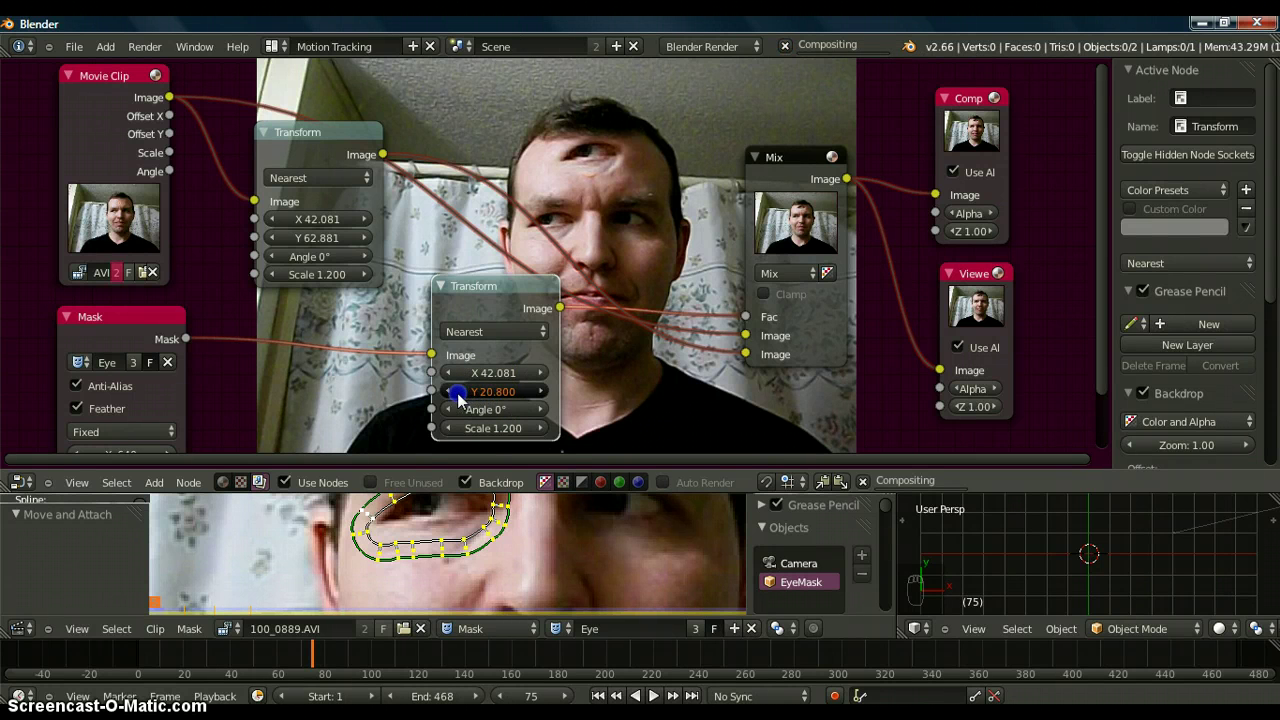
{"action": "left_click_drag", "start_coordinate": [454, 398], "coordinate": [500, 397]}
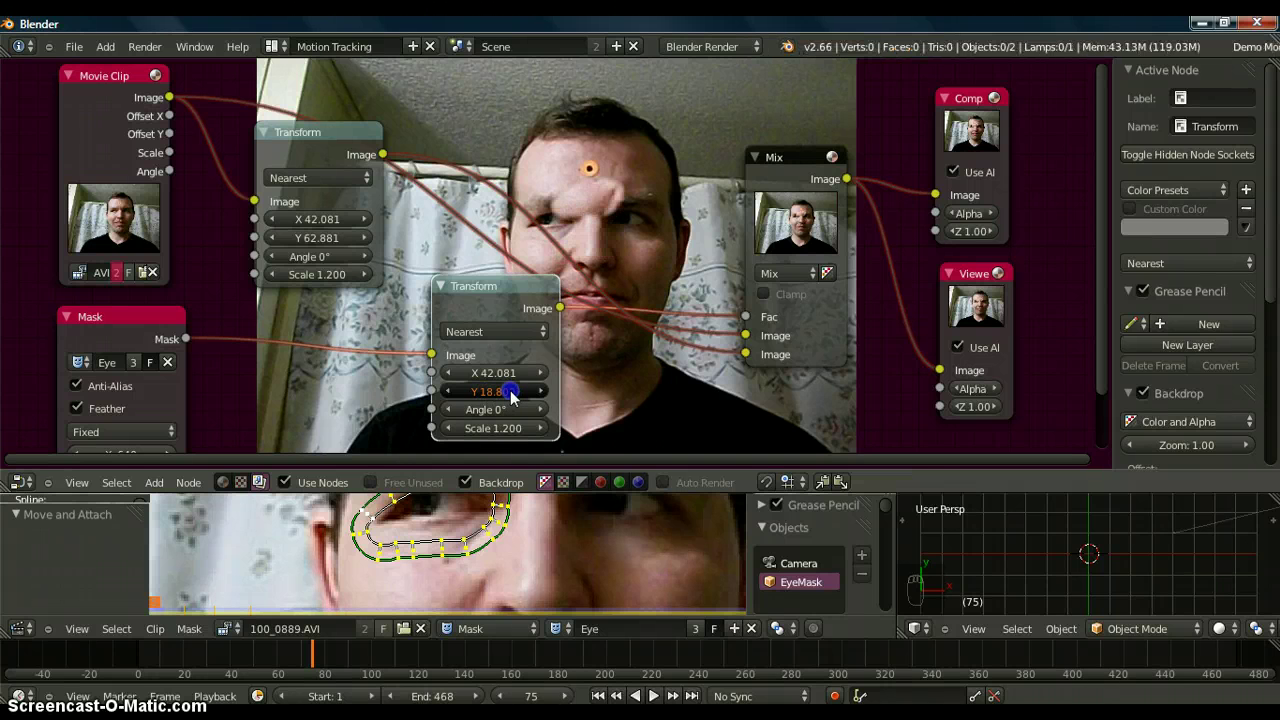
{"action": "mouse_move", "coordinate": [512, 396]}
{"action": "left_mouse_down"}
{"action": "mouse_move", "coordinate": [535, 396]}
{"action": "mouse_move", "coordinate": [516, 399]}
{"action": "left_mouse_up"}
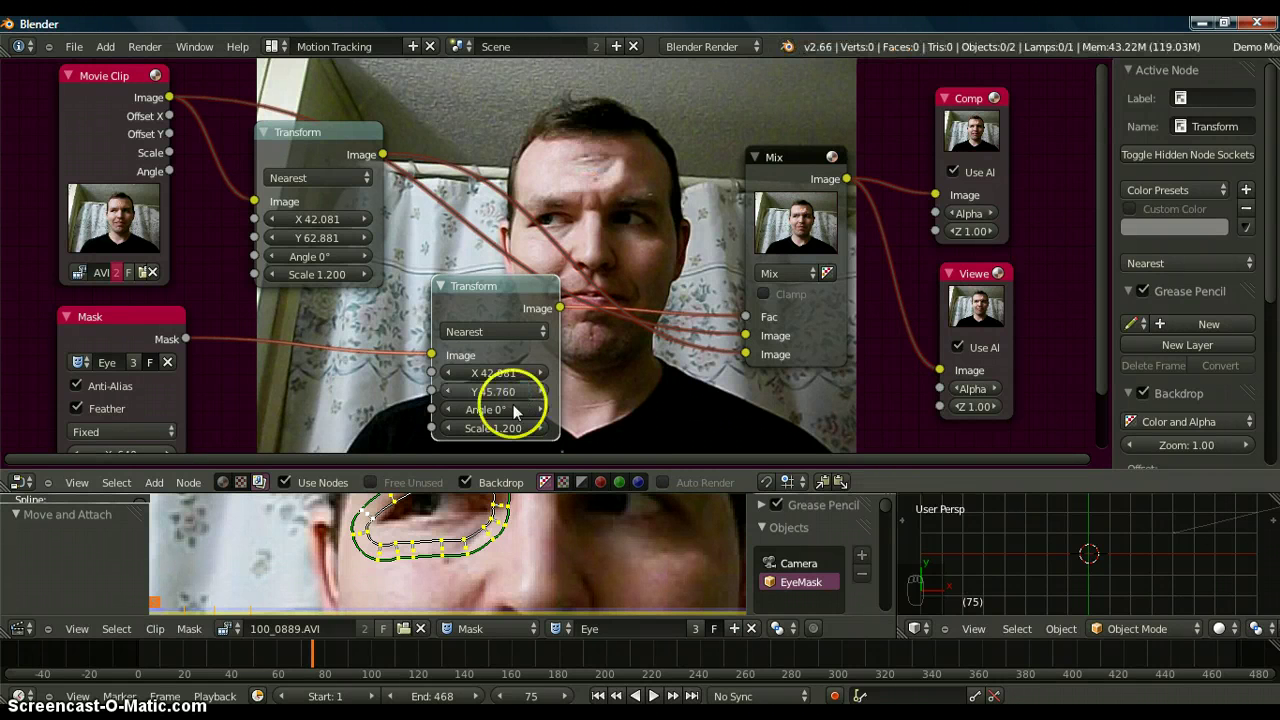
{"action": "left_click", "coordinate": [311, 237]}
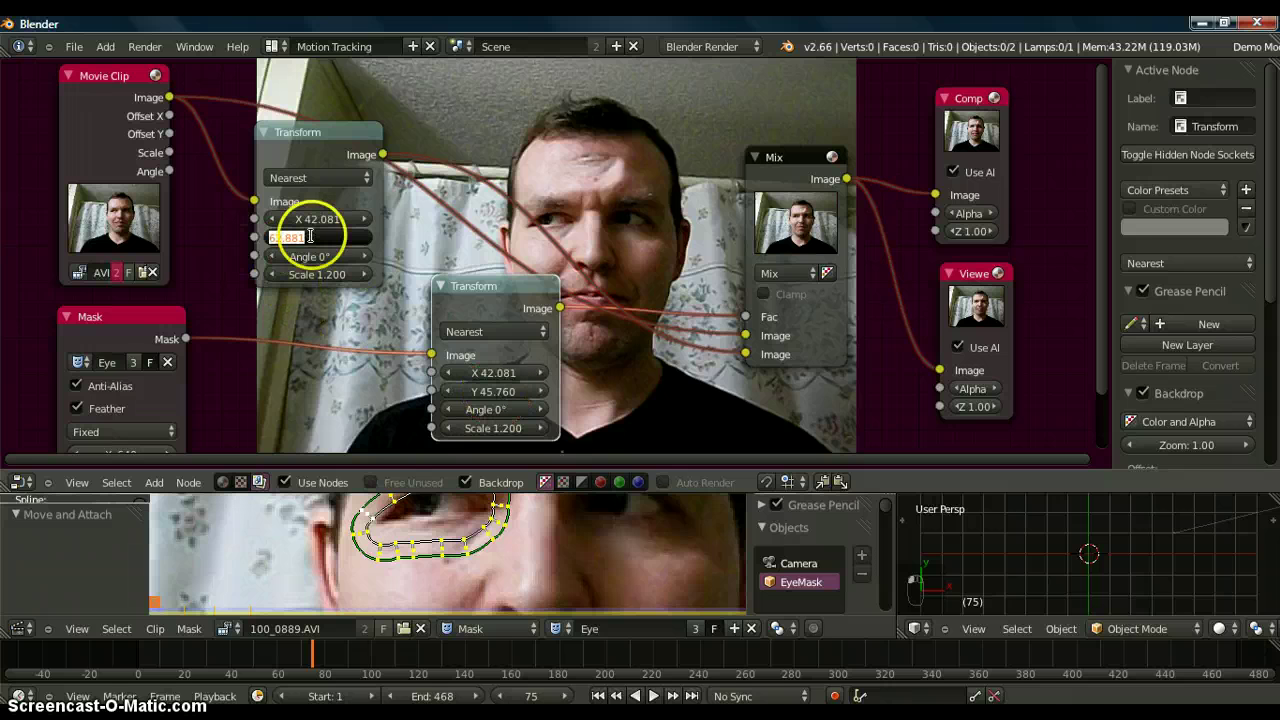